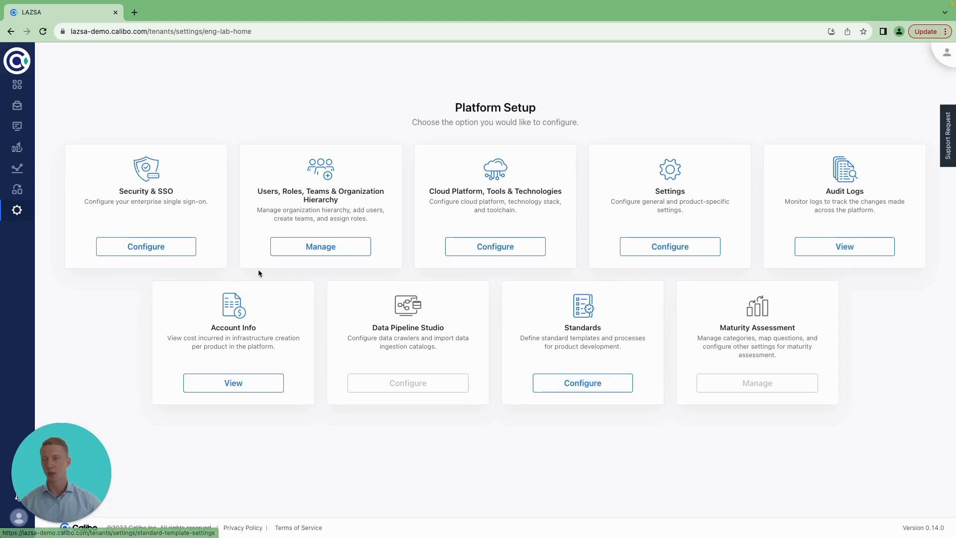
Open the Sales Monitoring App for Franchise Owners product within the Tasty Bytes Transformation 2024 digital portfolio
left_click(20, 105)
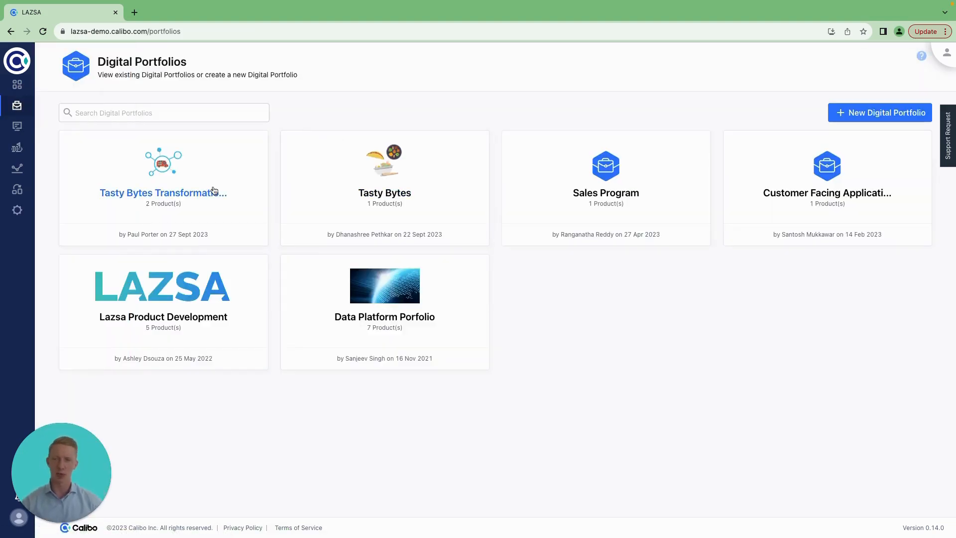
left_click(177, 192)
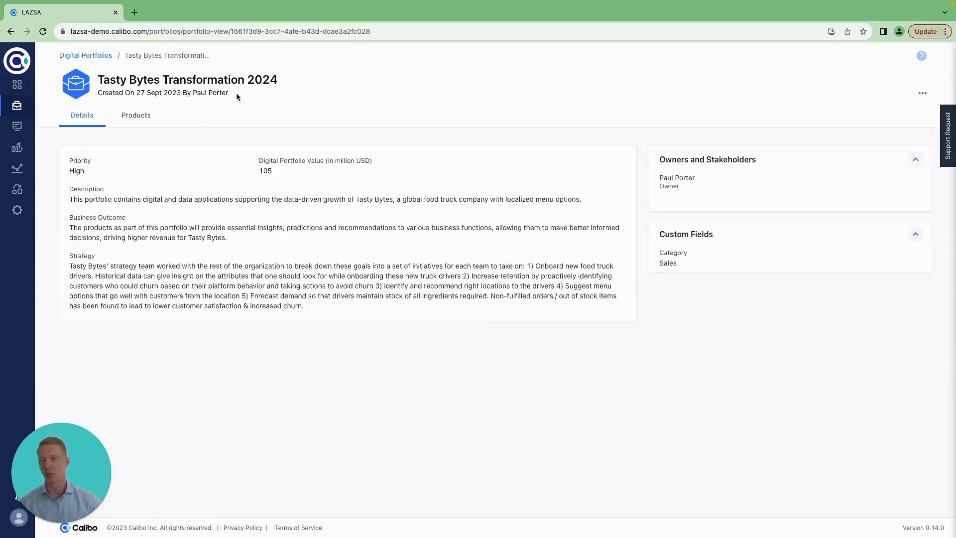
left_click(133, 116)
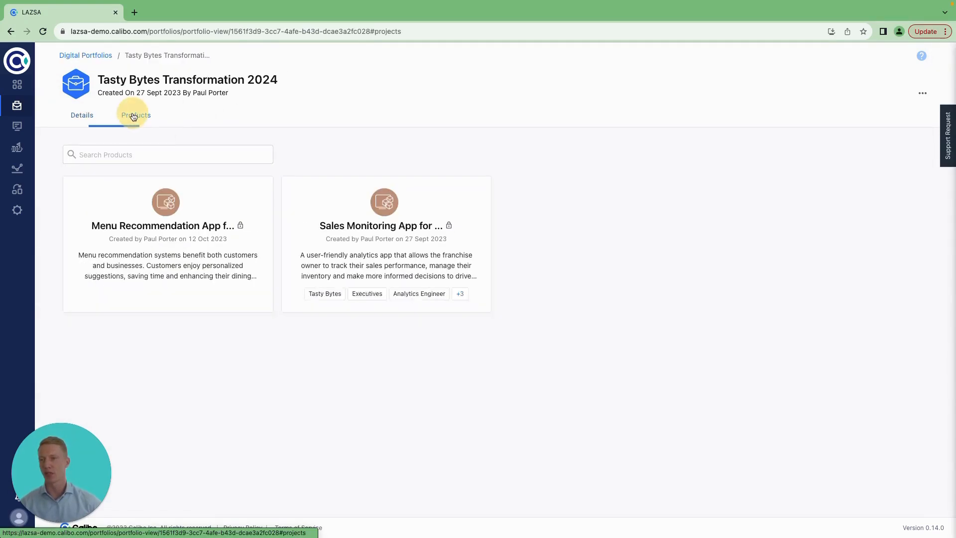
left_click(375, 227)
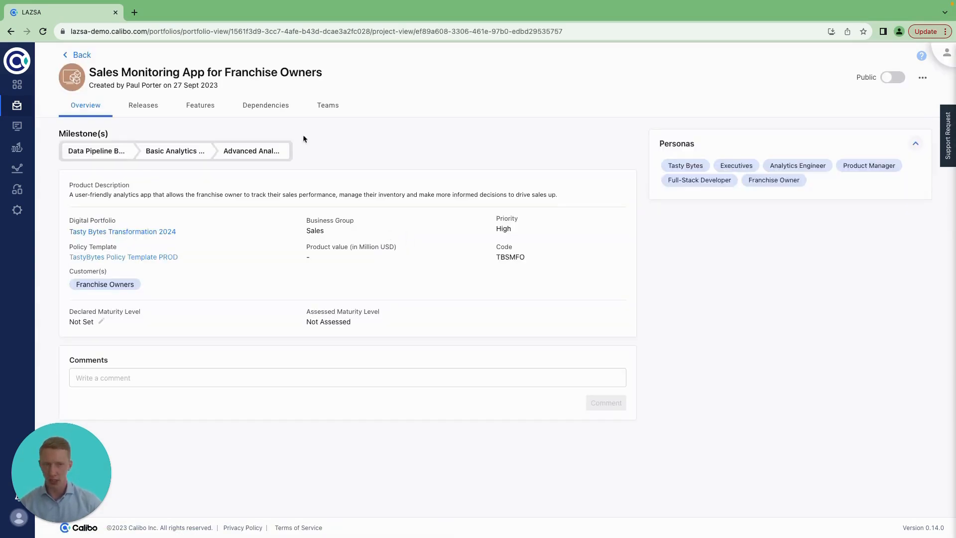
Open the Develop stage of the product's Data Exploration_Flow feature and review its configured technologies
left_click(195, 106)
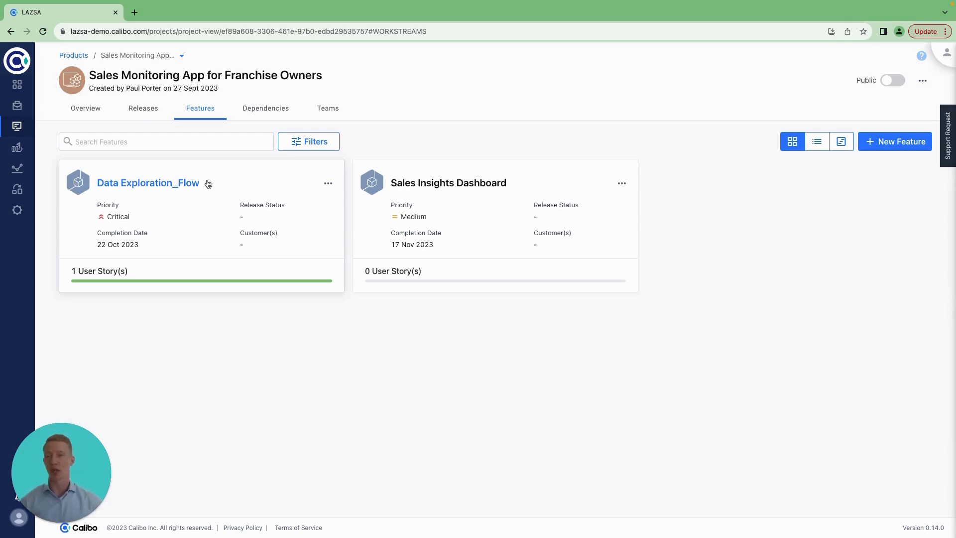
left_click(140, 185)
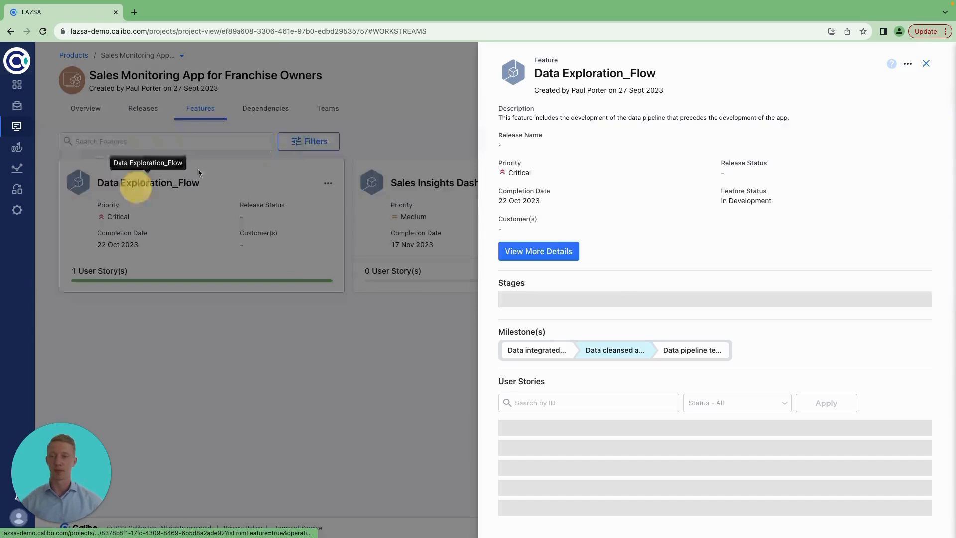
left_click(739, 306)
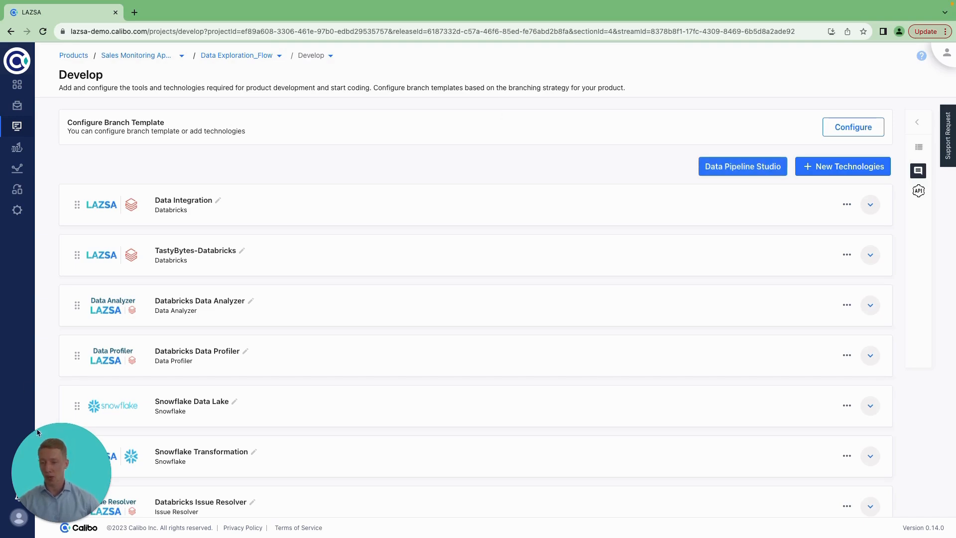
scroll(201, 339, "down", 3)
scroll(201, 338, "down", 1)
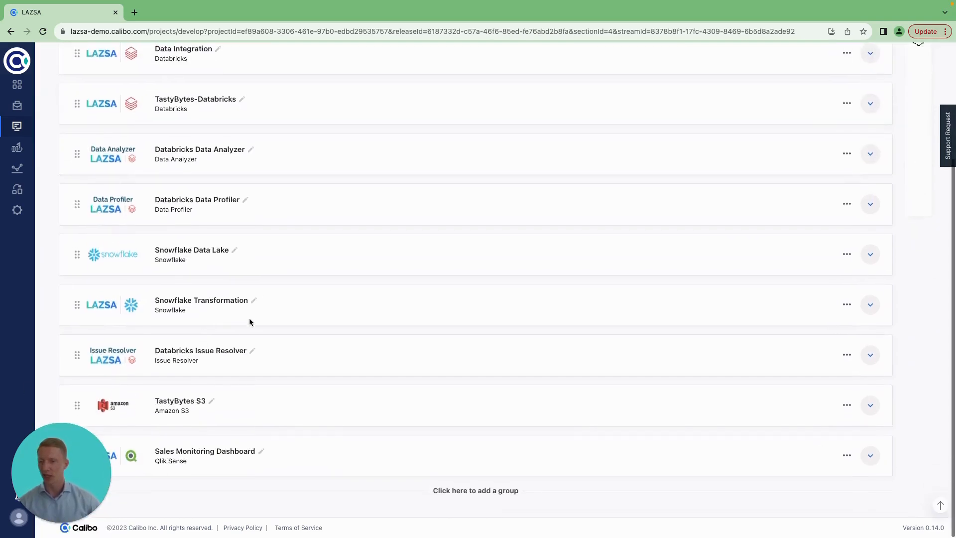
scroll(254, 312, "up", 4)
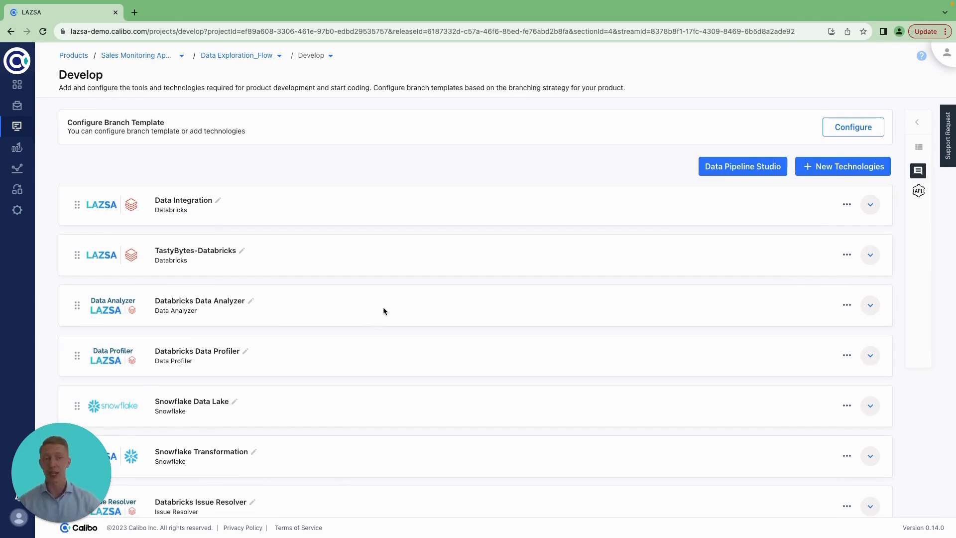
Browse the technologies that can be added without a branch template, and return to the Develop stage
left_click(838, 169)
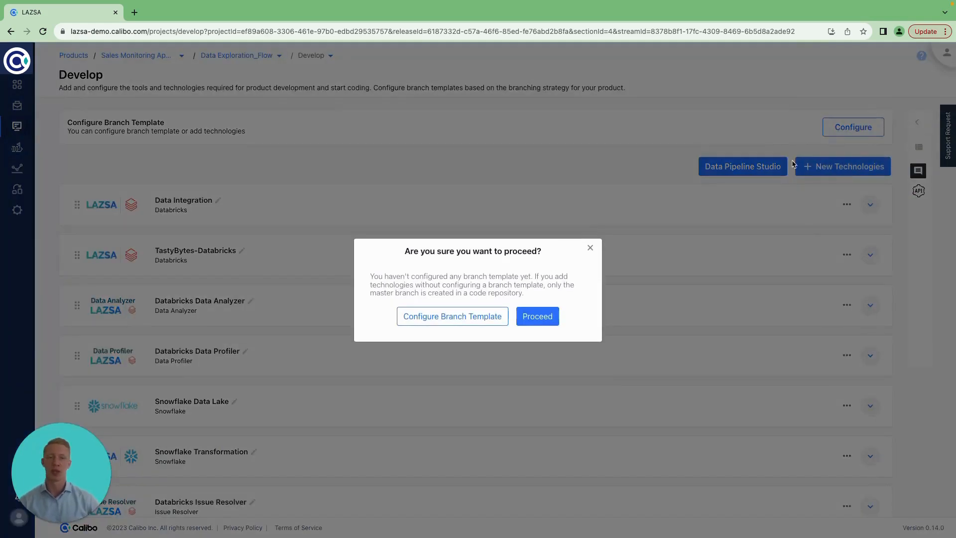
left_click(526, 318)
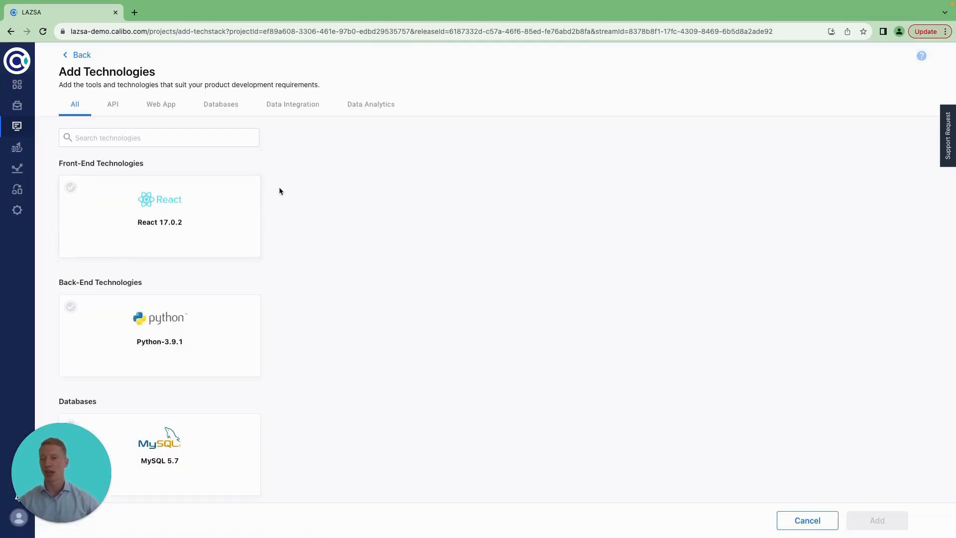
scroll(244, 335, "down", 3)
scroll(238, 333, "down", 2)
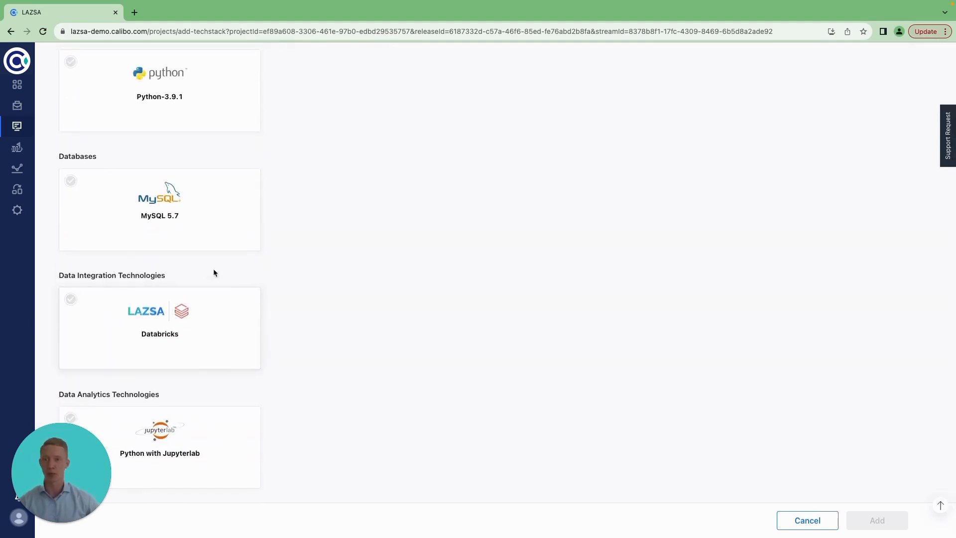
scroll(213, 268, "up", 5)
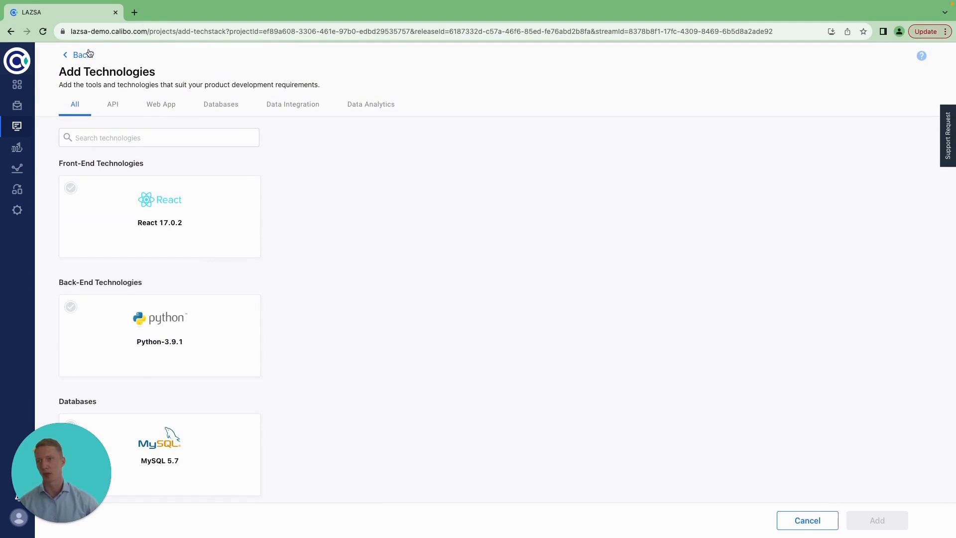
left_click(81, 55)
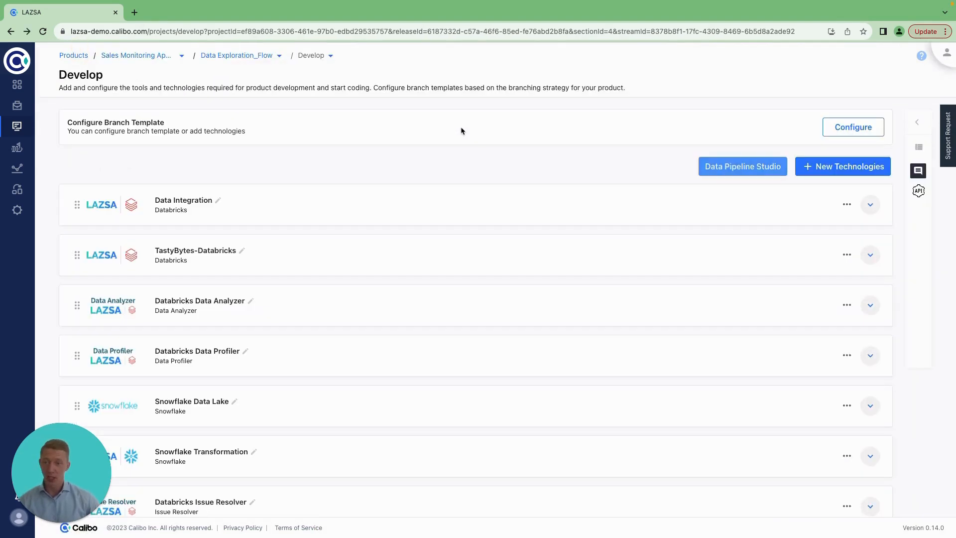
Open Data Pipeline Studio for the Data Exploration_Flow feature
scroll(242, 343, "down", 3)
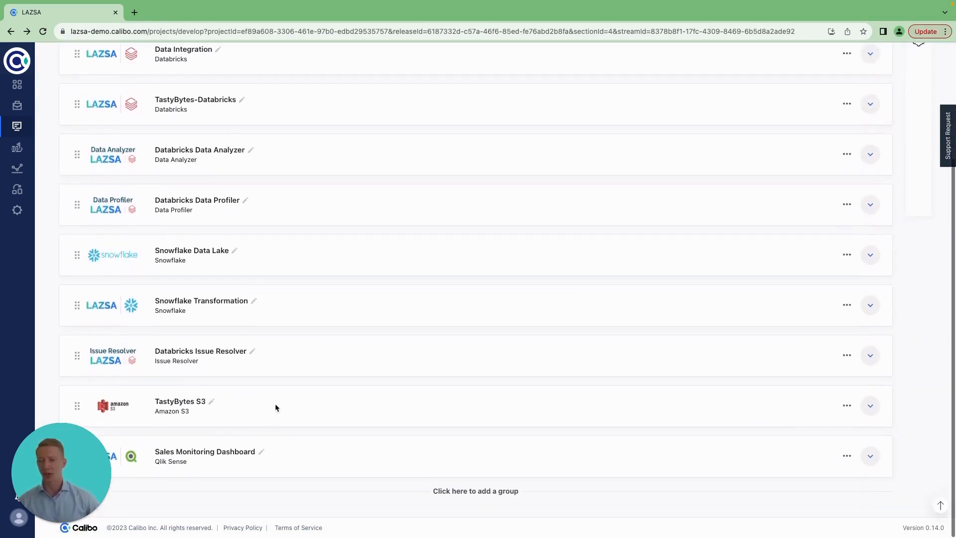
scroll(275, 405, "up", 3)
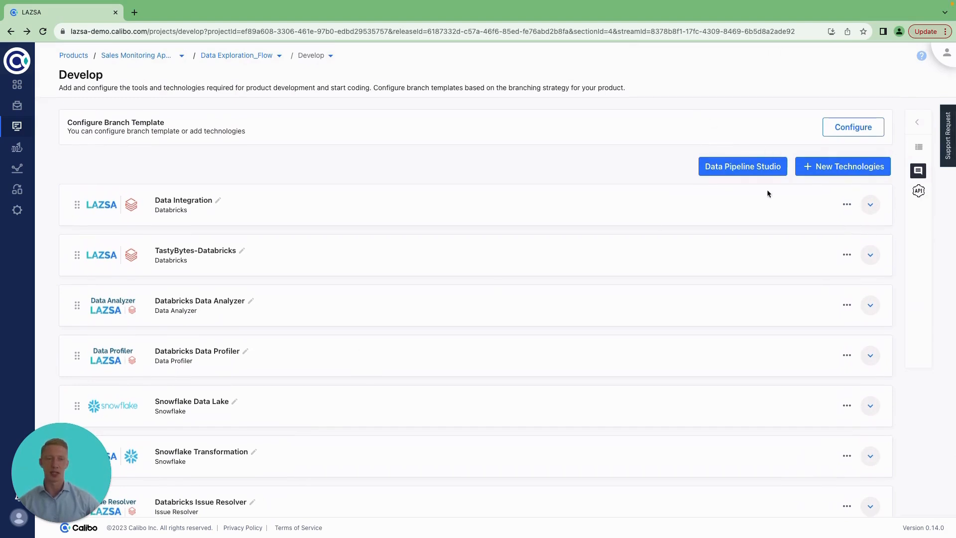
left_click(734, 167)
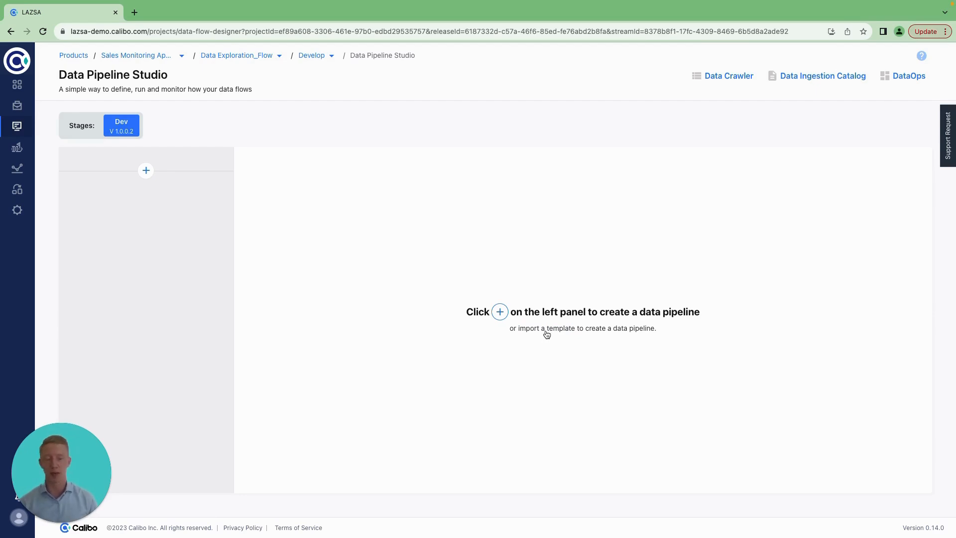
Add a pipeline stage of type Data Sources named "Raw Data"
left_click(146, 170)
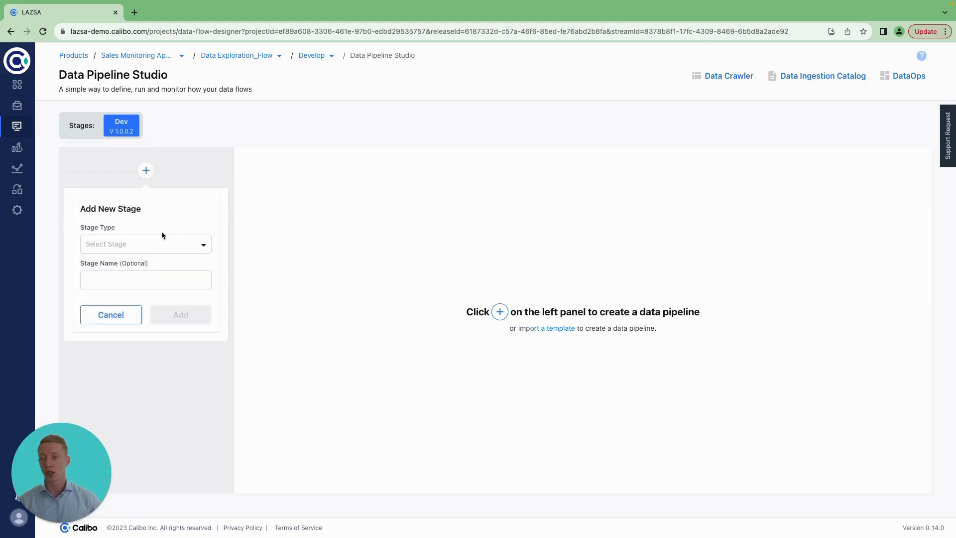
left_click(159, 242)
type("data ")
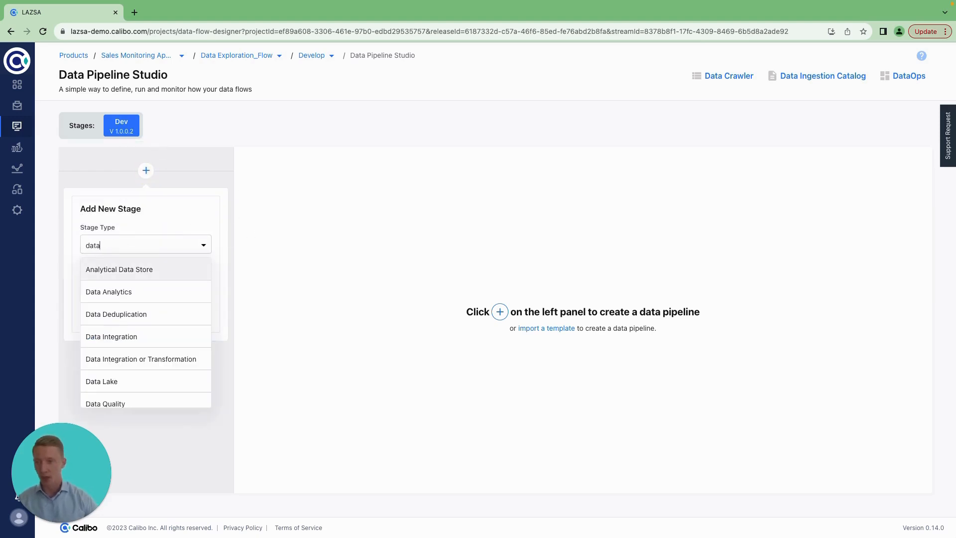
type("s")
left_click(102, 291)
left_click(118, 283)
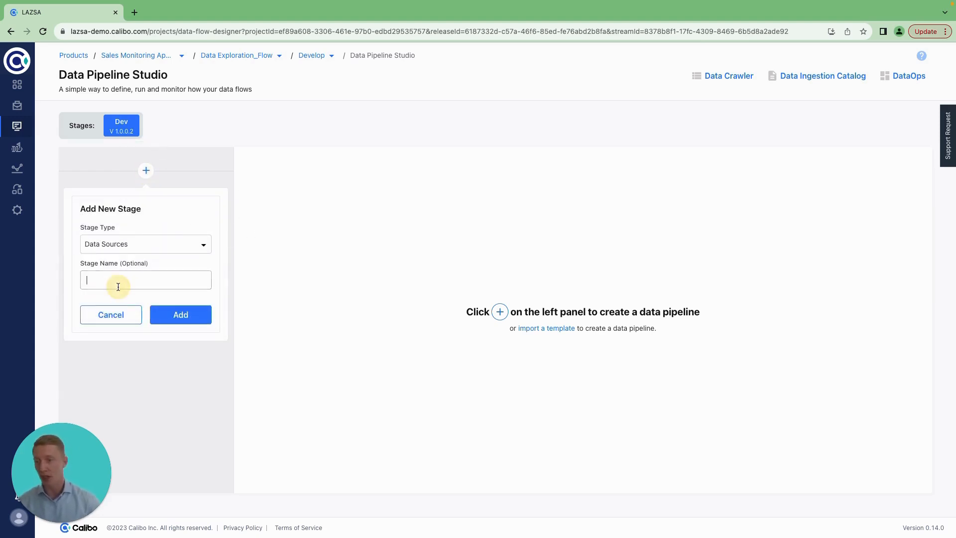
type("Raw Data")
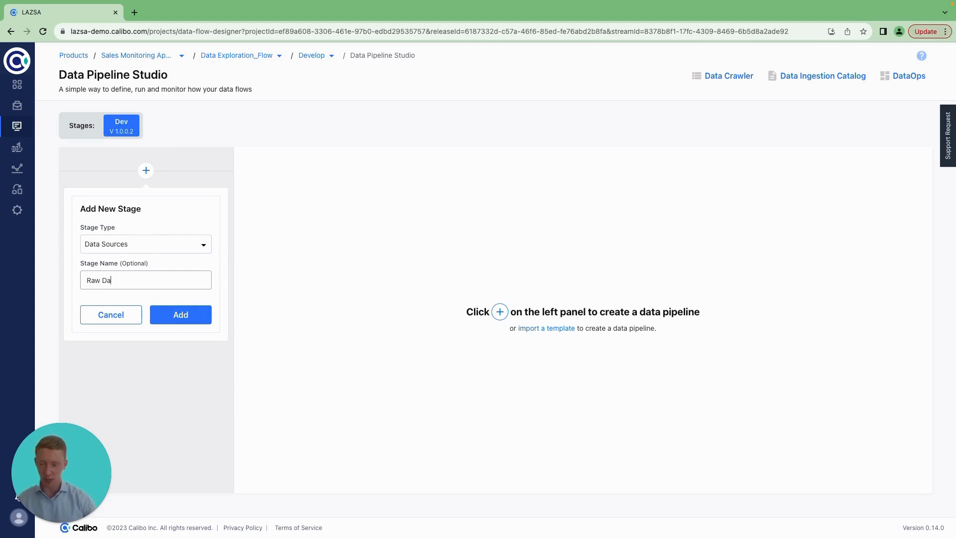
left_click(178, 312)
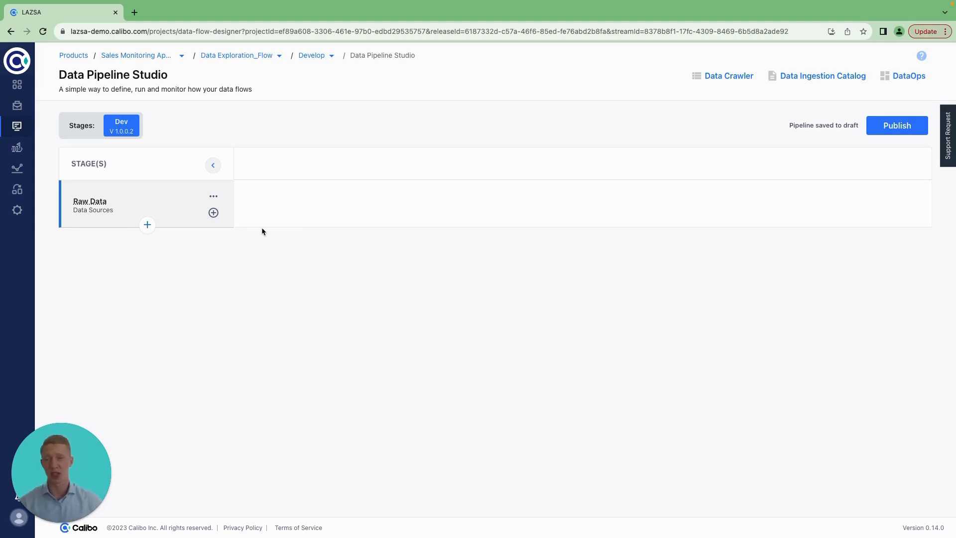
Examine the data source types available for the Raw Data stage and close the list without adding one
left_click(217, 217)
scroll(363, 266, "down", 6)
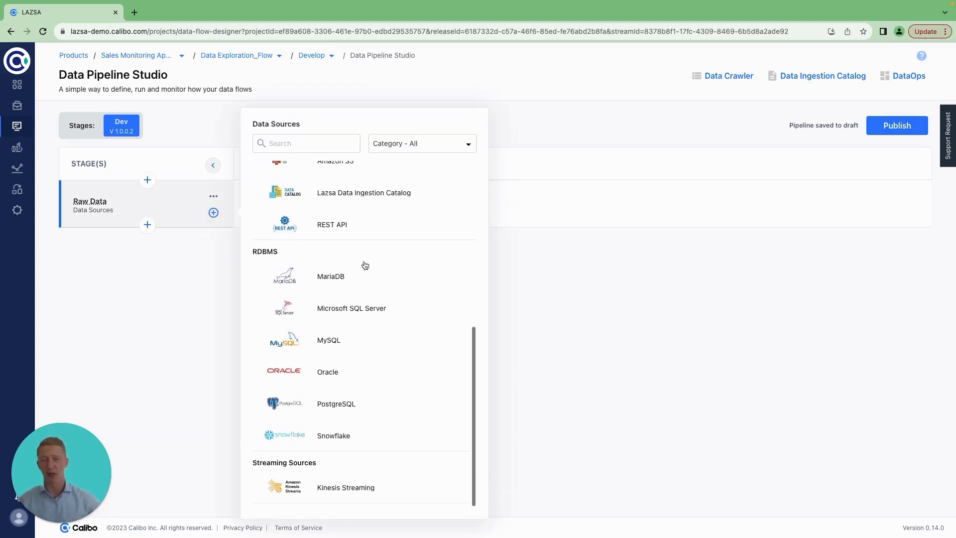
scroll(375, 259, "up", 6)
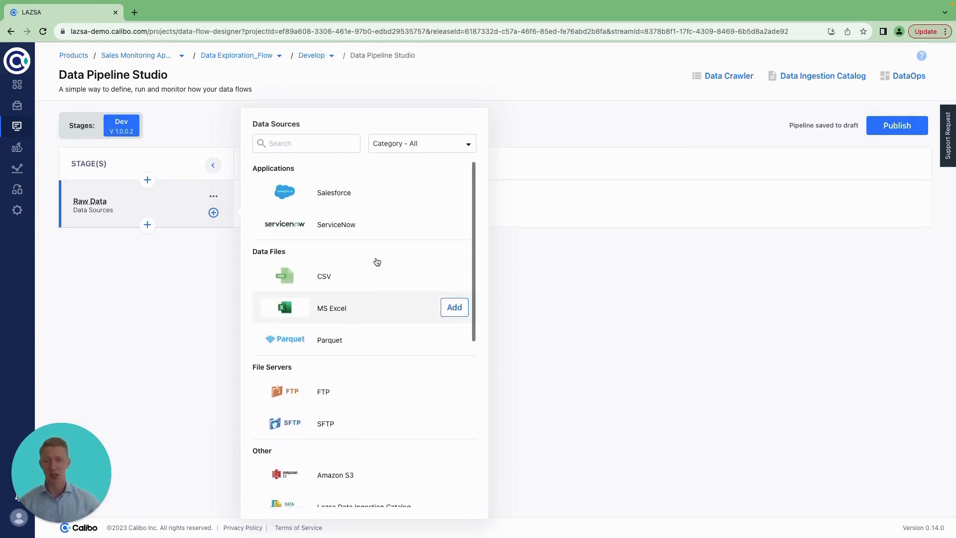
scroll(374, 338, "down", 5)
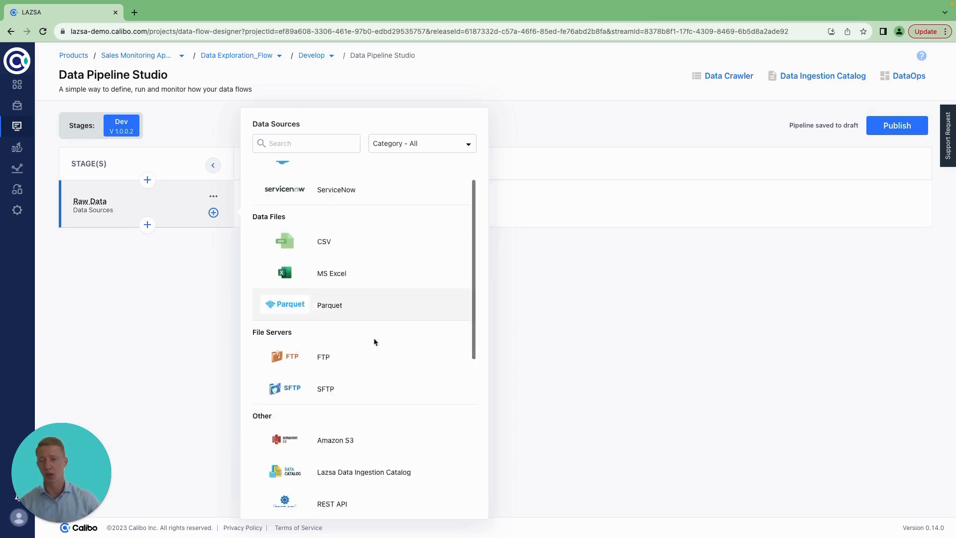
scroll(391, 333, "down", 3)
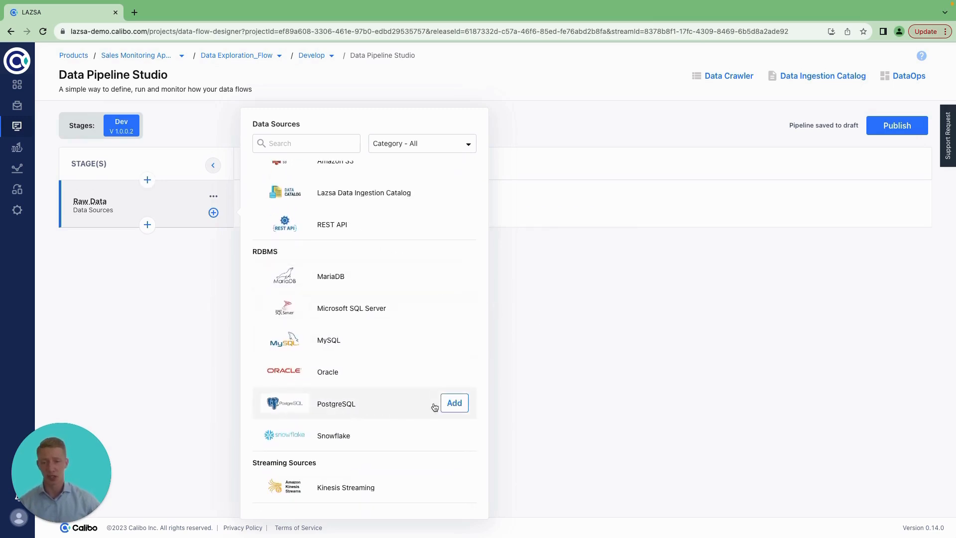
scroll(423, 383, "up", 8)
scroll(411, 384, "down", 6)
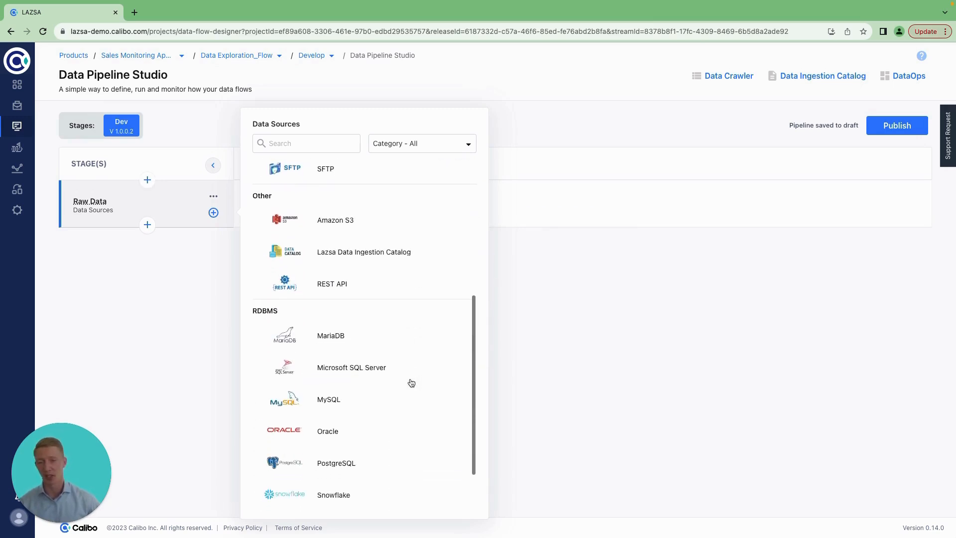
scroll(412, 384, "up", 4)
left_click(554, 348)
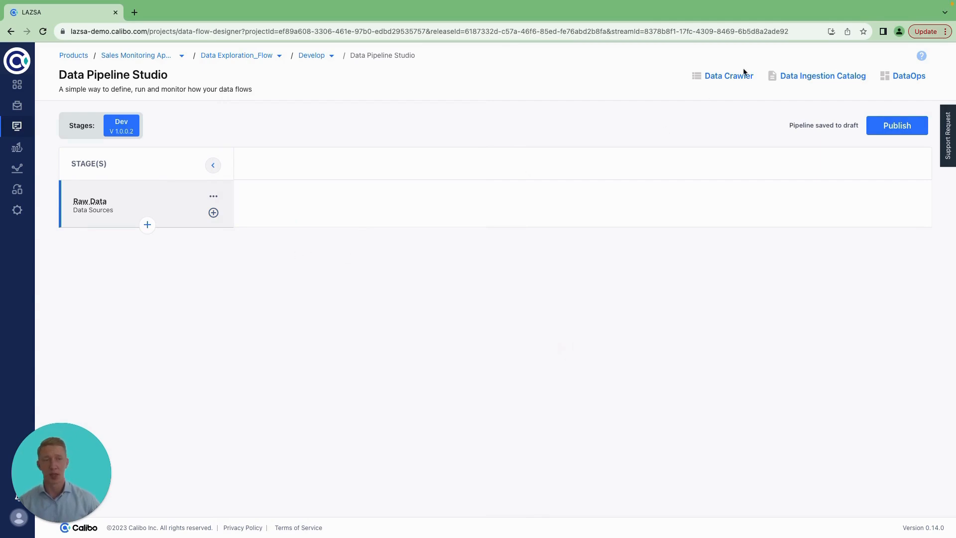
Open the MySQL-RAW-POS-Crawler-TastyBytes-V1 data crawler and inspect its selected tables and their columns
left_click(733, 77)
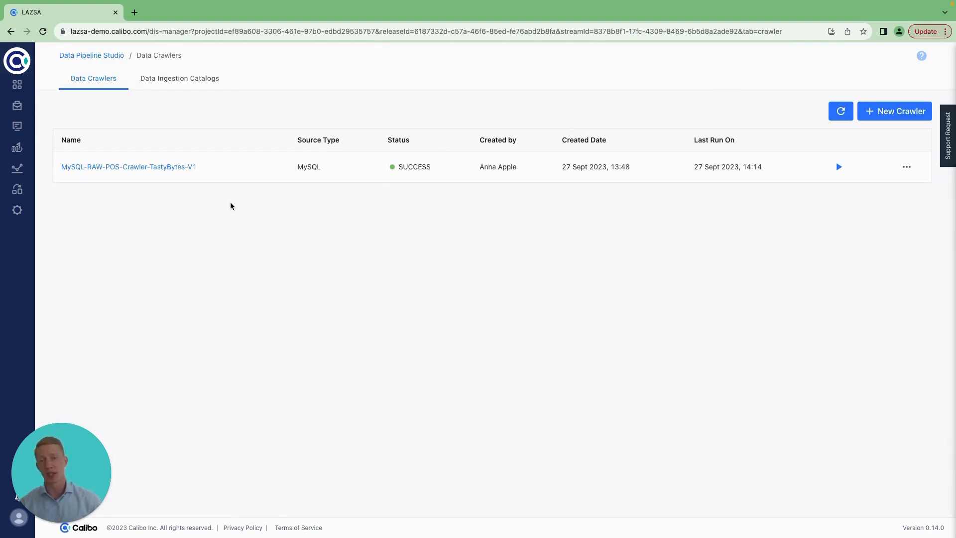
left_click(143, 167)
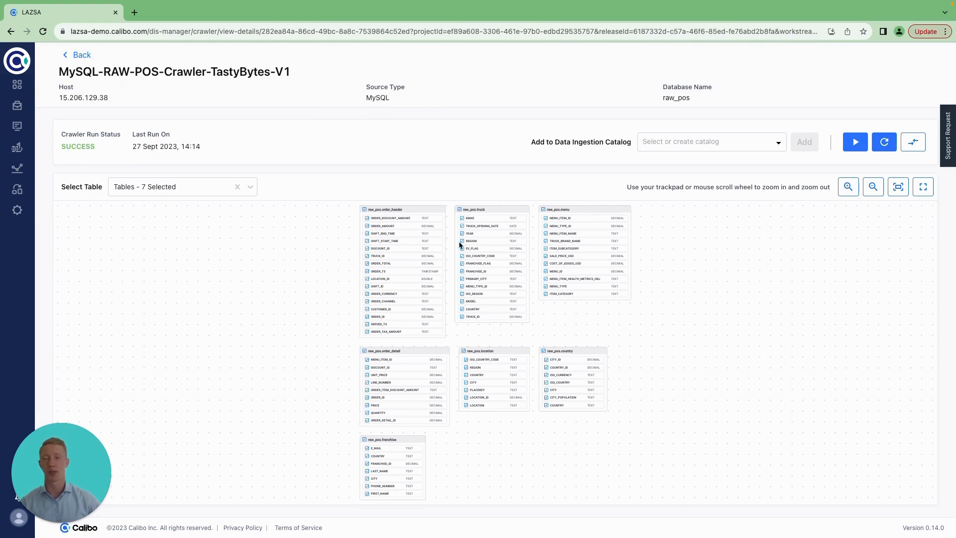
left_click(250, 187)
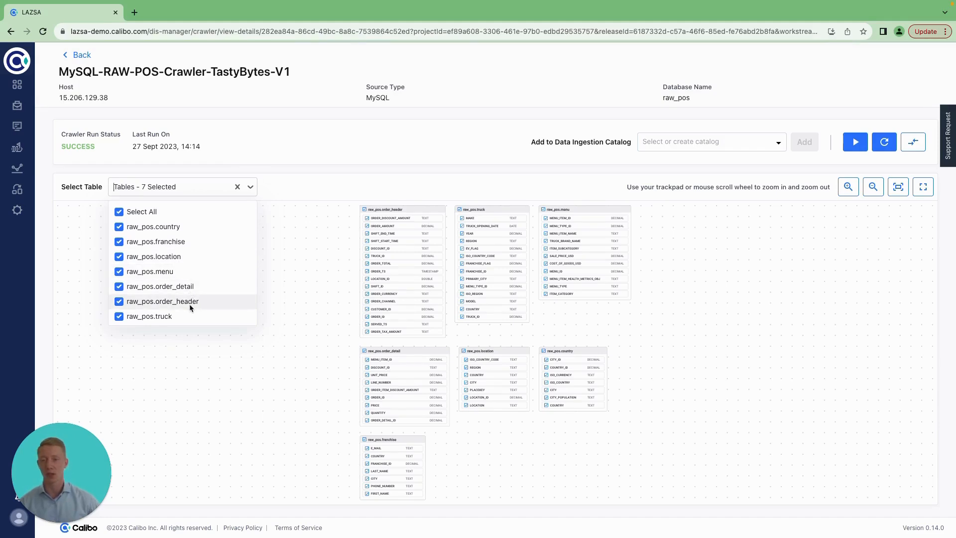
left_click(301, 278)
scroll(408, 252, "up", 3)
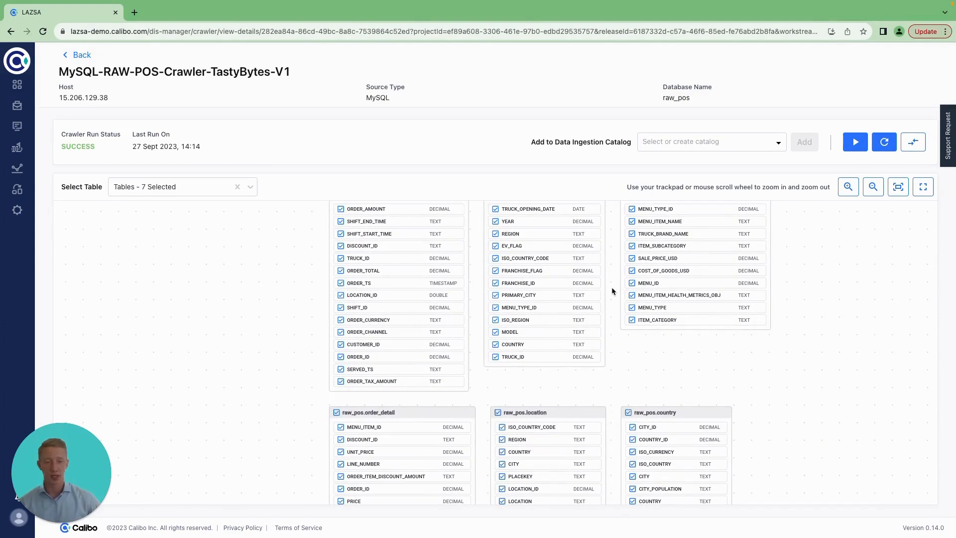
scroll(356, 327, "up", 1)
left_click_drag(241, 285, 198, 352)
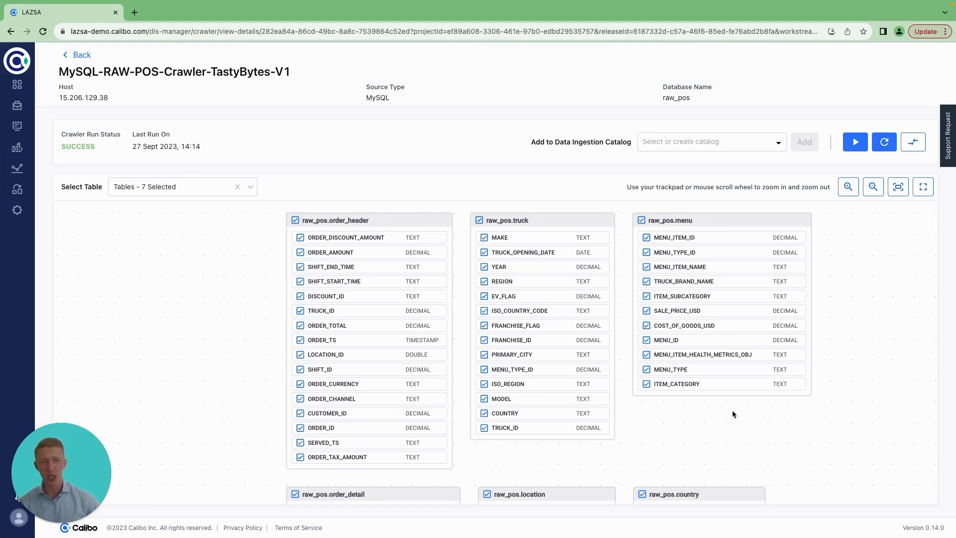
Add the crawler's tables to a new data ingestion catalog named after the crawler, "MySQL-RAW-POS-Crawler-TastyBytes-V1"
left_click(250, 65)
left_click_drag(300, 73, 58, 75)
key("ctrl+c")
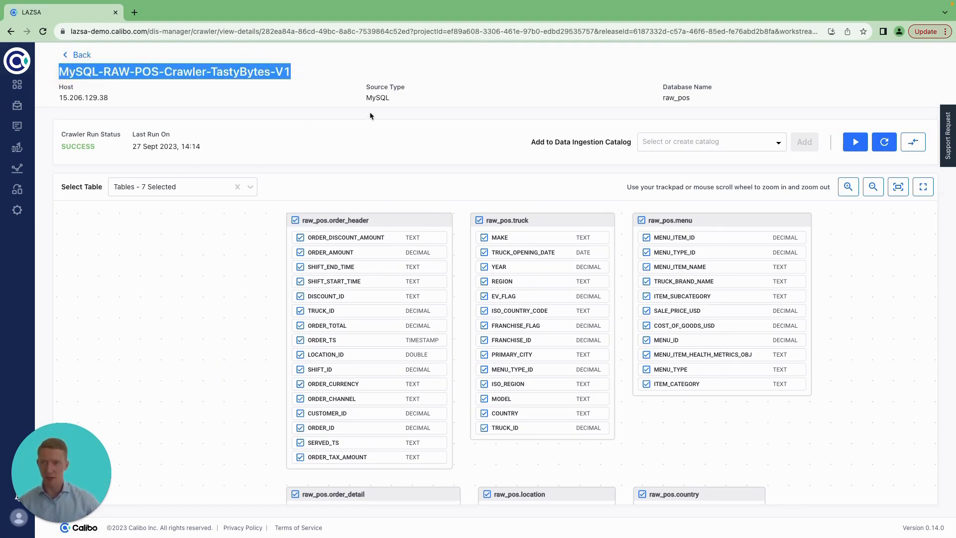
left_click(675, 141)
key("ctrl+v")
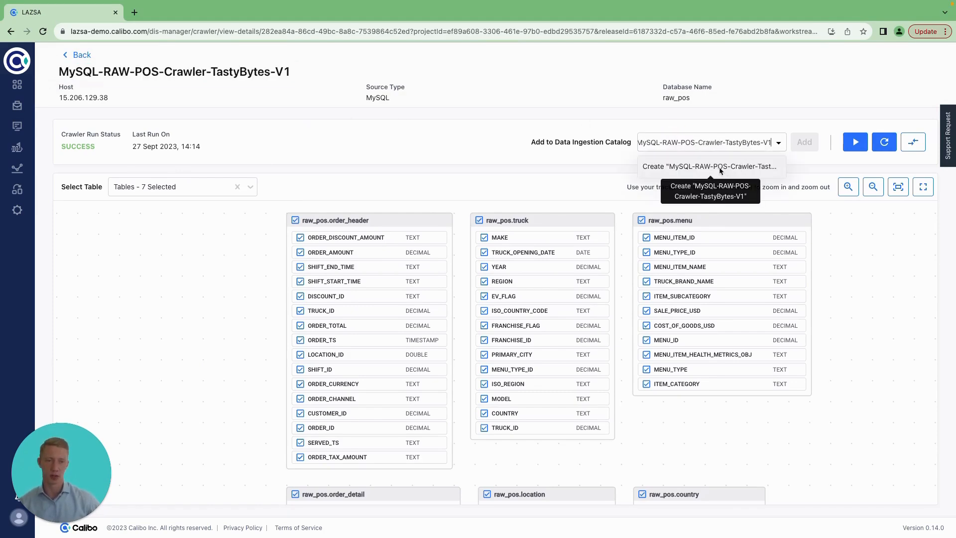
left_click(718, 166)
left_click(803, 142)
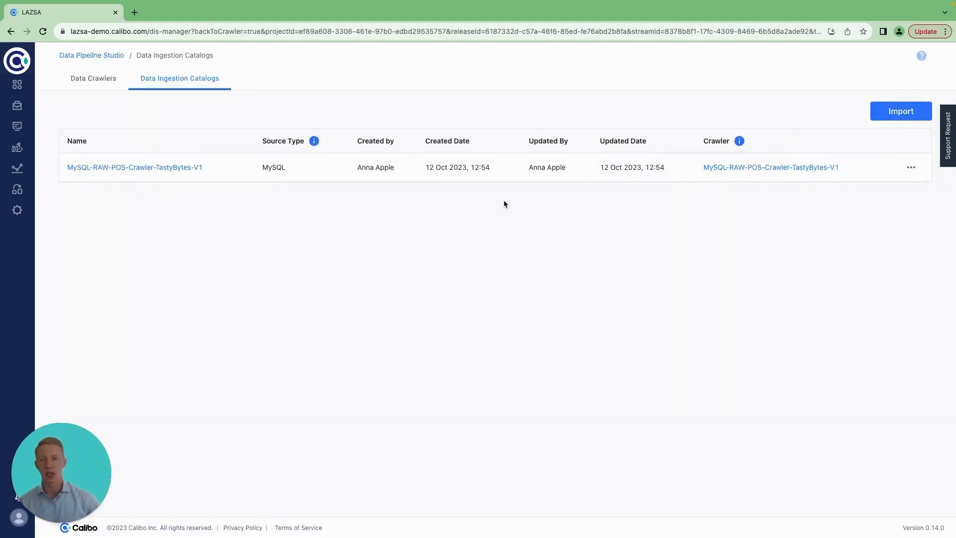
Inspect the tables in the MySQL-RAW-POS-Crawler-TastyBytes-V1 ingestion catalog and return to Data Pipeline Studio
left_click(169, 164)
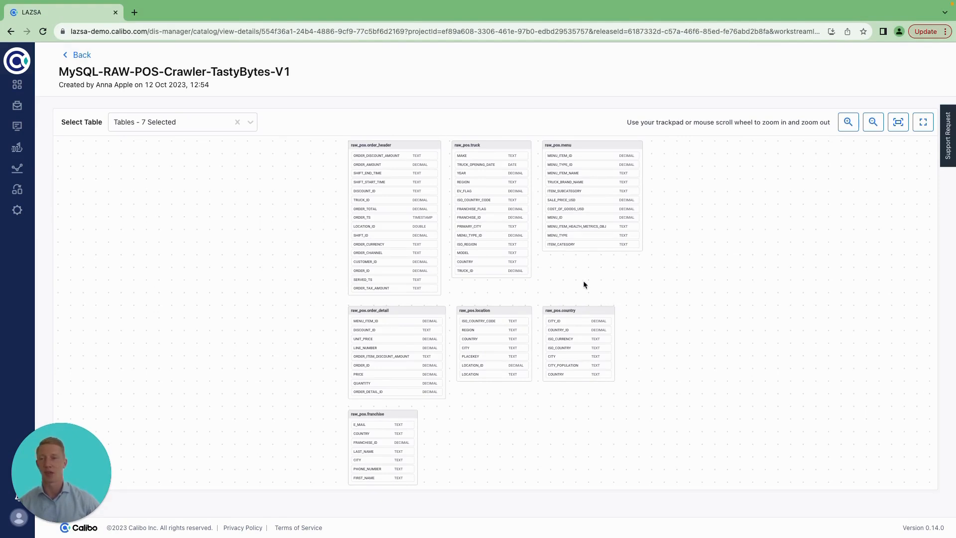
left_click(83, 55)
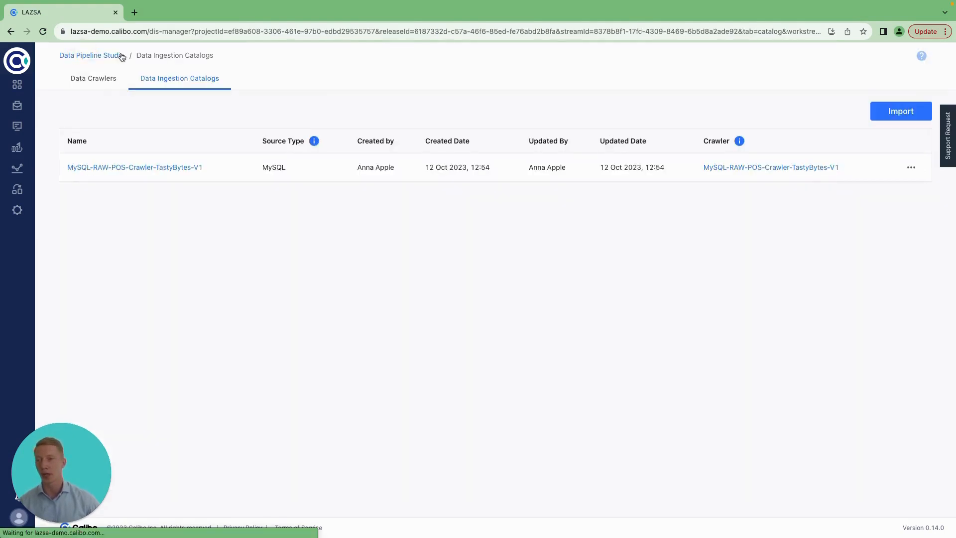
left_click(119, 56)
Add a MySQL data source node to the Raw Data stage
left_click(213, 212)
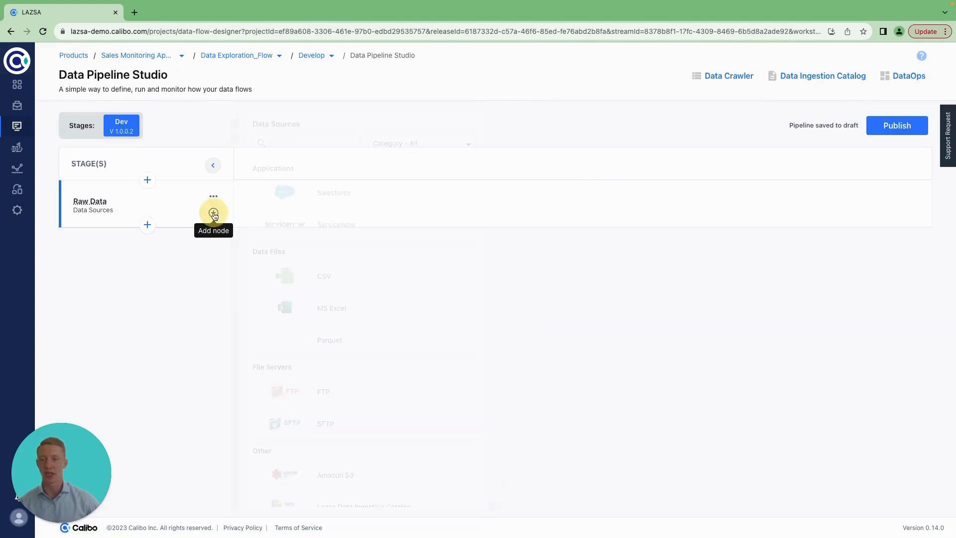
left_click(272, 143)
type("mys")
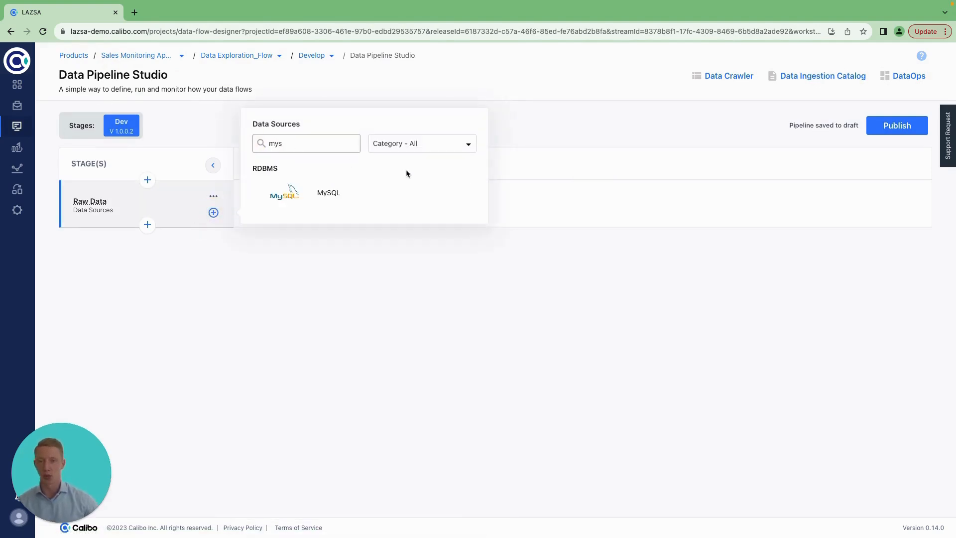
left_click(452, 192)
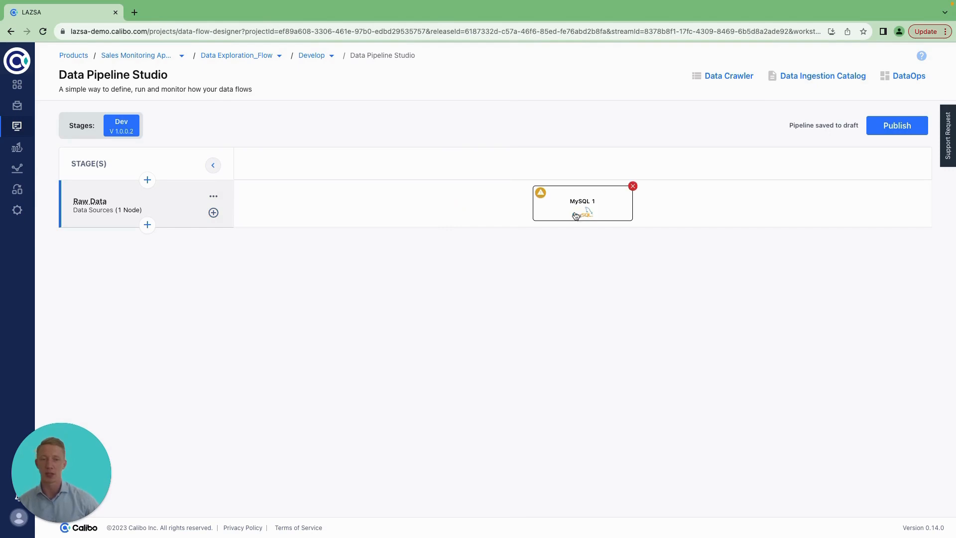
Configure the MySQL node from the data catalog MySQL-RAW-POS-Crawler-TastyBytes-V1 with schema raw_pos and all its tables, and save it
left_click(587, 206)
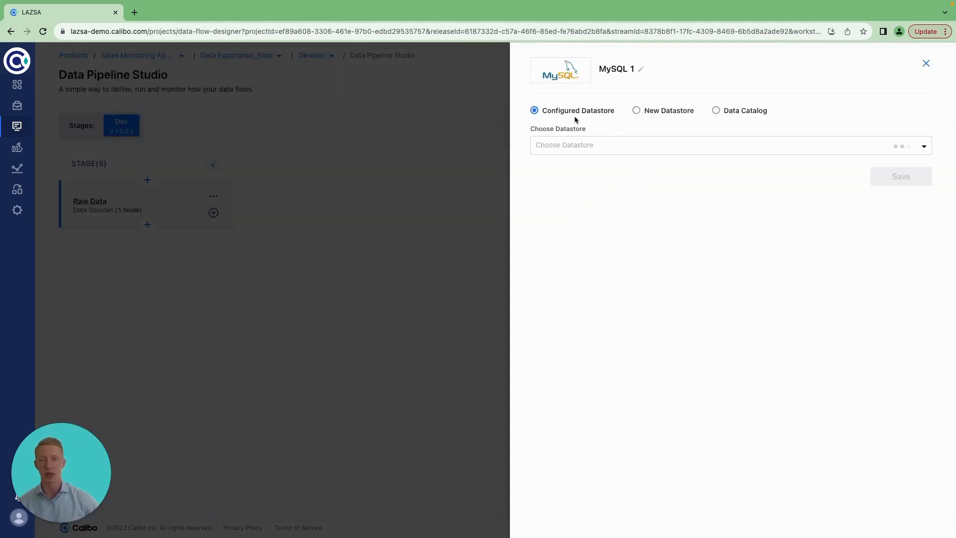
left_click(736, 112)
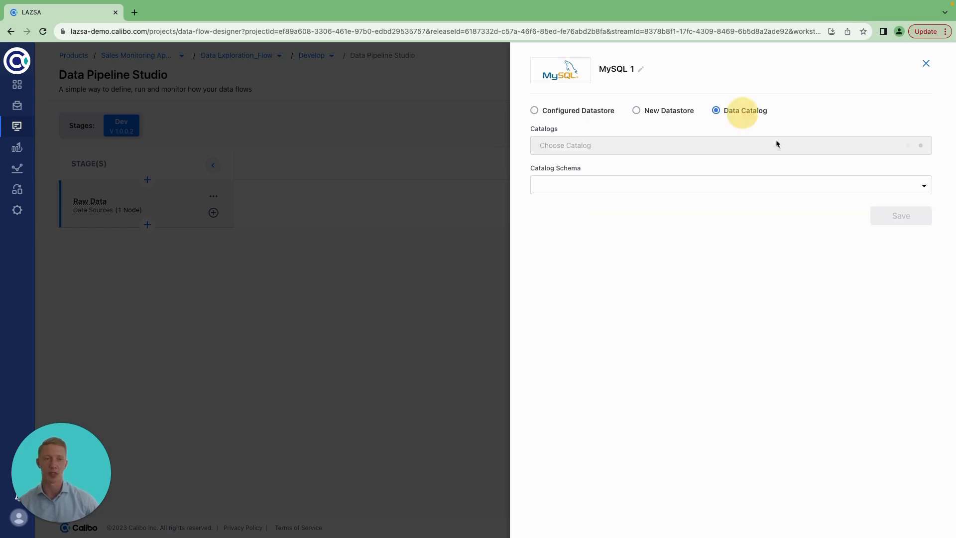
left_click(592, 145)
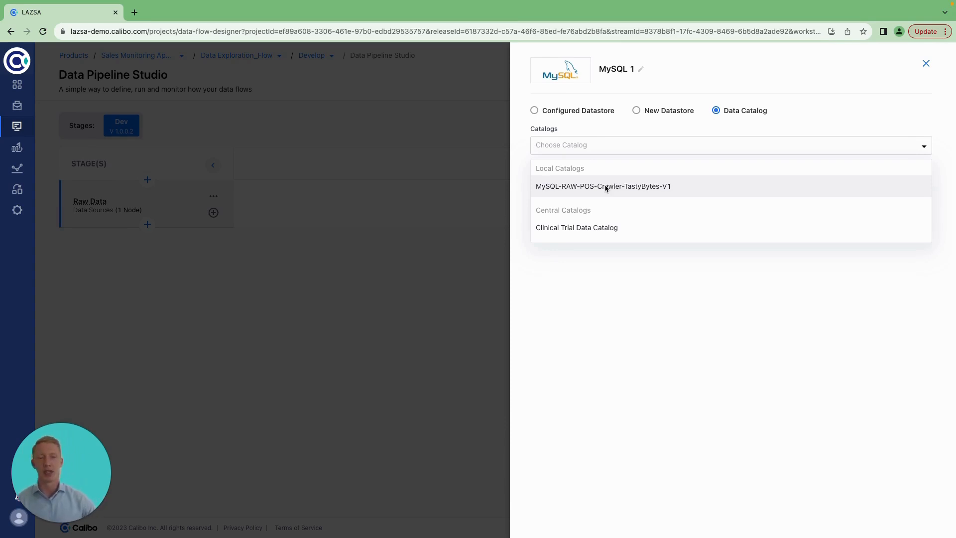
left_click(621, 187)
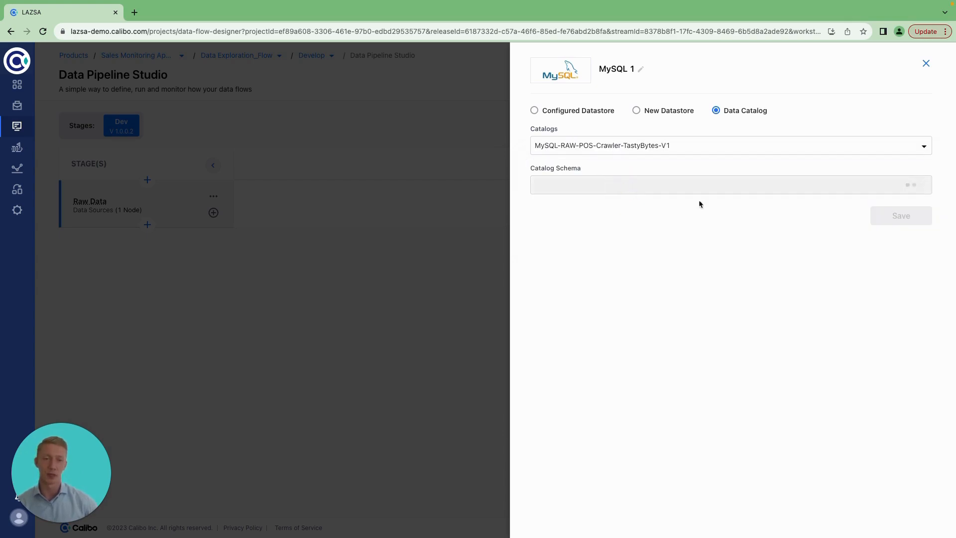
left_click(634, 184)
left_click(573, 209)
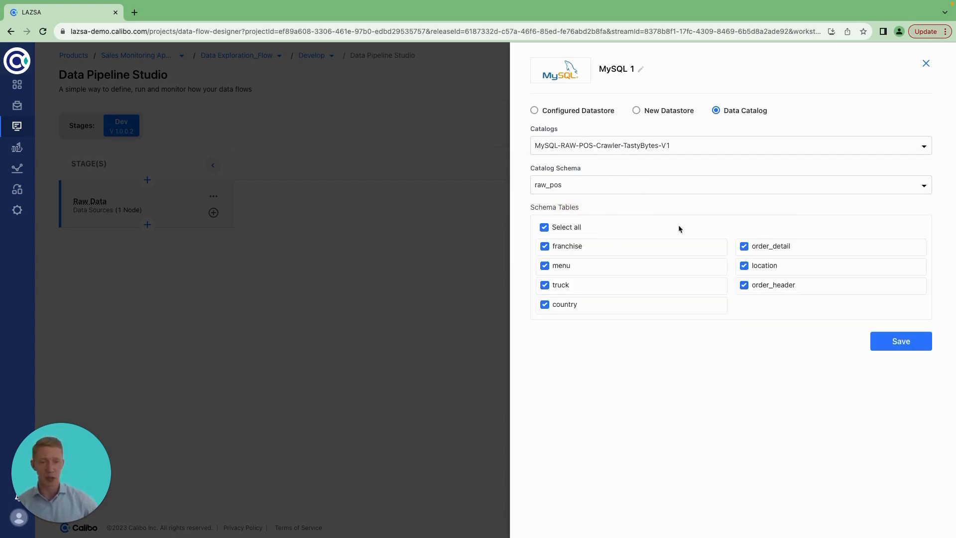
left_click(902, 344)
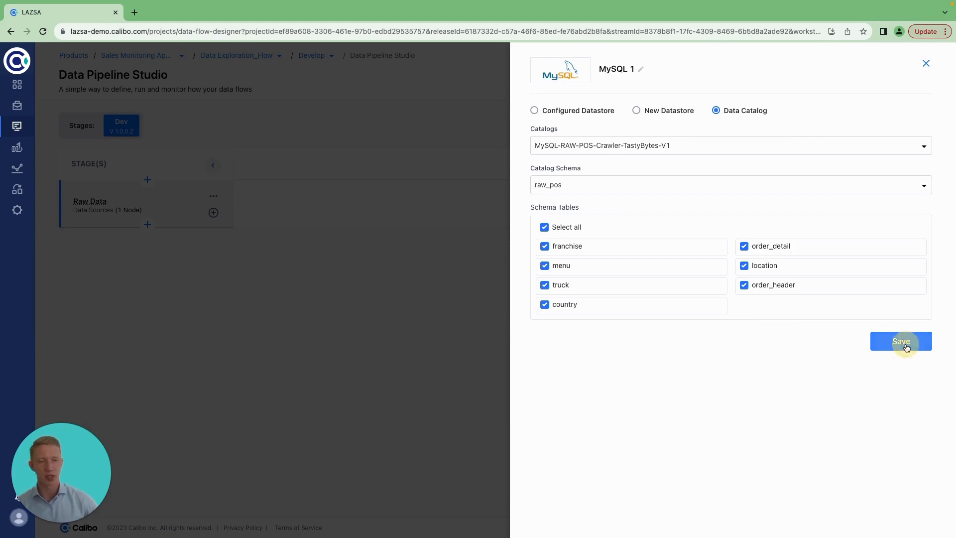
Rename the MySQL node in the Raw Data stage as "TastyBytes Raw Data"
left_click(582, 202)
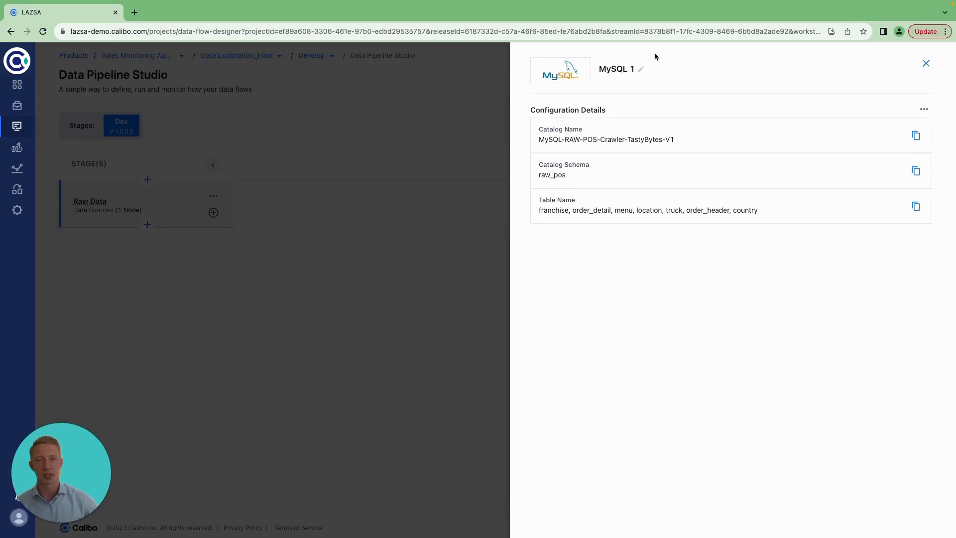
left_click(642, 68)
key("super+a")
type("T")
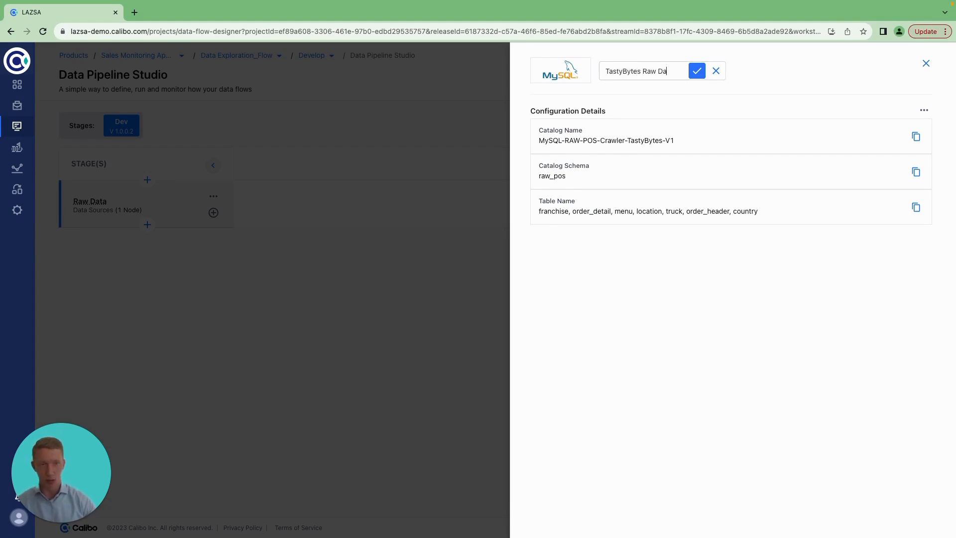
left_click(696, 71)
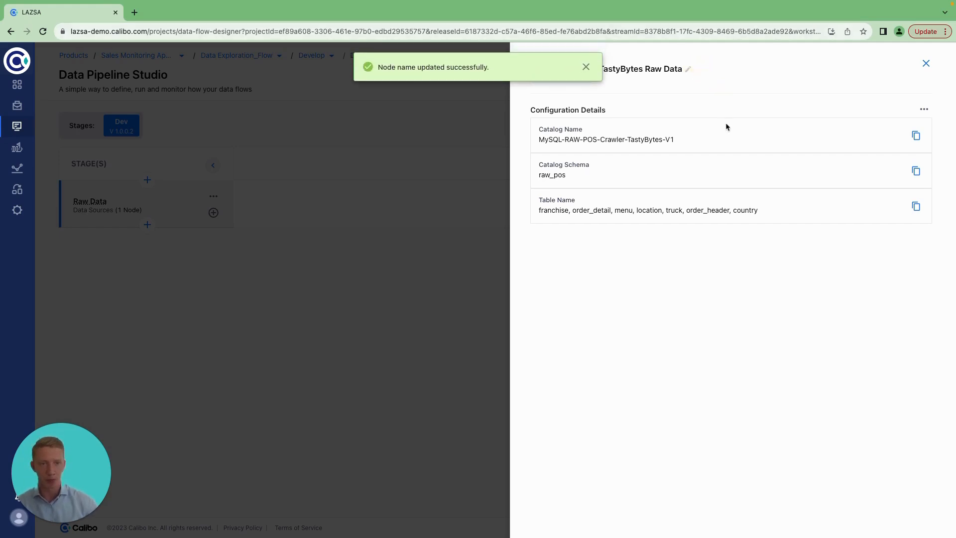
left_click(925, 64)
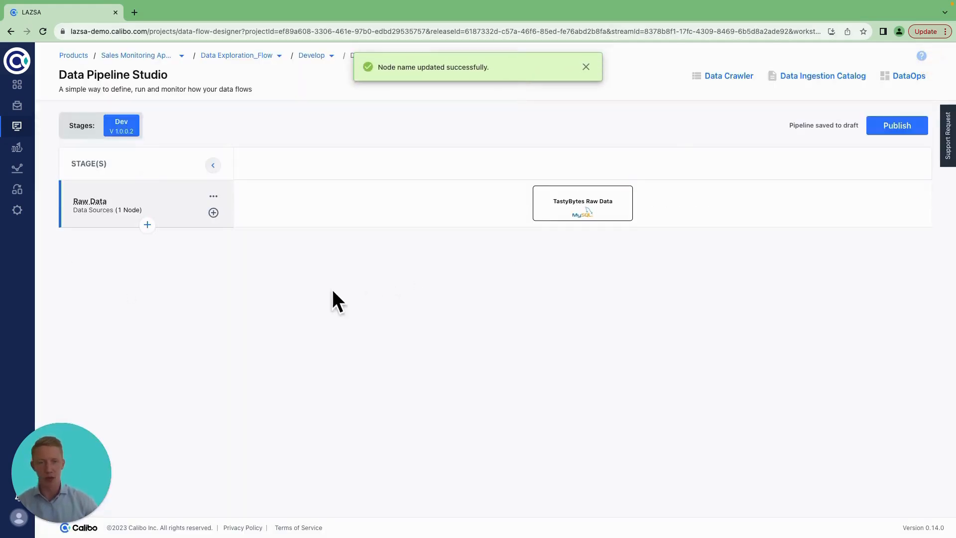
Add a stage of type Data Integration named "Raw Data Ingestion" below the Raw Data stage
left_click(147, 224)
left_click(126, 300)
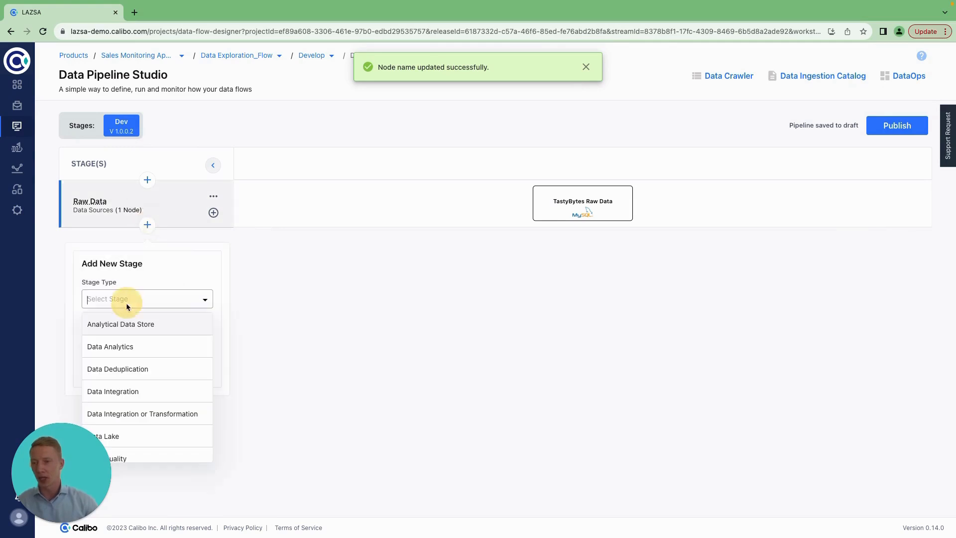
type("int")
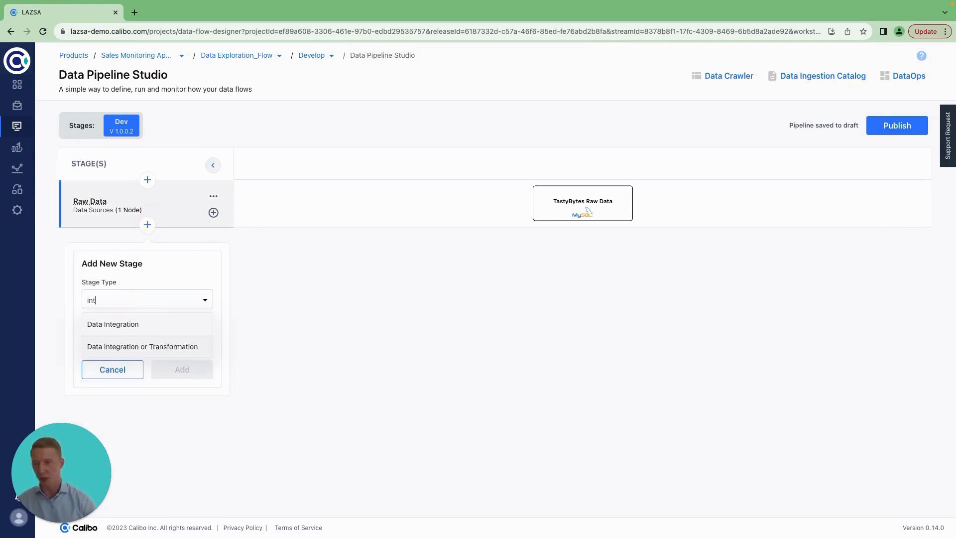
left_click(131, 324)
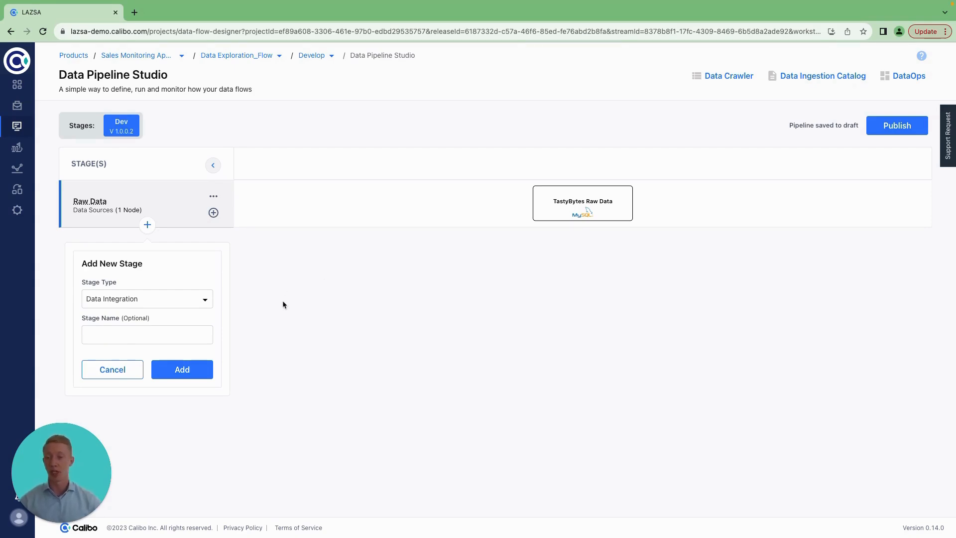
left_click(124, 334)
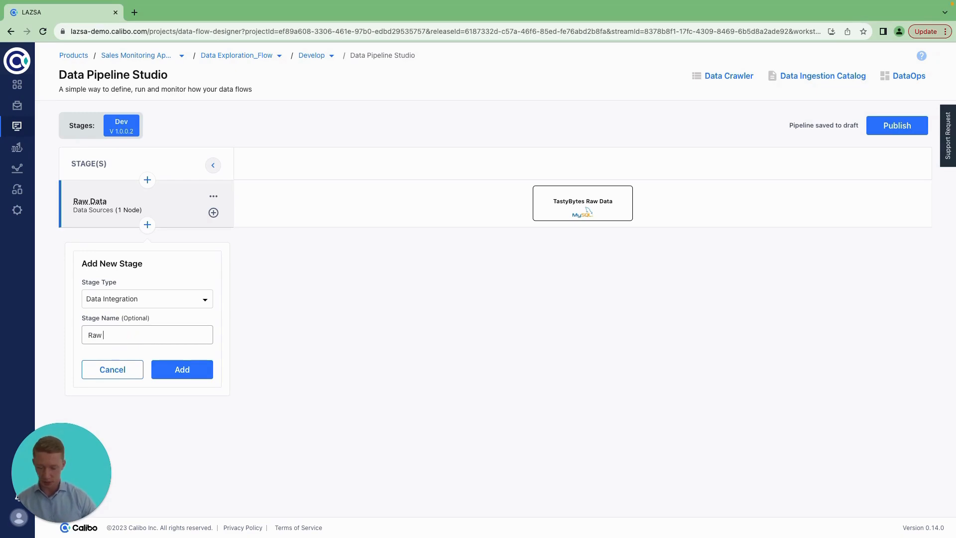
type("Raw Data Ingestion")
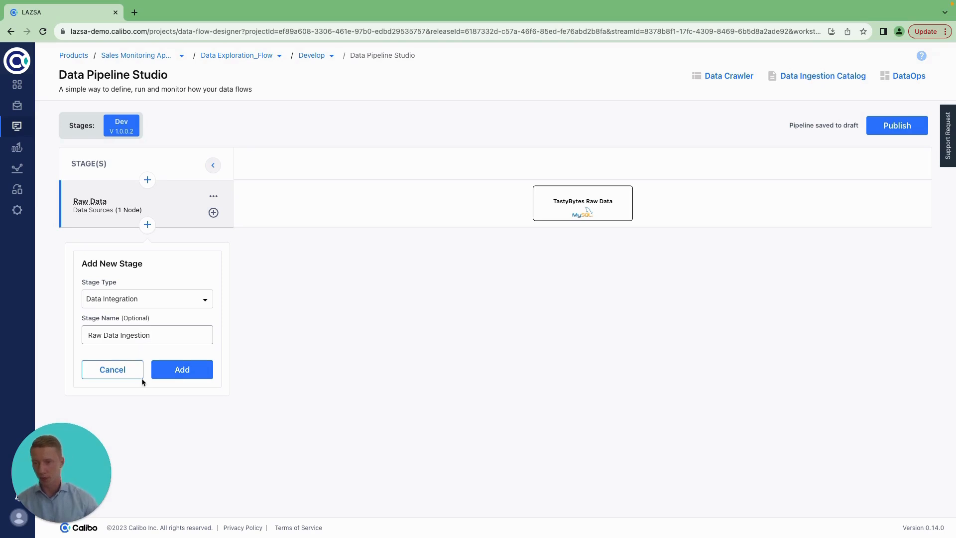
left_click(177, 374)
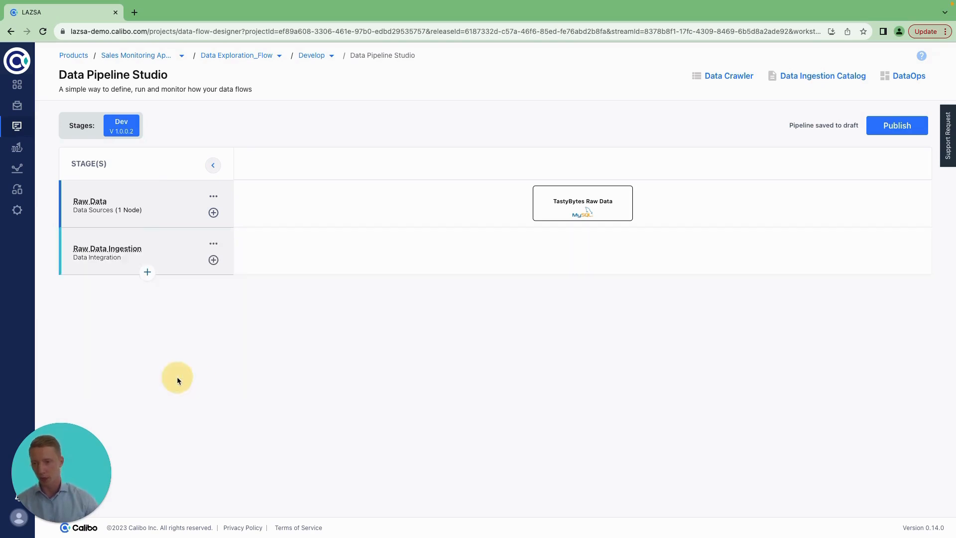
Add a stage of type Data Lake named "Prelanding" below the Raw Data Ingestion stage
left_click(146, 272)
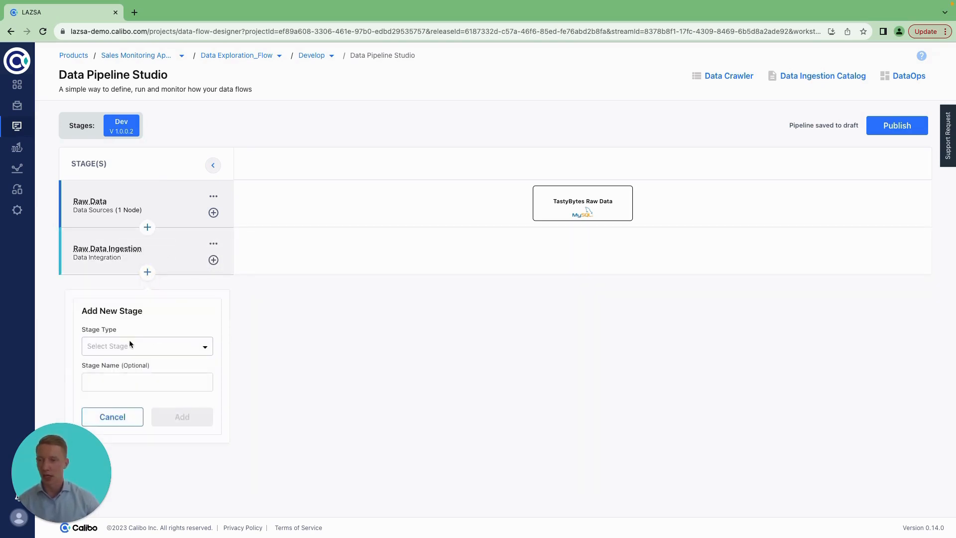
left_click(129, 341)
type("data")
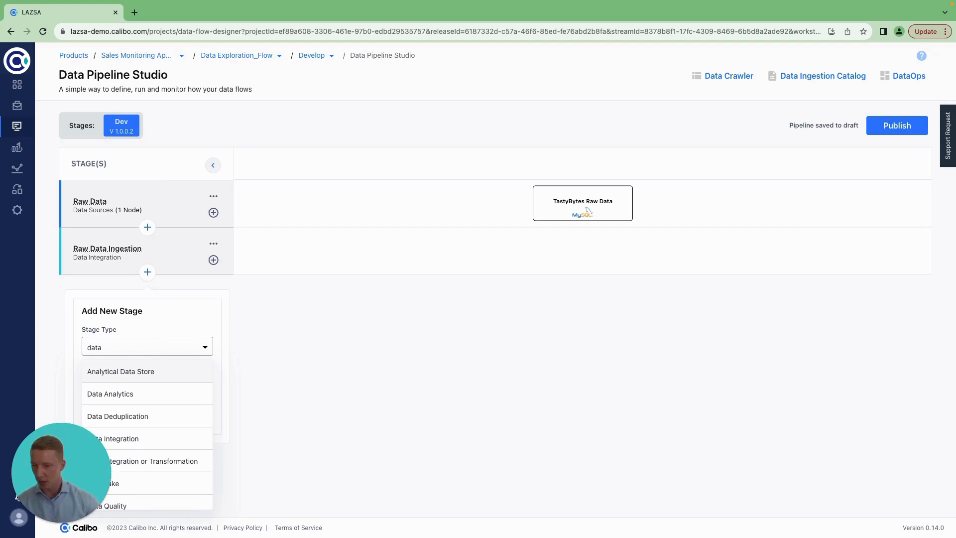
type(" lak")
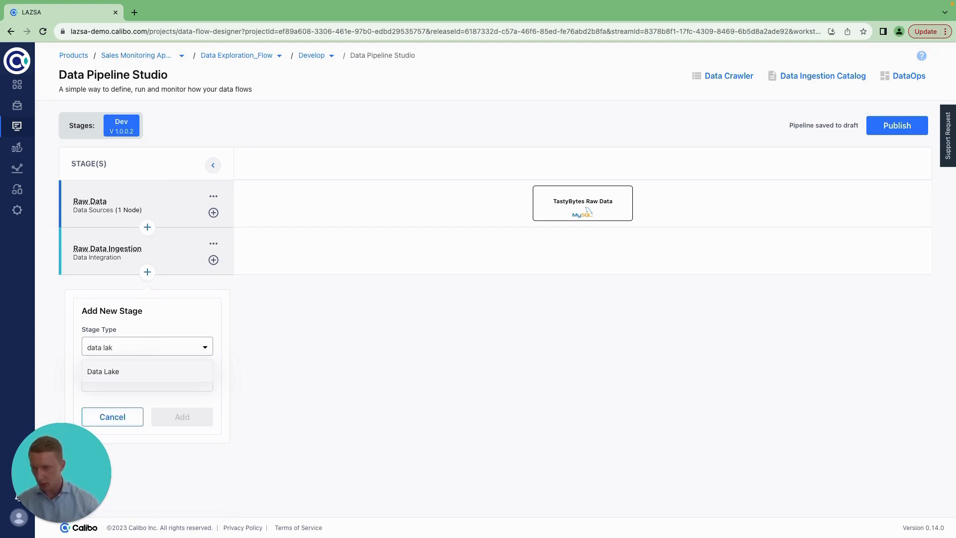
left_click(118, 372)
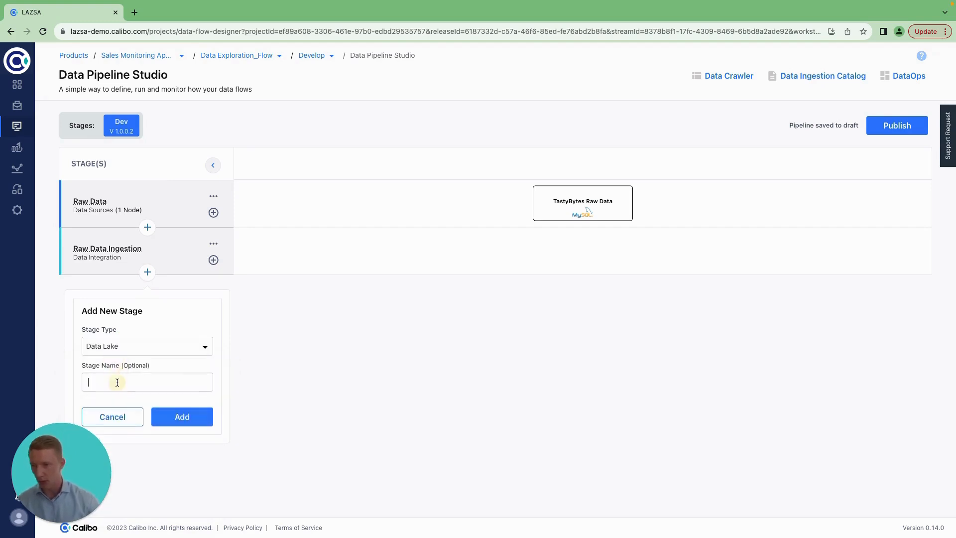
left_click(182, 416)
Add an Amazon S3 node to the Prelanding stage and rename it as "Prelanding S3"
left_click(213, 308)
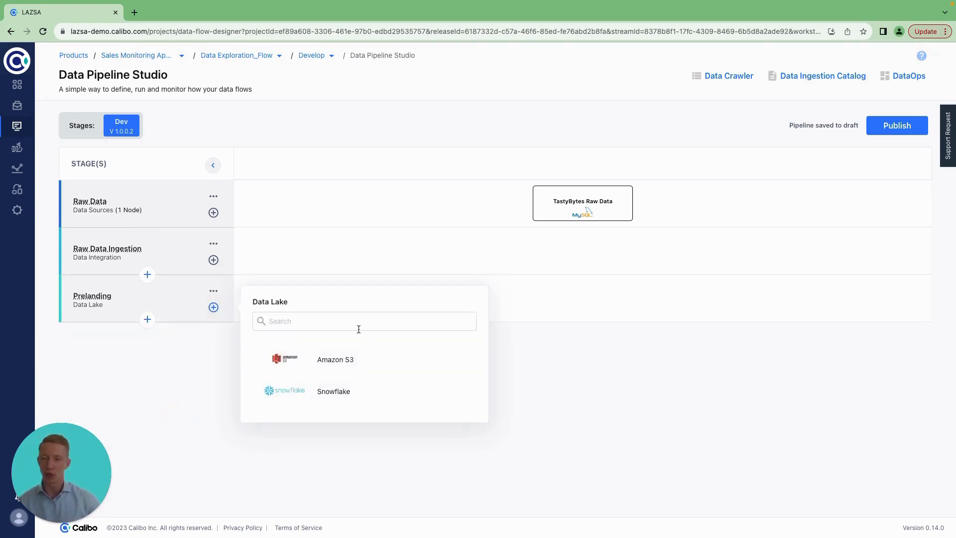
left_click(450, 357)
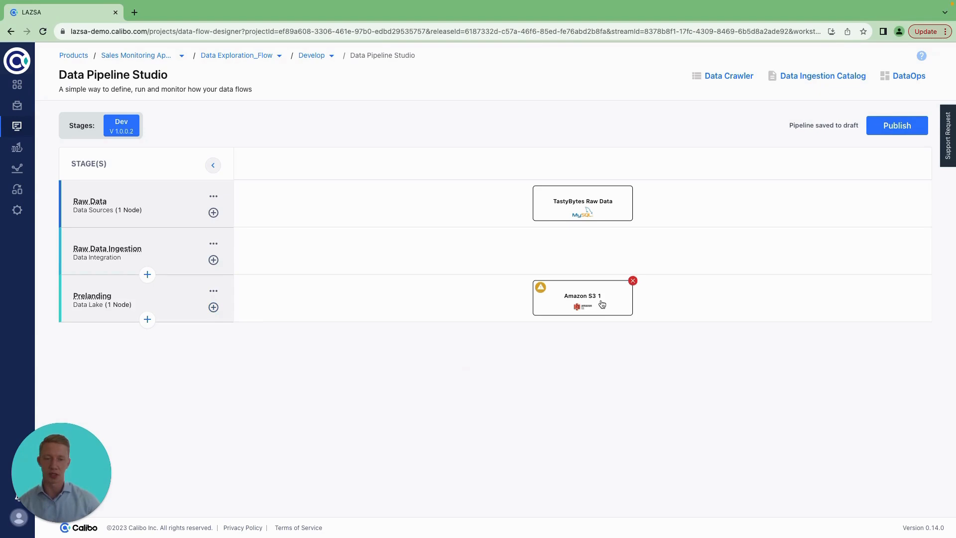
left_click(602, 304)
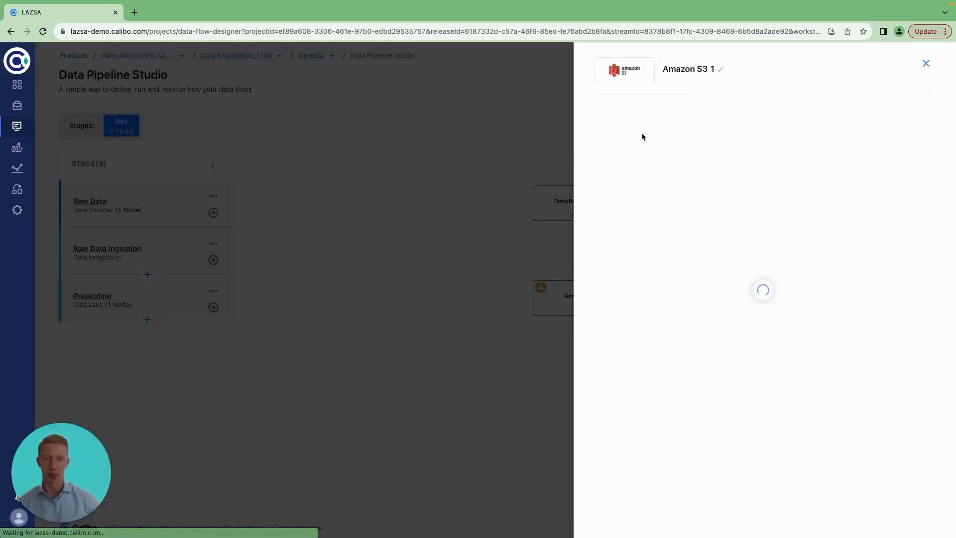
left_click(719, 69)
key("super+a")
type("Pre")
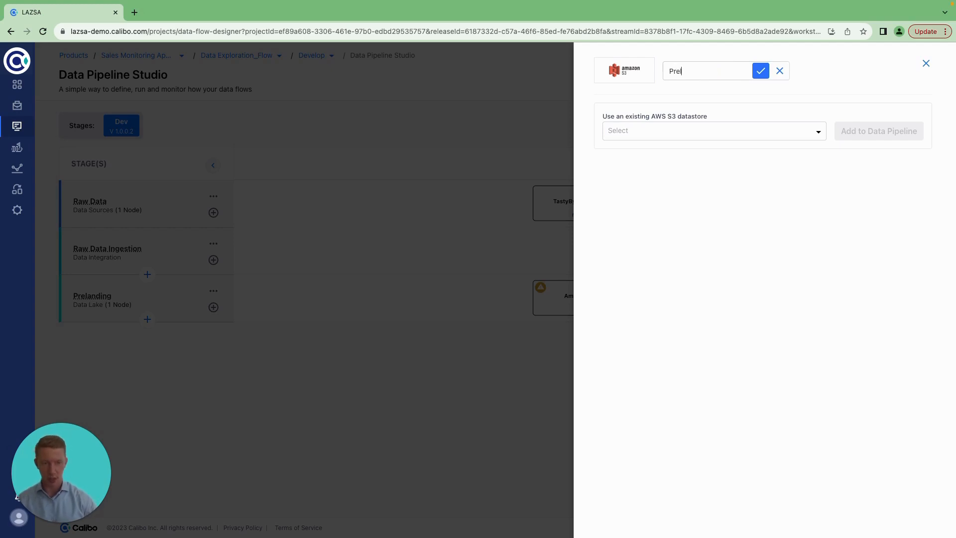
type("landing S3")
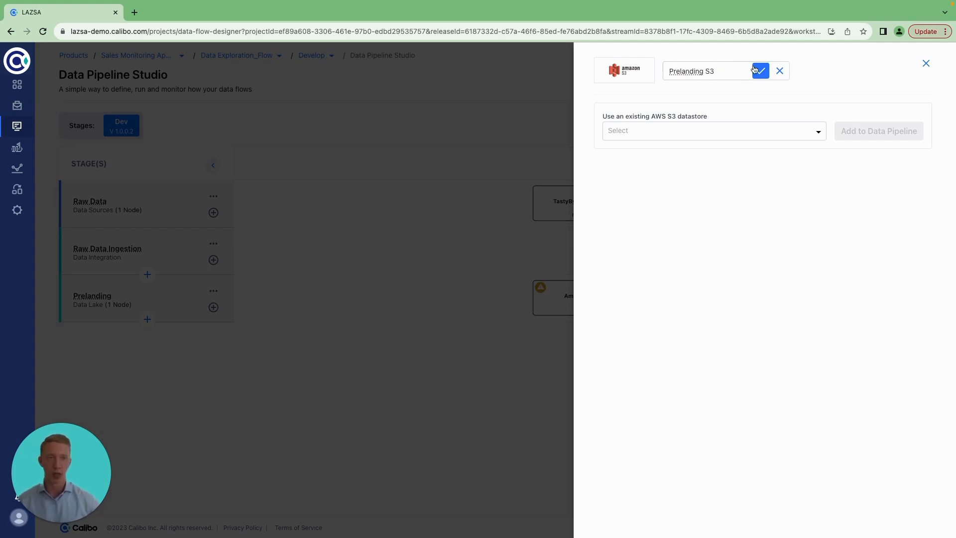
left_click(754, 70)
Attach the existing lazsa-landing-data datastore to the Prelanding S3 node and browse the folders in its bucket
left_click(658, 129)
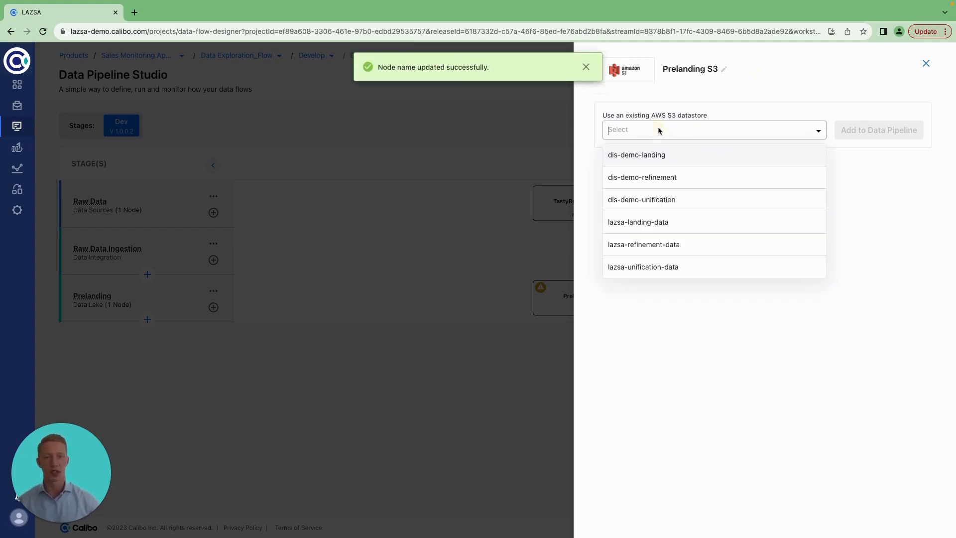
left_click(667, 222)
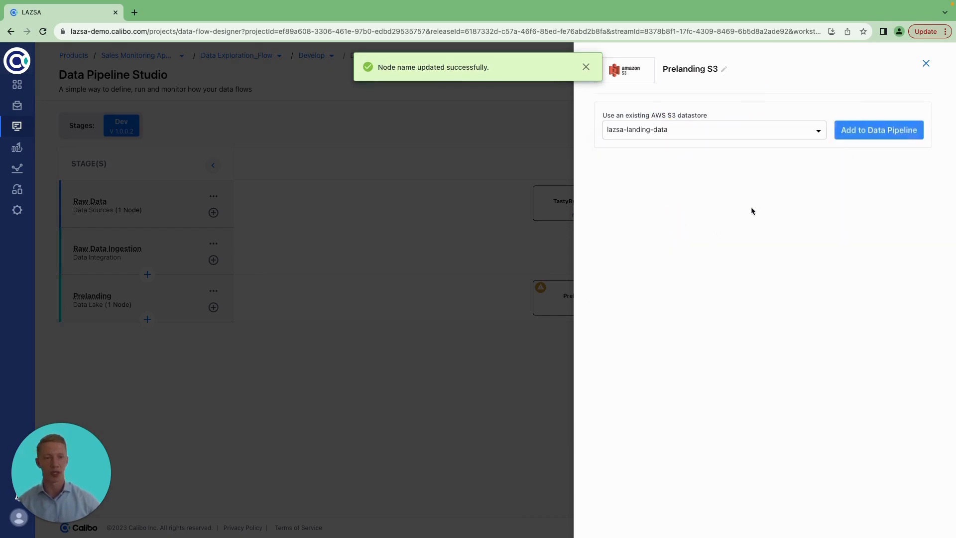
left_click(860, 130)
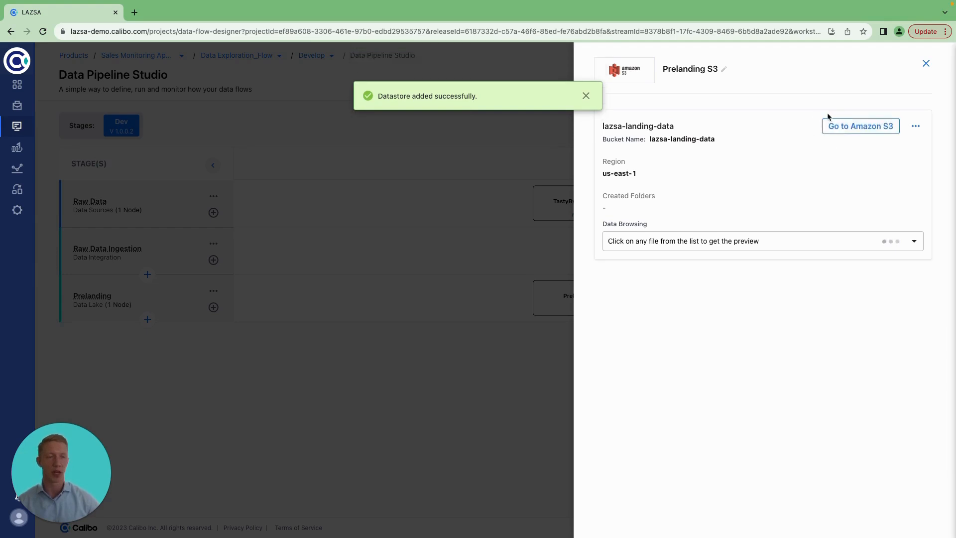
left_click(714, 243)
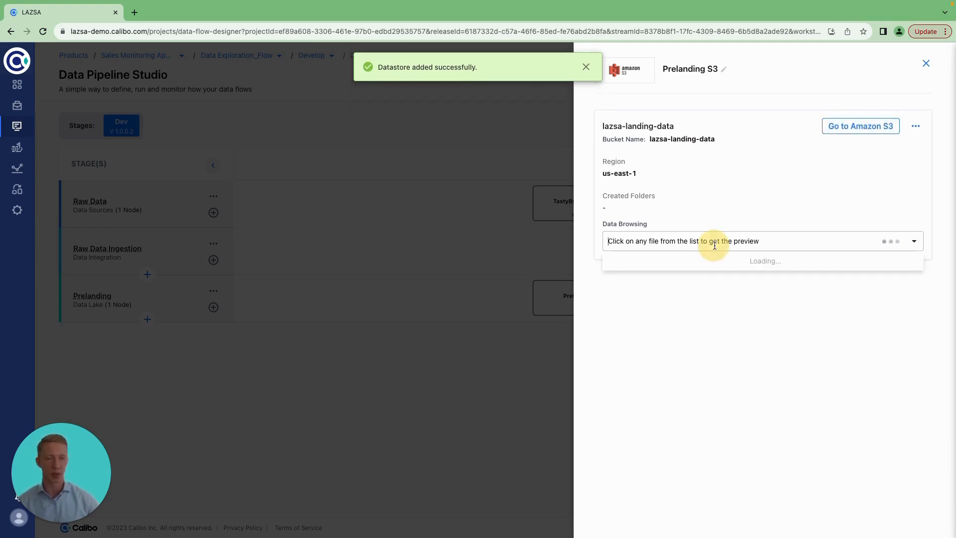
scroll(651, 359, "down", 5)
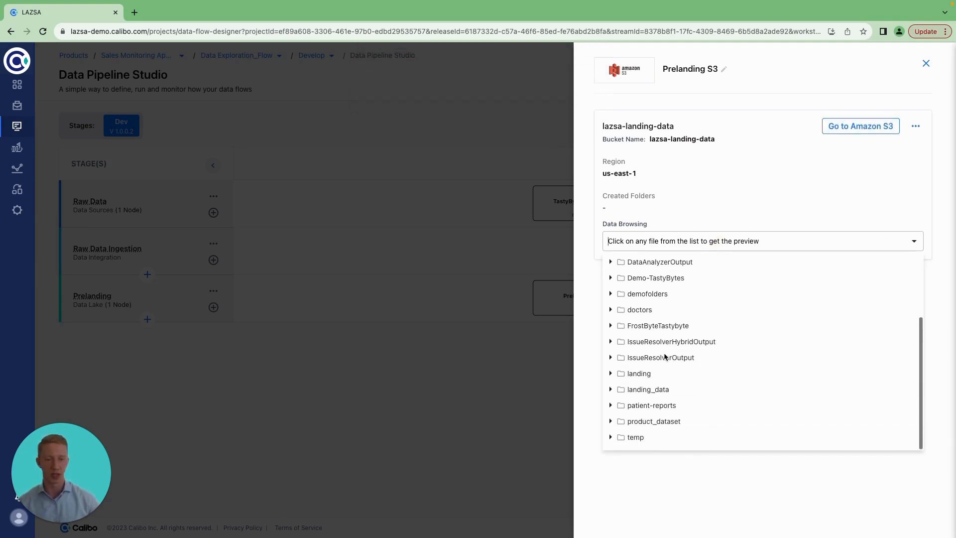
left_click(674, 472)
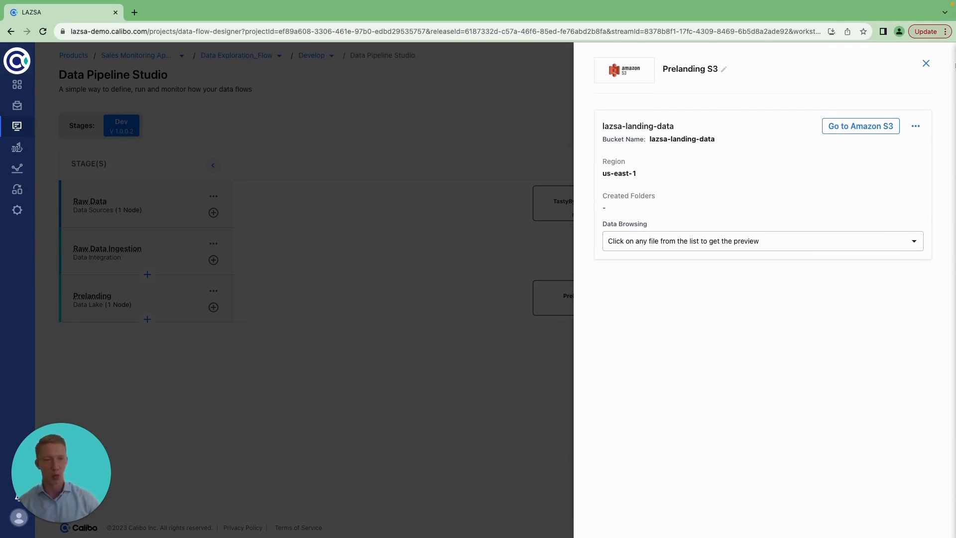
left_click(925, 64)
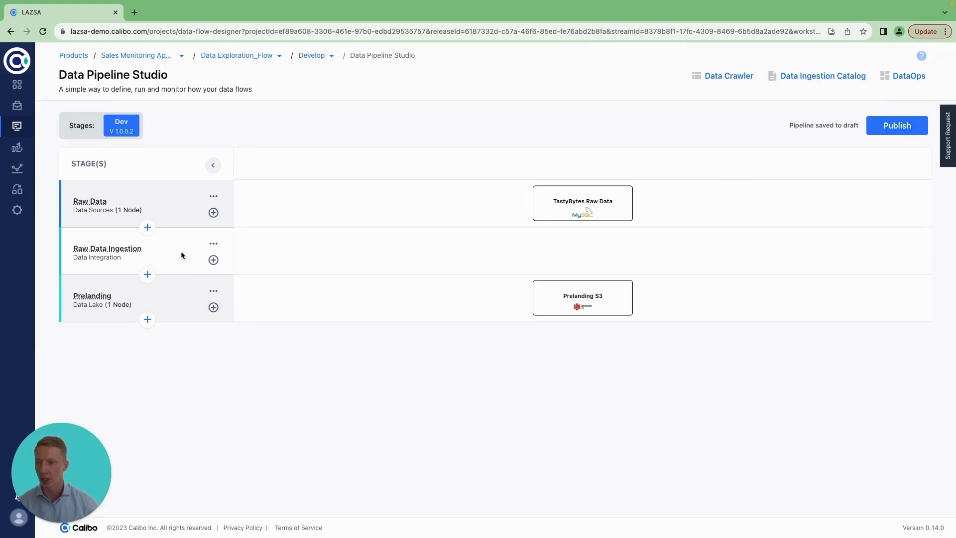
Add the existing Data Integration node of the Databricks-Preprod instance to the Raw Data Ingestion stage
left_click(213, 260)
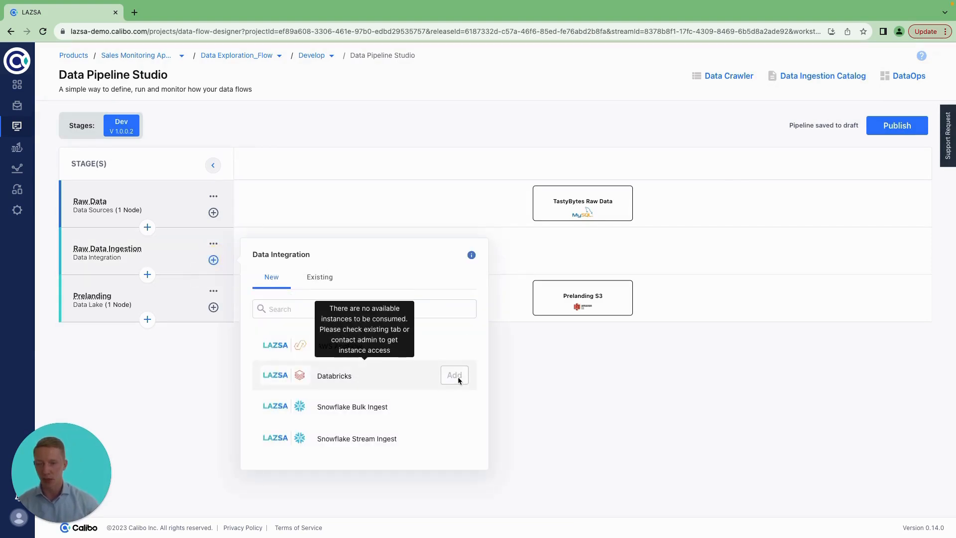
left_click(318, 277)
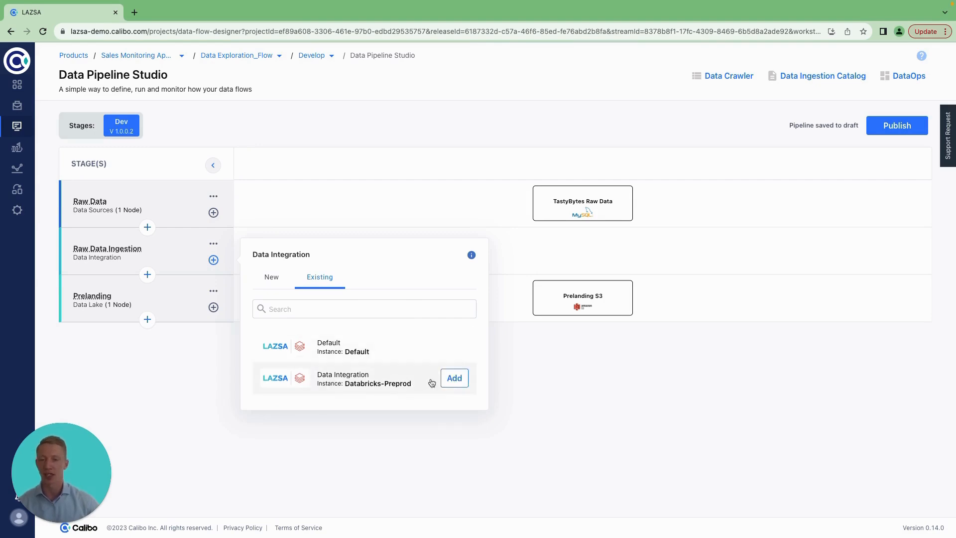
left_click(452, 379)
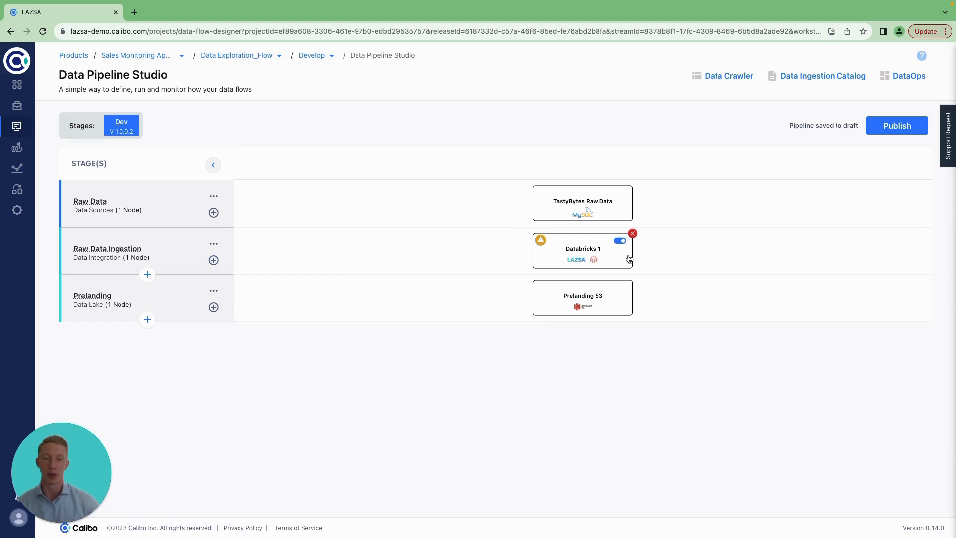
Connect the Databricks 1 node with TastyBytes Raw Data as source and Prelanding S3 as target
left_click(596, 250)
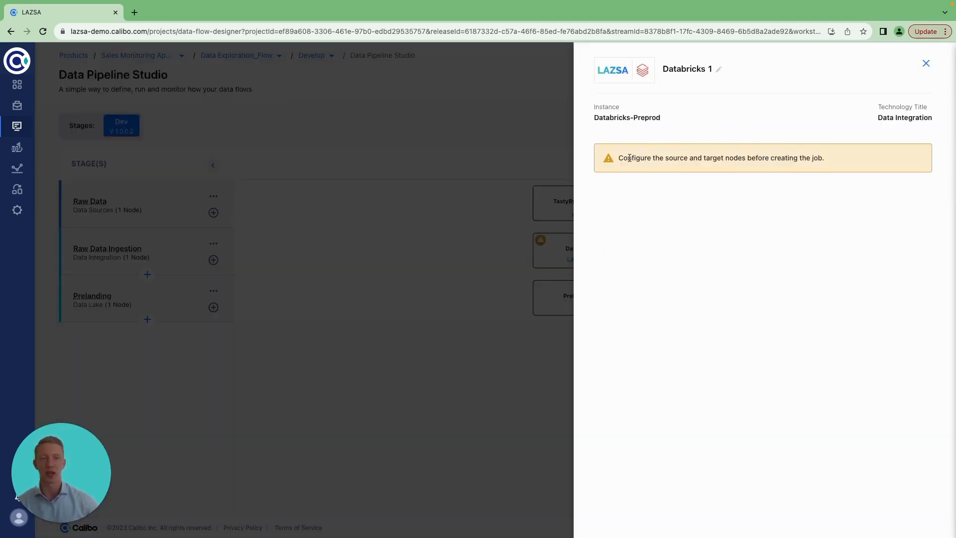
left_click(925, 61)
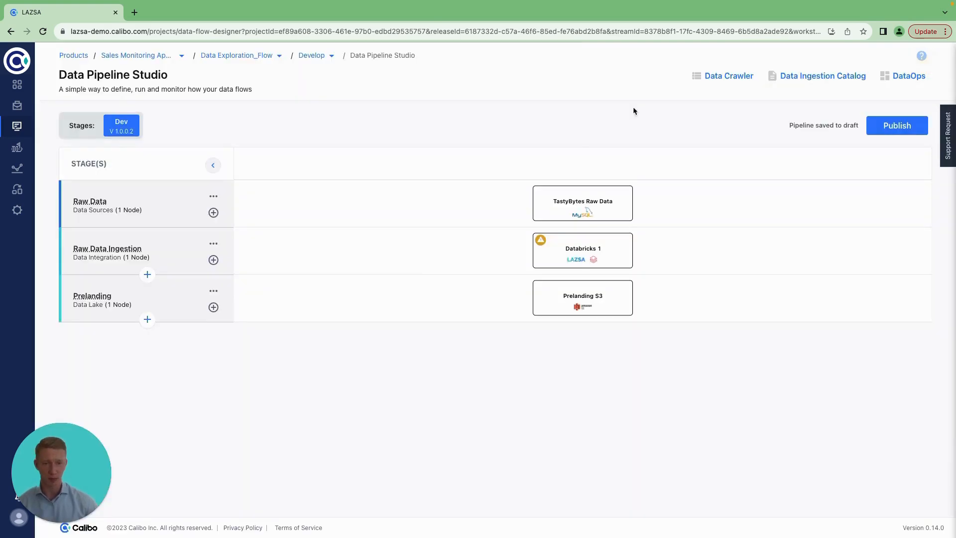
left_click_drag(591, 249, 581, 294)
Start creating a job for the Databricks 1 node, keeping the job name "Databricks Integration Job", default rerun attempts and preset MySQL source
left_click(584, 250)
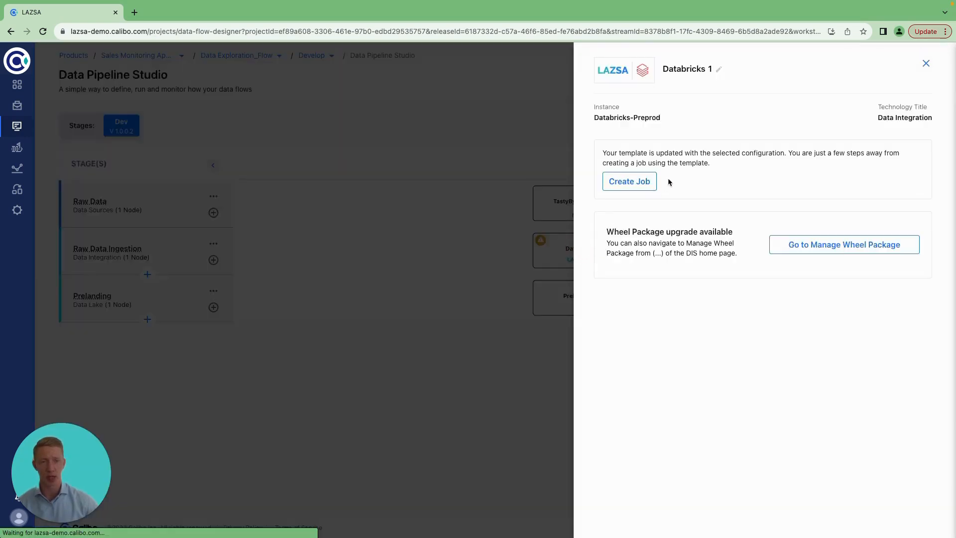
left_click(631, 182)
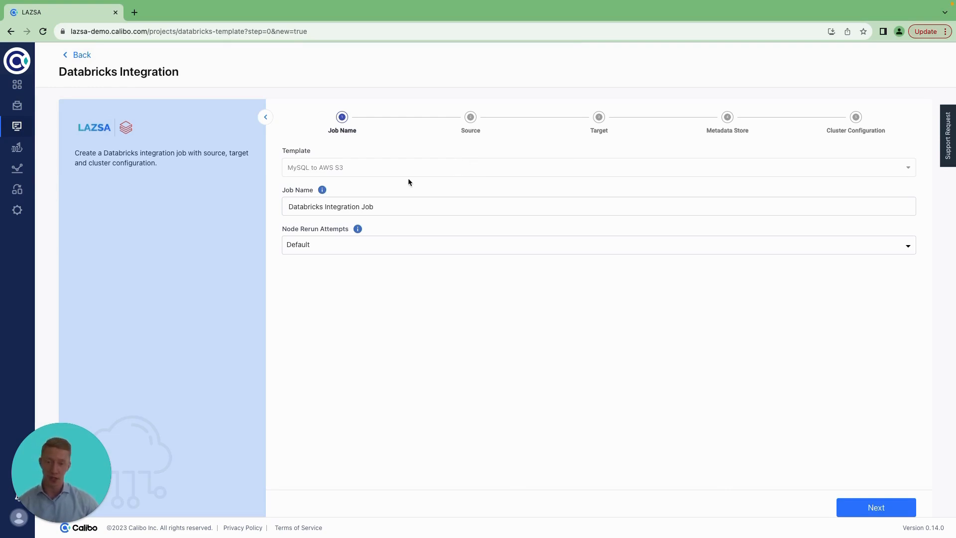
left_click(876, 507)
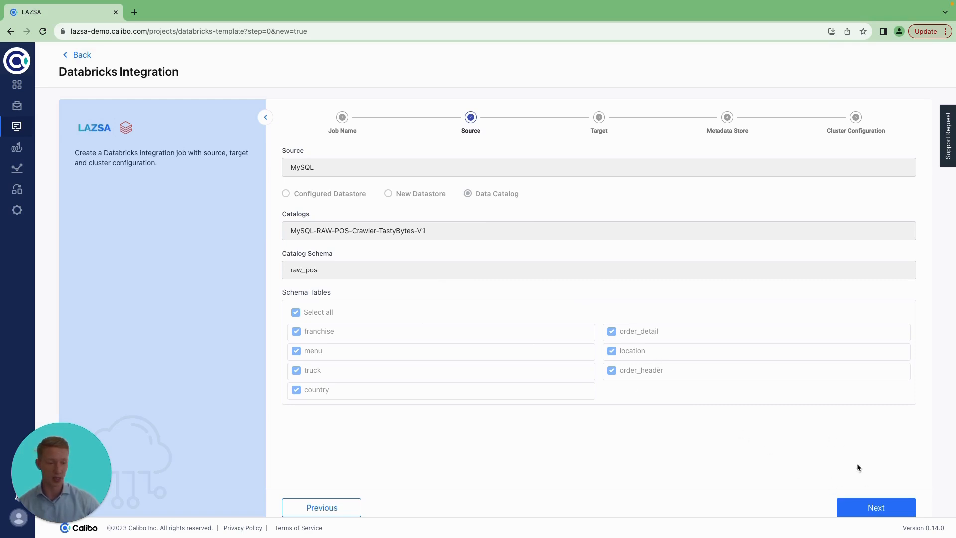
left_click(860, 507)
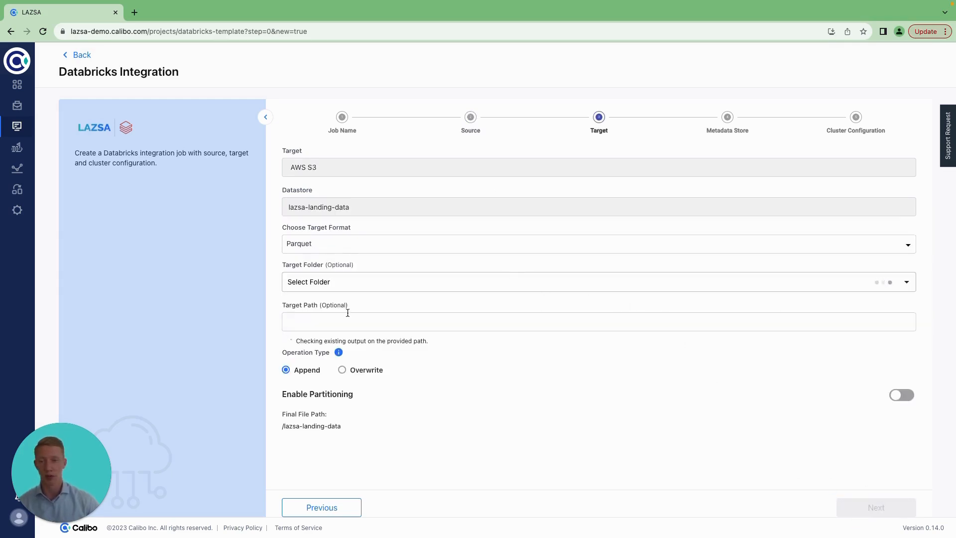
Set the job's target path to tastybytes_raw and its operation type to Overwrite
left_click(320, 322)
type("tastyb")
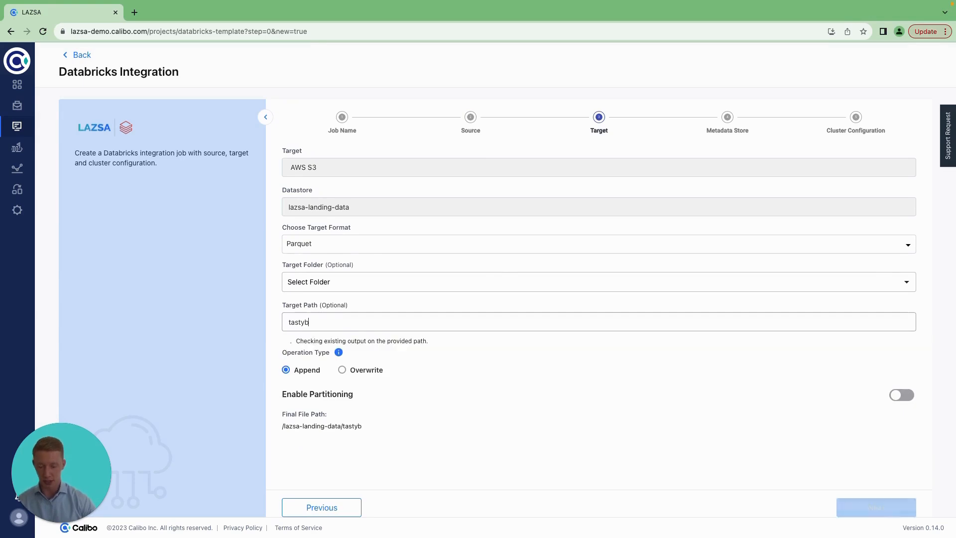
type("ytes_raw")
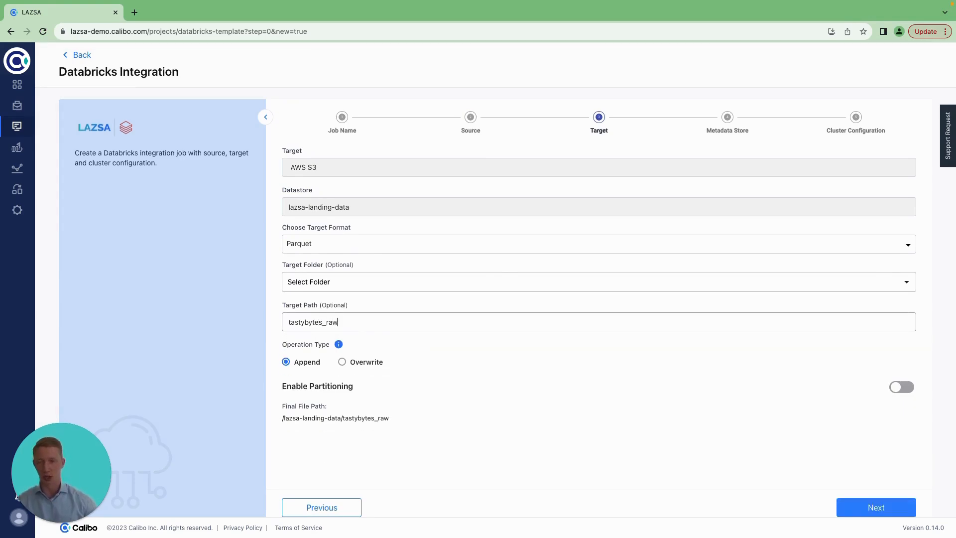
left_click(357, 362)
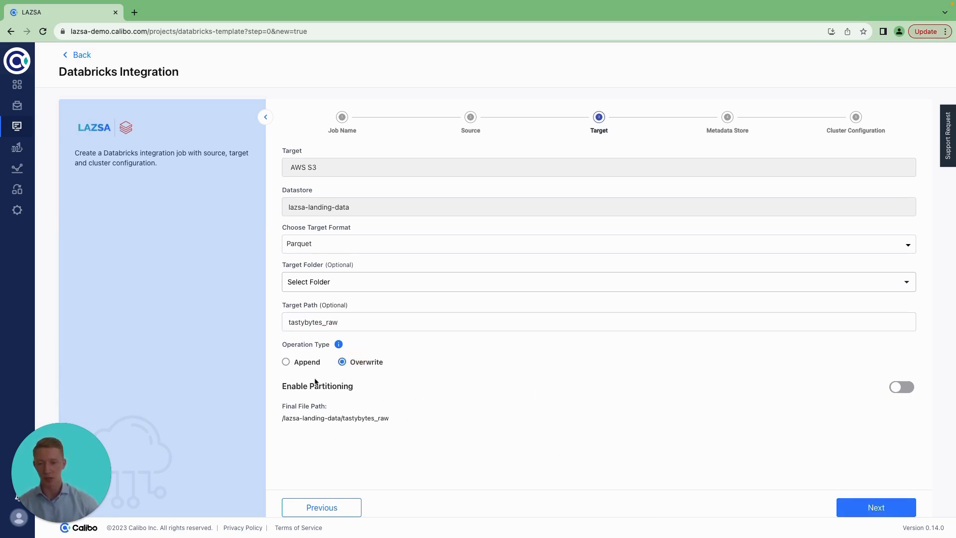
left_click(866, 505)
Complete the integration job without publishing to the Metadata Store, using the all purpose cluster lazsa-preprod
left_click(466, 153)
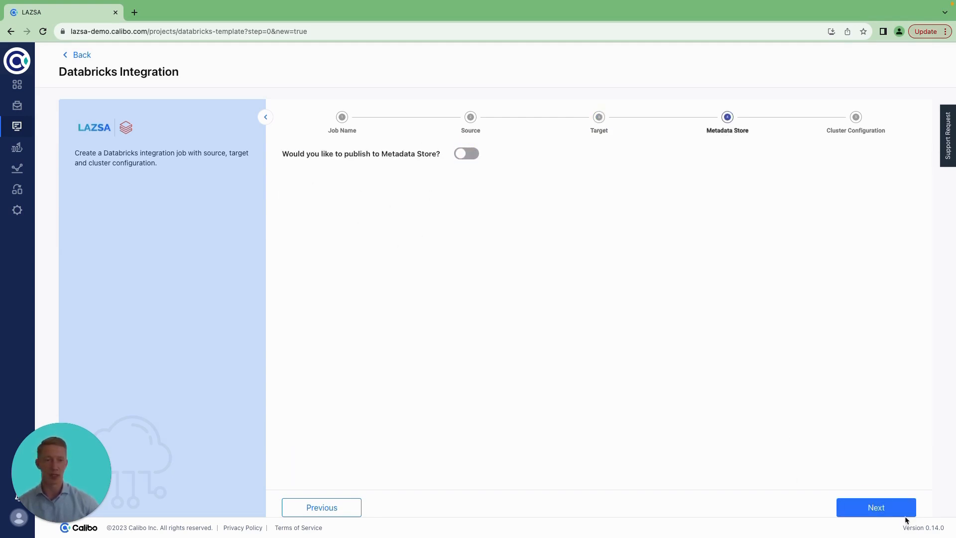
left_click(876, 507)
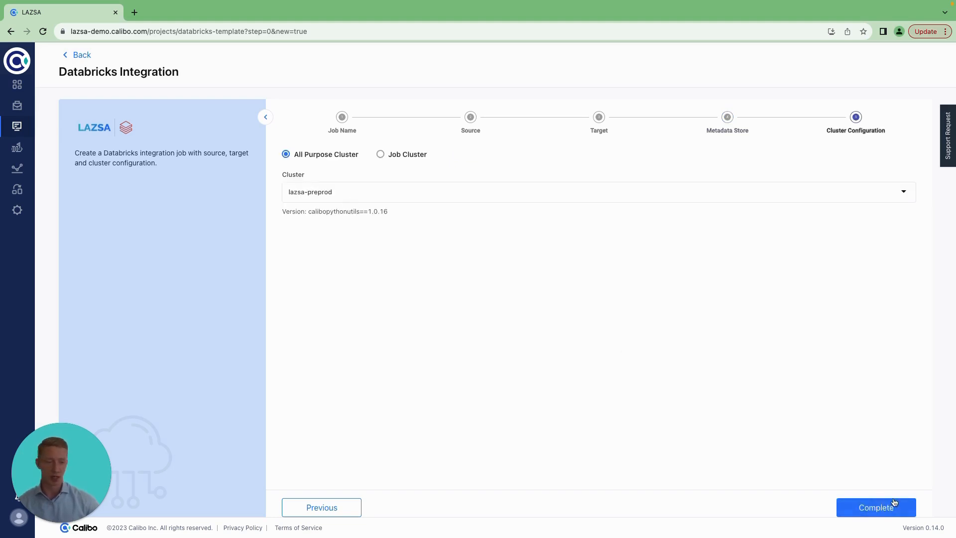
left_click(876, 508)
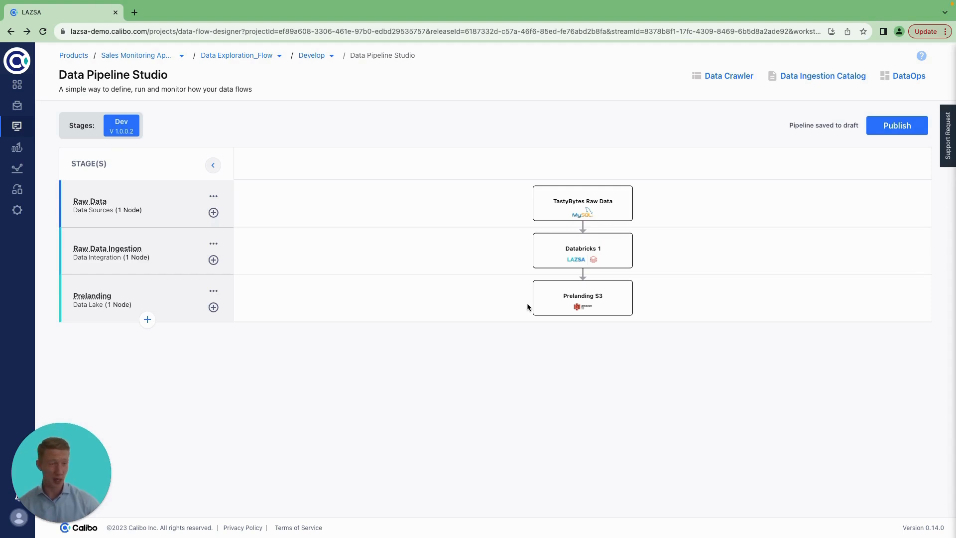
Rename the Databricks 1 node as "Raw Data Ingestion"
left_click(577, 249)
left_click(717, 70)
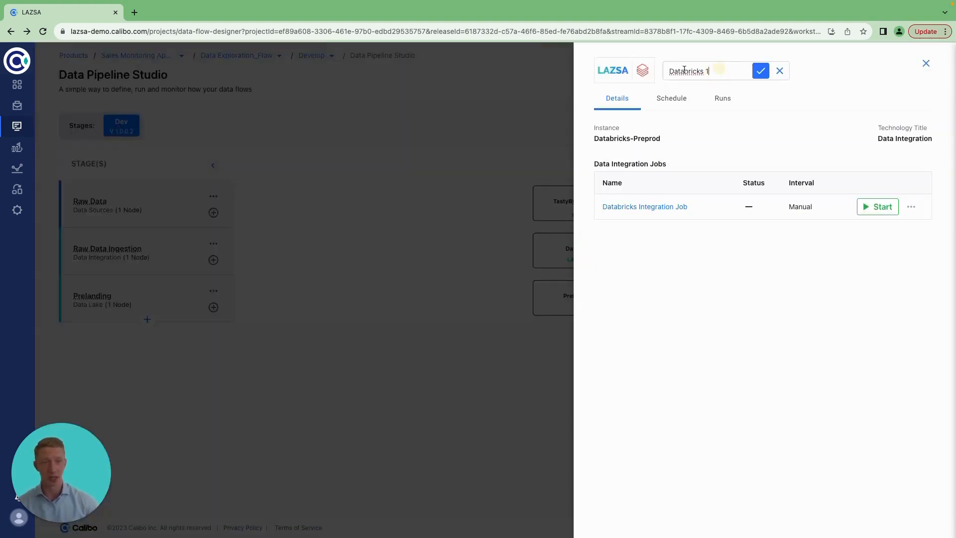
type("Raw Data Ingestion")
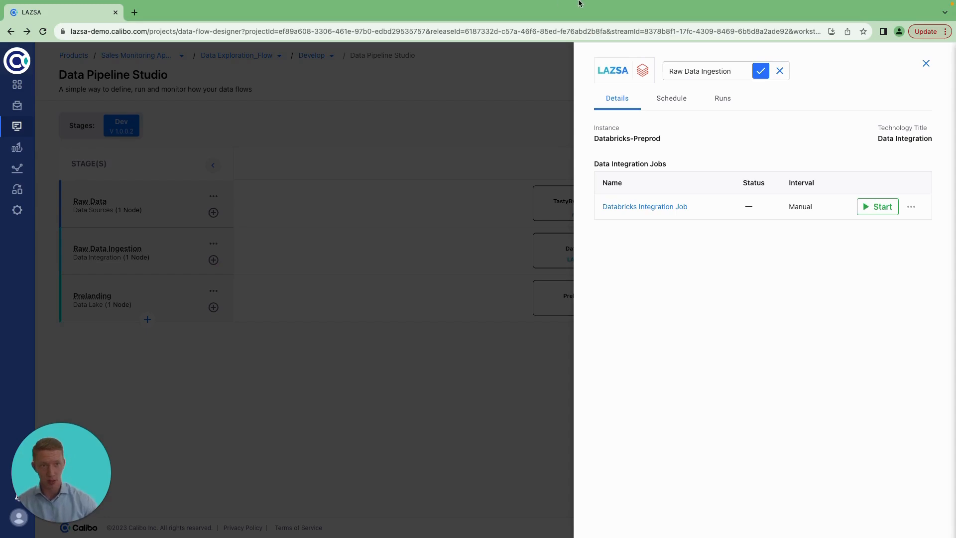
left_click(760, 71)
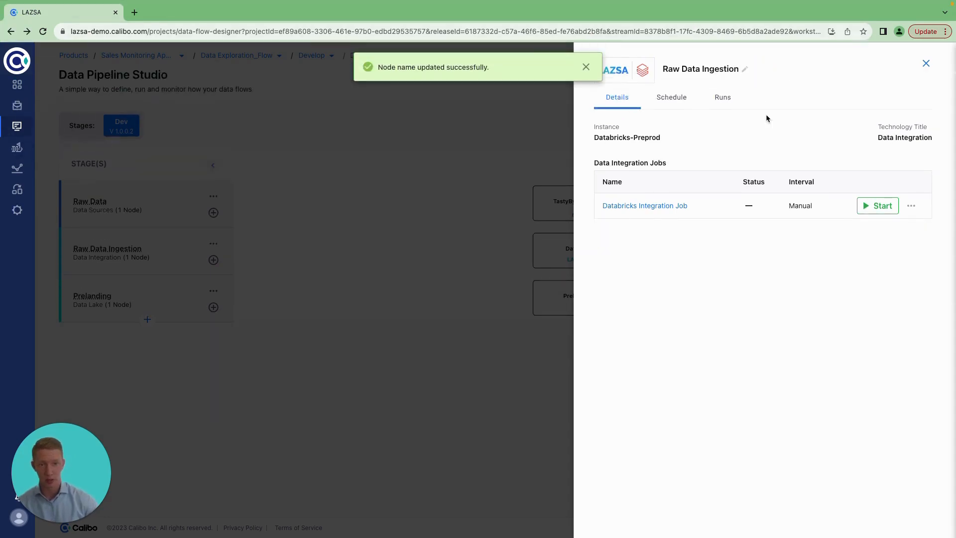
left_click(926, 63)
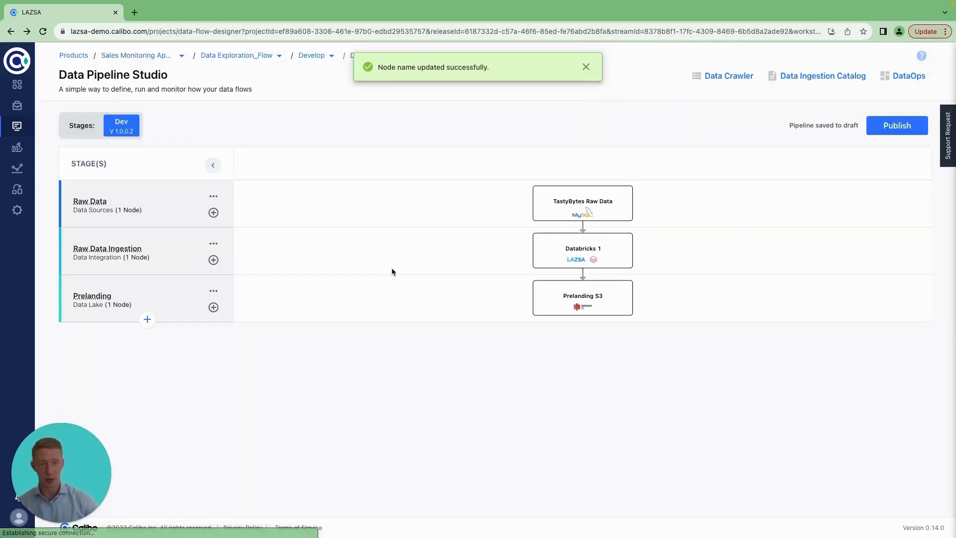
Publish the pipeline with its raw data, ingestion and prelanding stages
left_click(902, 133)
left_click(497, 315)
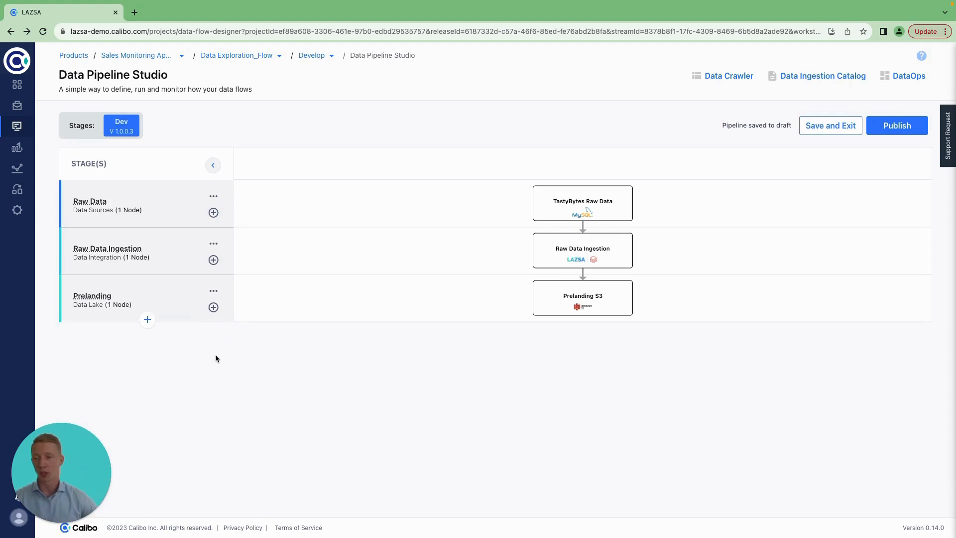
Add a stage of type Data Integration named "Snowflake Integration" below the Prelanding stage
left_click(147, 319)
left_click(108, 398)
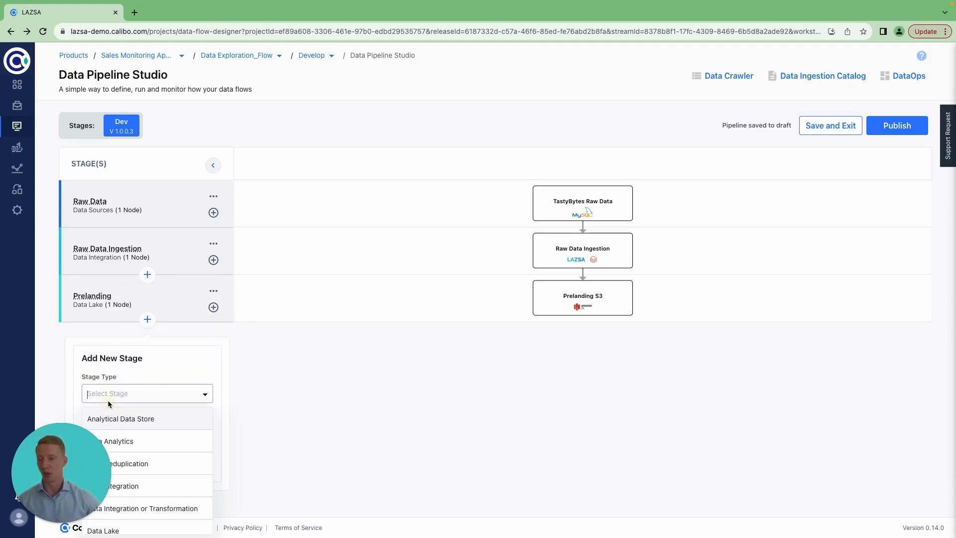
type("data in")
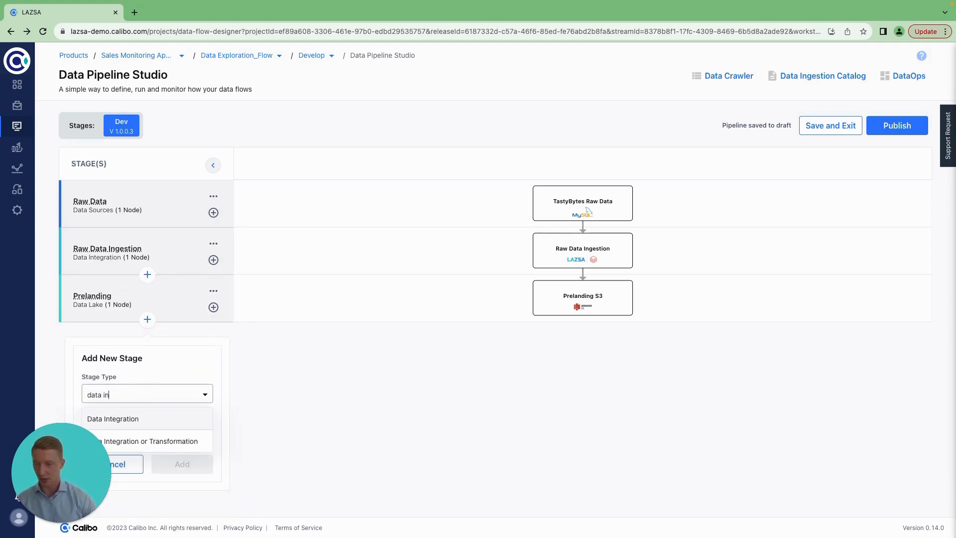
left_click(117, 418)
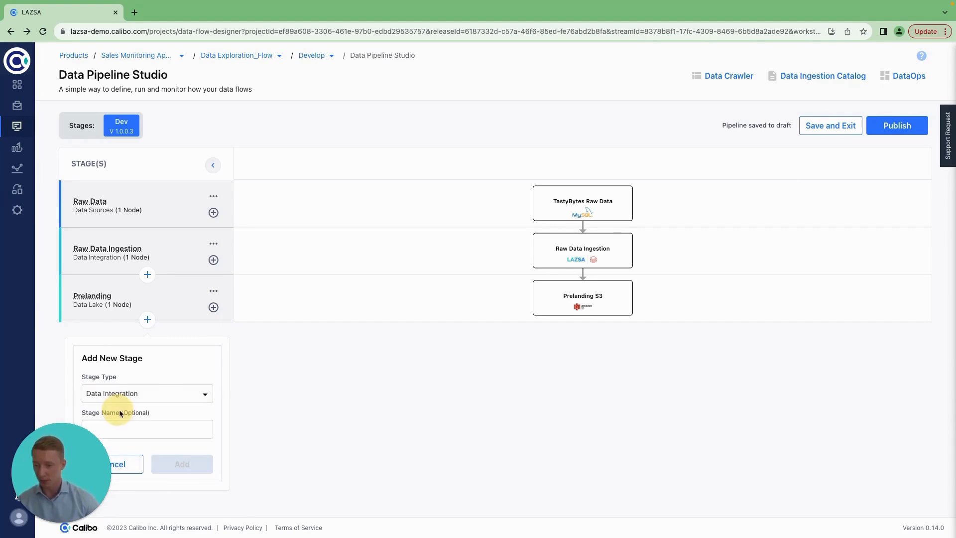
left_click(126, 426)
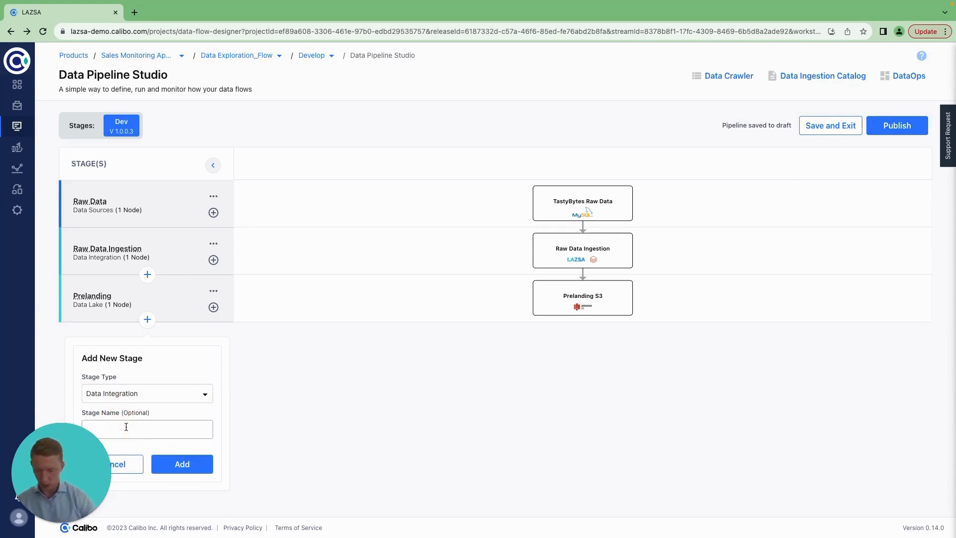
type("Snowflake Integ")
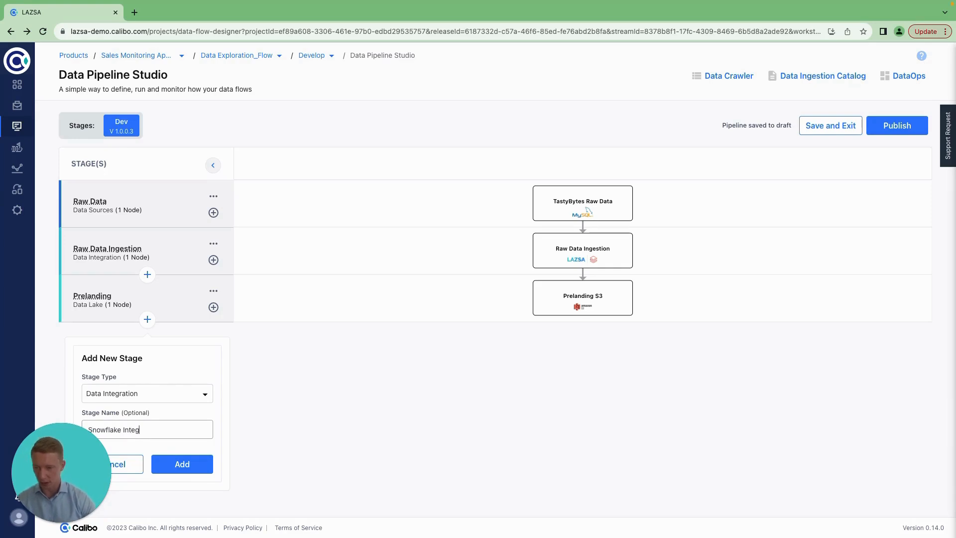
type("ration")
left_click(193, 468)
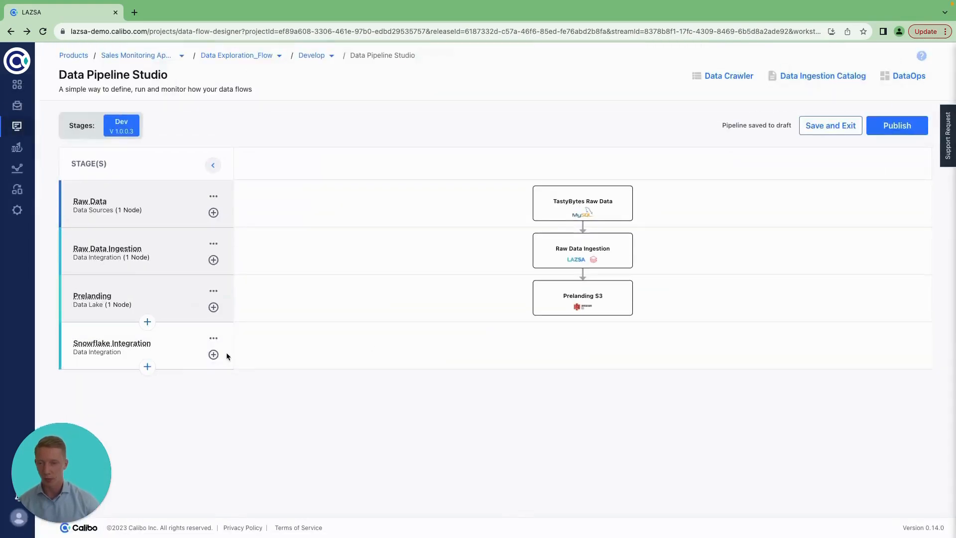
Add a Snowflake Bulk Ingest node titled "TastyBytes Snowflake Integration" to the Snowflake Integration stage and check its job configuration
left_click(213, 354)
left_click(450, 454)
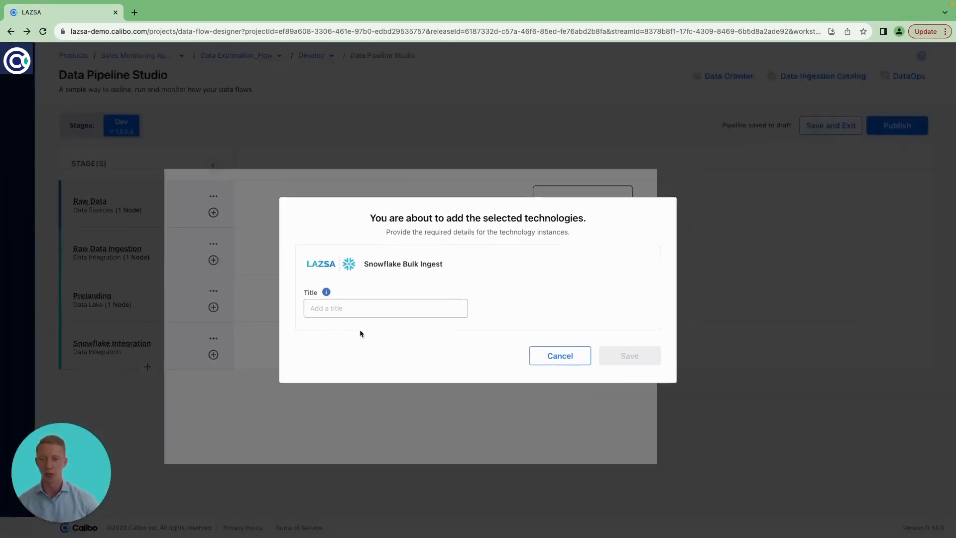
left_click(340, 305)
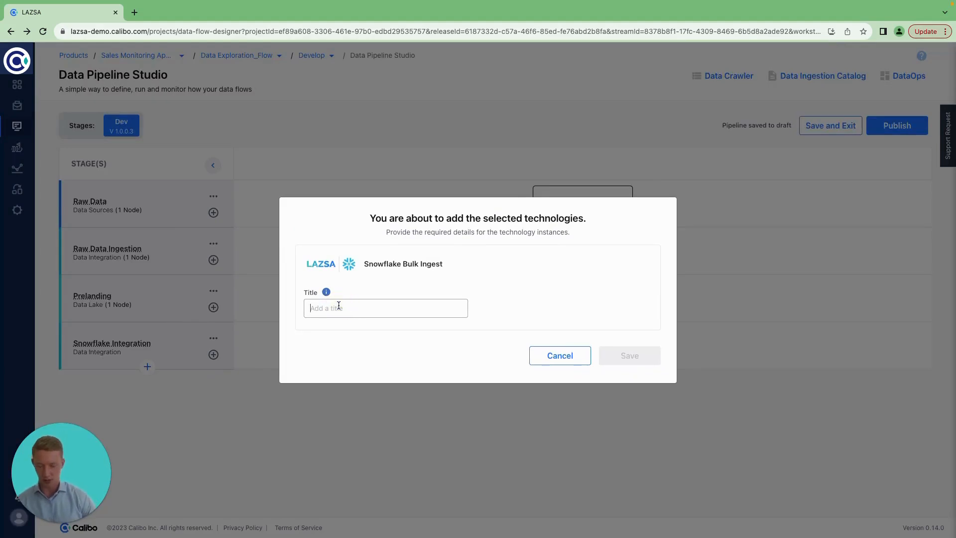
type("Ty")
type("styBytes Snowflake Integration")
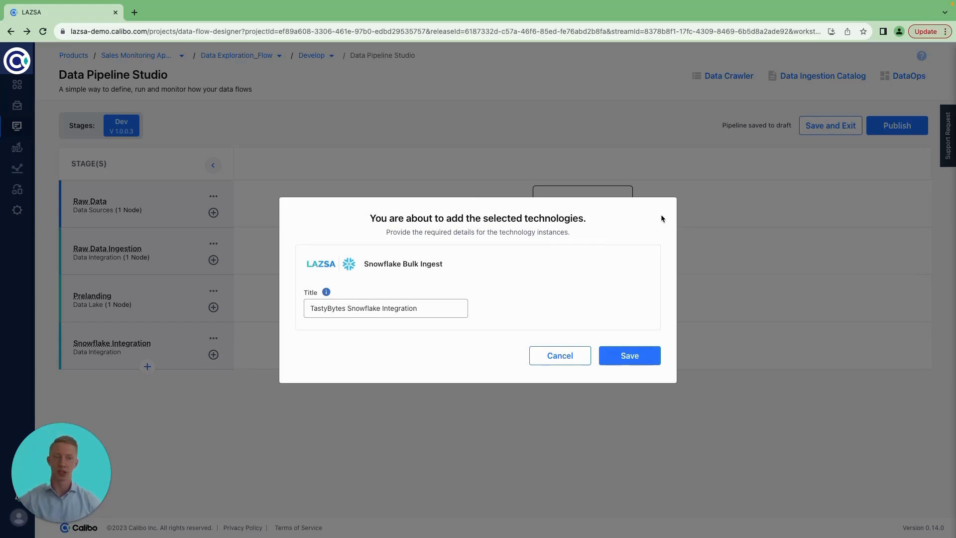
left_click(648, 360)
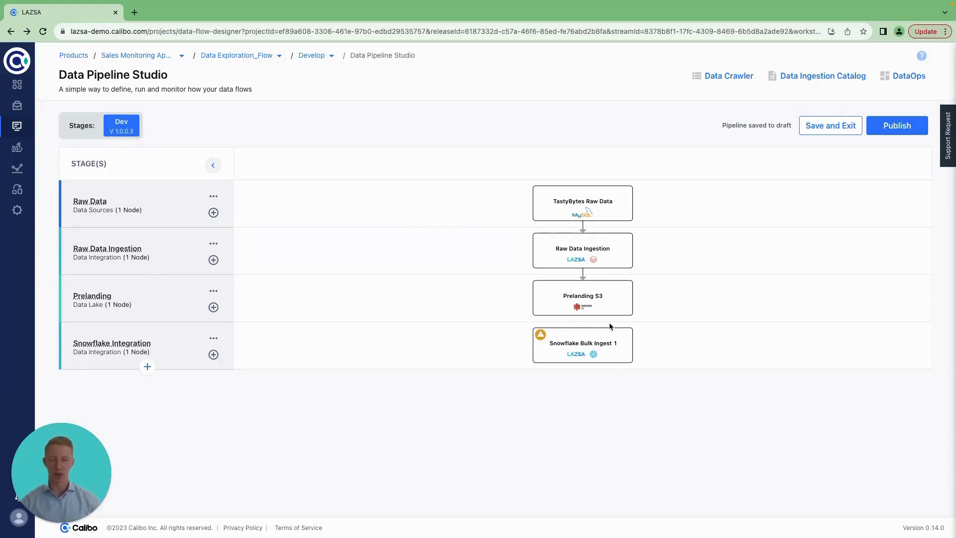
left_click(581, 341)
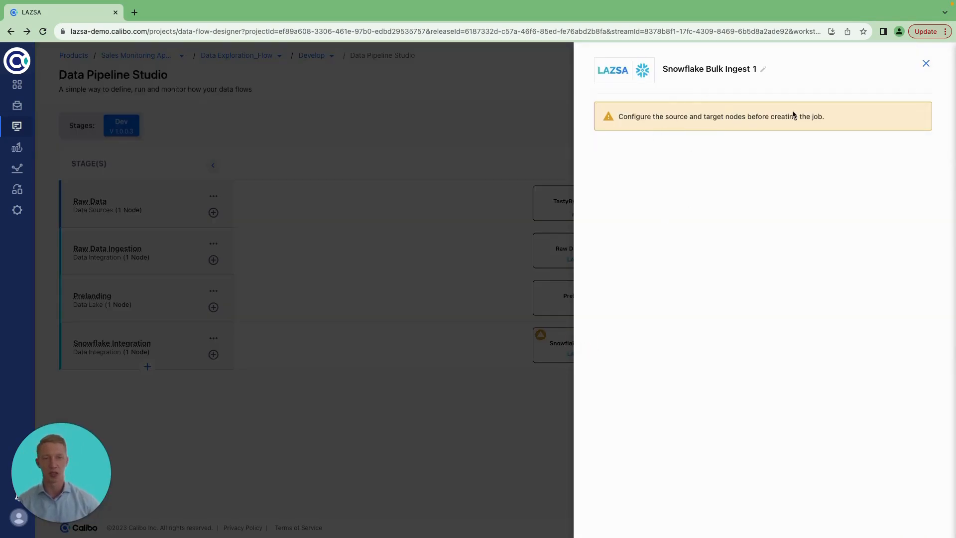
left_click(924, 65)
Add a stage of type Data Lake named "Snowflake Prelanding" below the Snowflake Integration stage
left_click(147, 367)
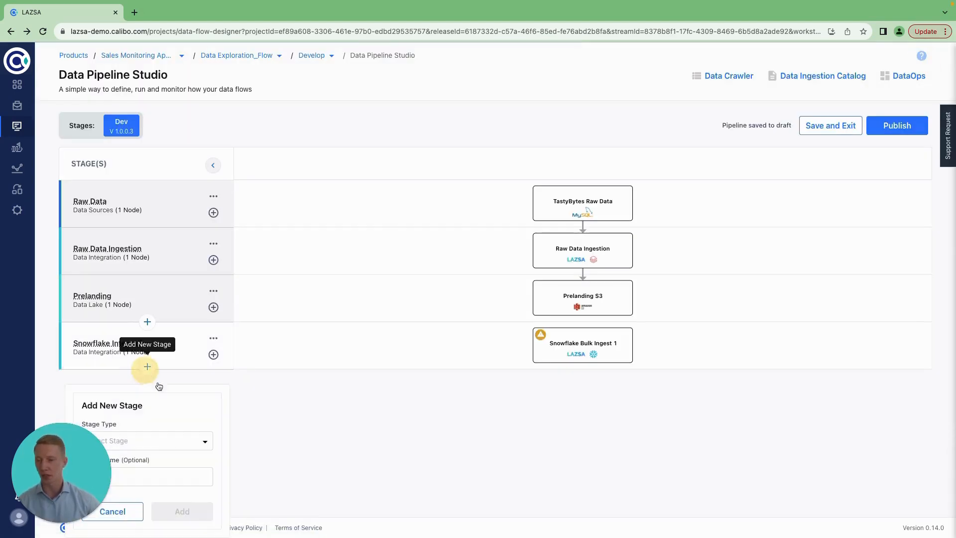
left_click(157, 441)
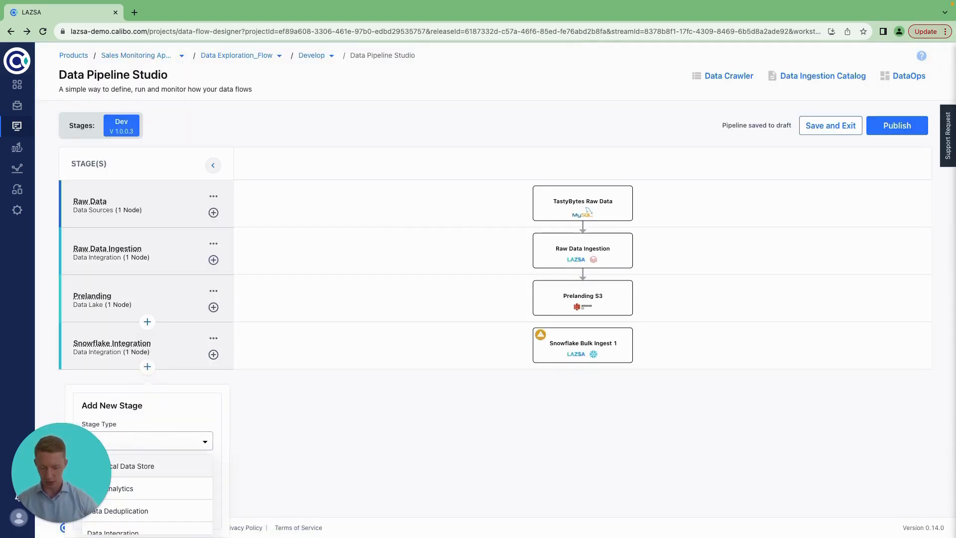
type("data lak")
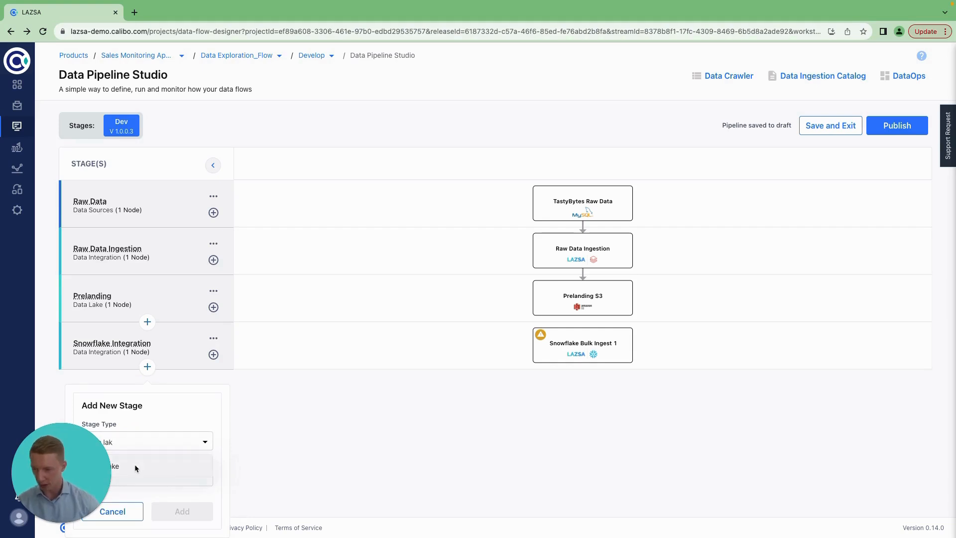
left_click(135, 466)
left_click(143, 477)
type("Snowfla")
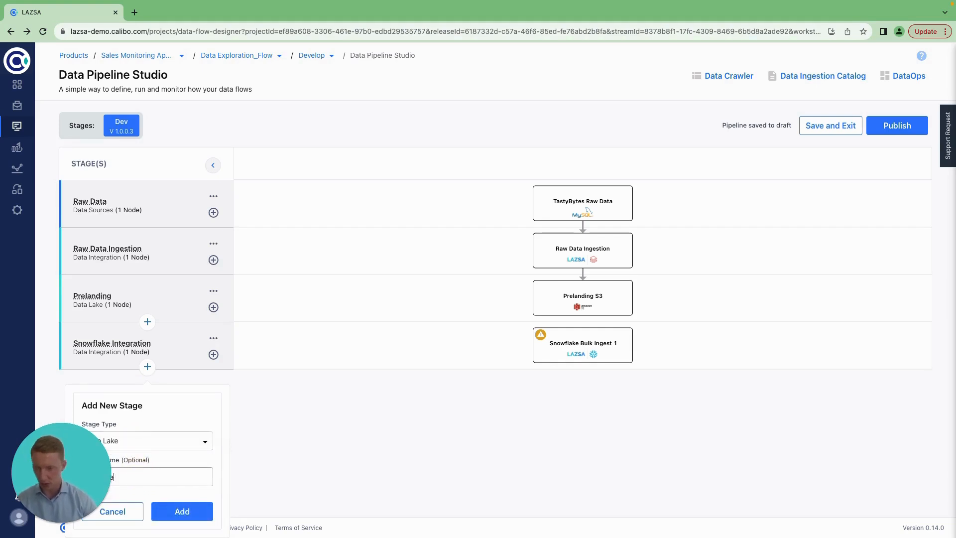
type("ke Prelanding")
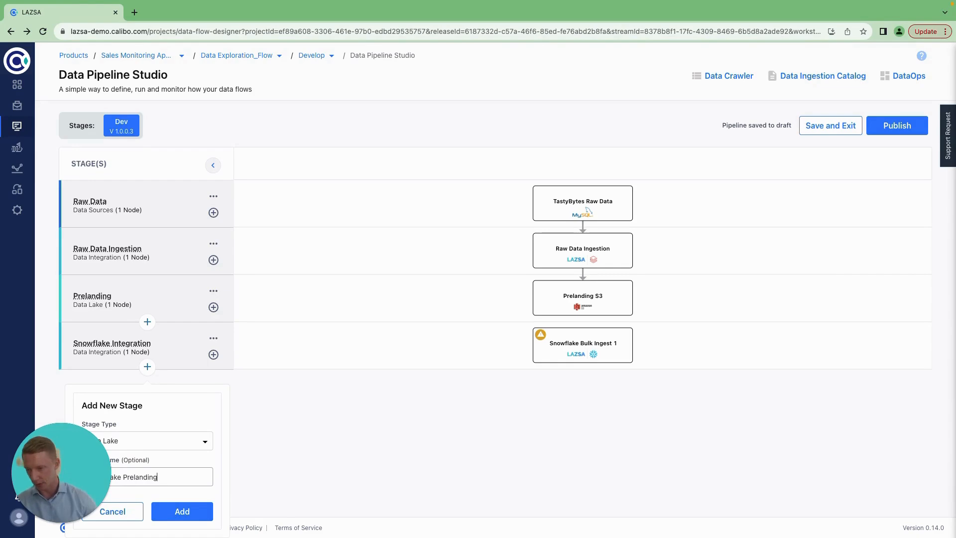
left_click(191, 511)
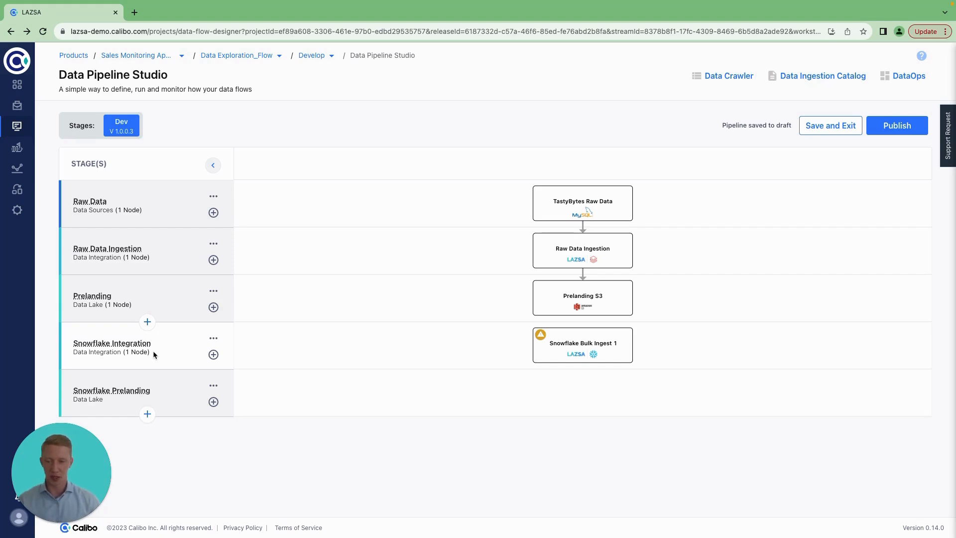
Add a Snowflake node to the Snowflake Prelanding stage and open its configuration
left_click(213, 401)
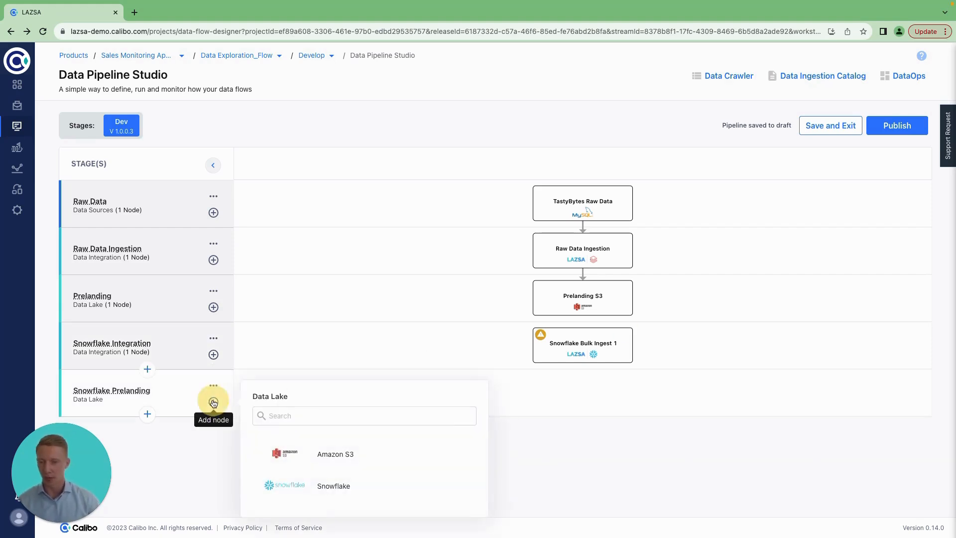
left_click(454, 484)
left_click(582, 396)
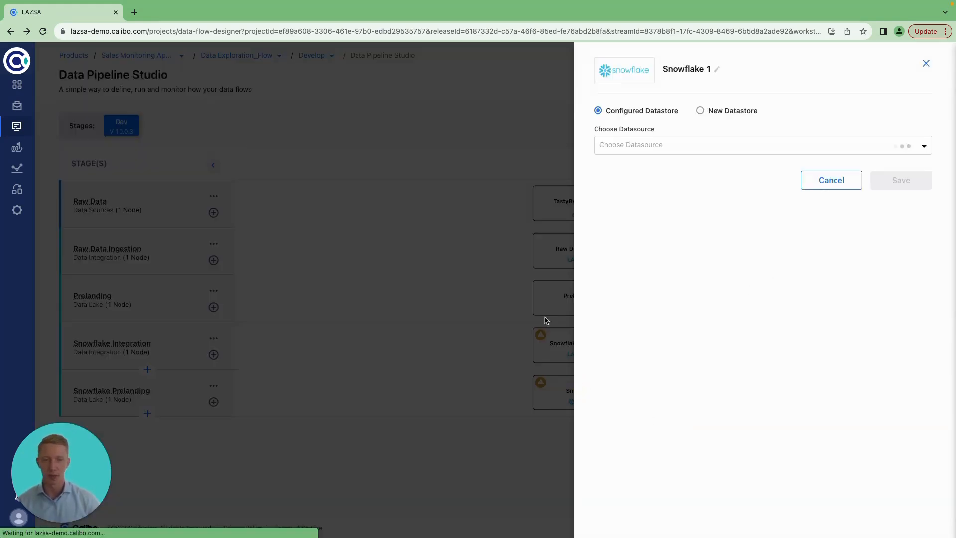
Configure the Snowflake node with datasource Tasty Bytes Snowflake, database FROSTBYTETASTYBYTE and schema LANDING_DATA, and save it
left_click(631, 145)
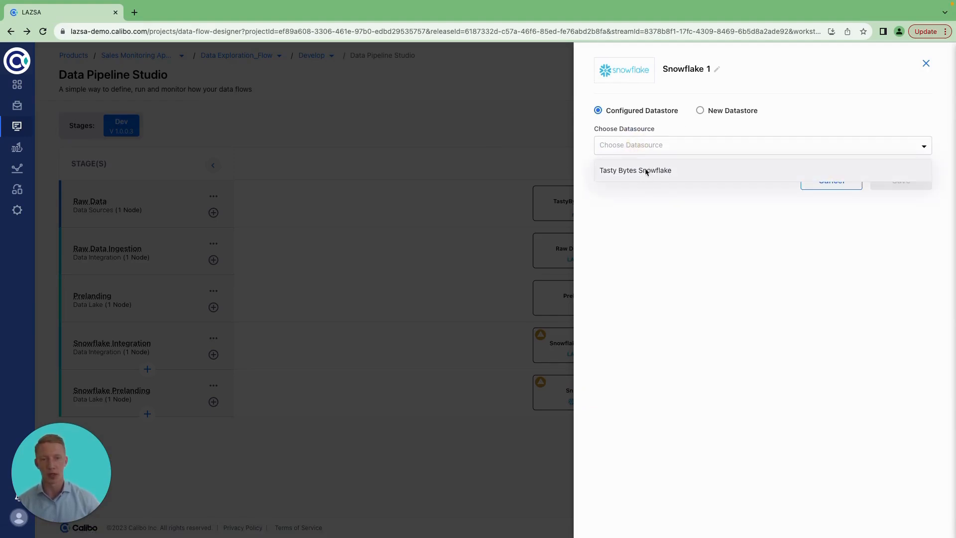
left_click(646, 171)
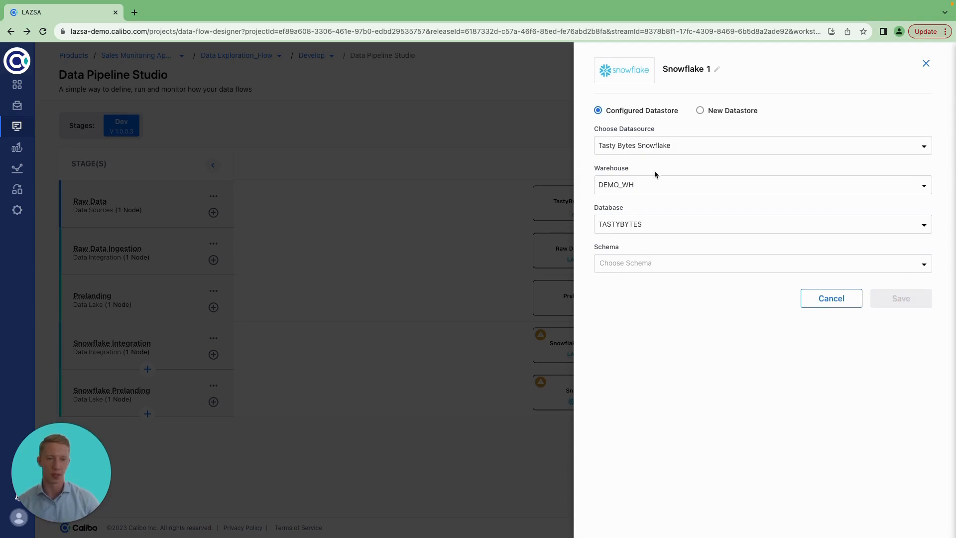
left_click(620, 224)
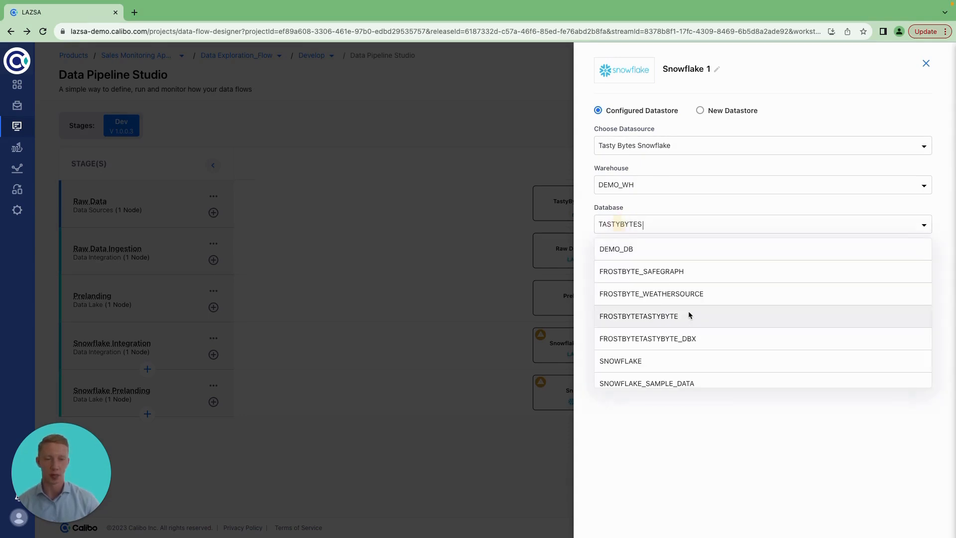
left_click(655, 316)
left_click(634, 262)
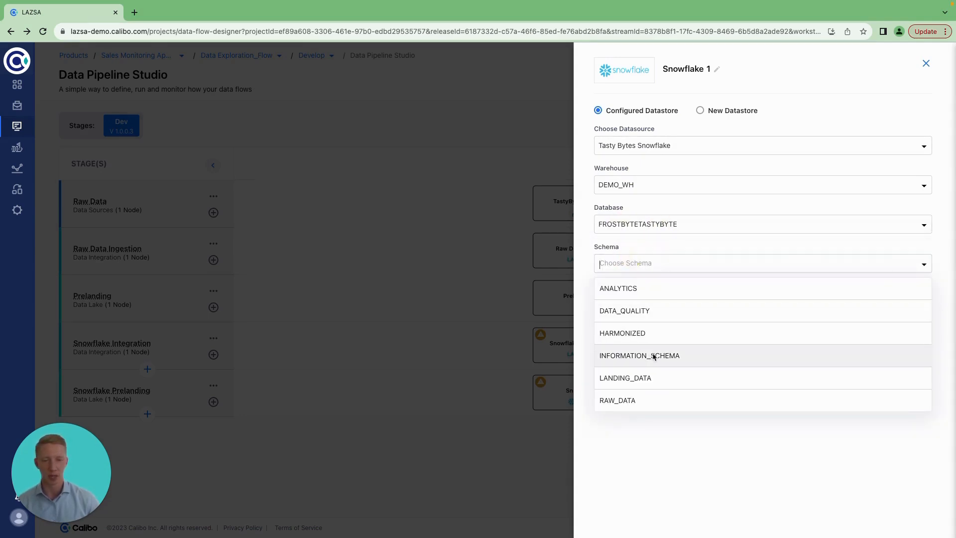
left_click(628, 378)
left_click(897, 299)
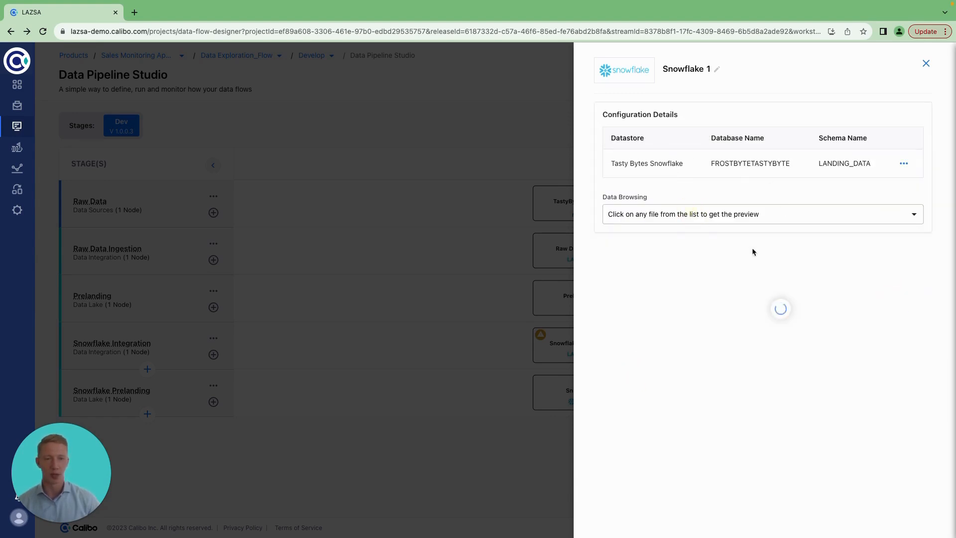
Browse the tables in the LANDING_DATA schema of the FROSTBYTETASTYBYTE database
left_click(913, 215)
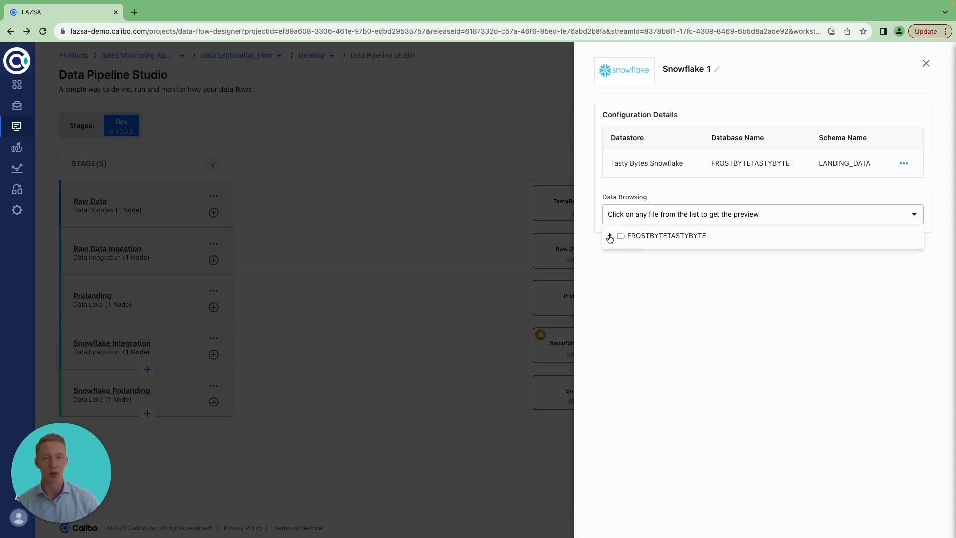
left_click(609, 236)
left_click(619, 251)
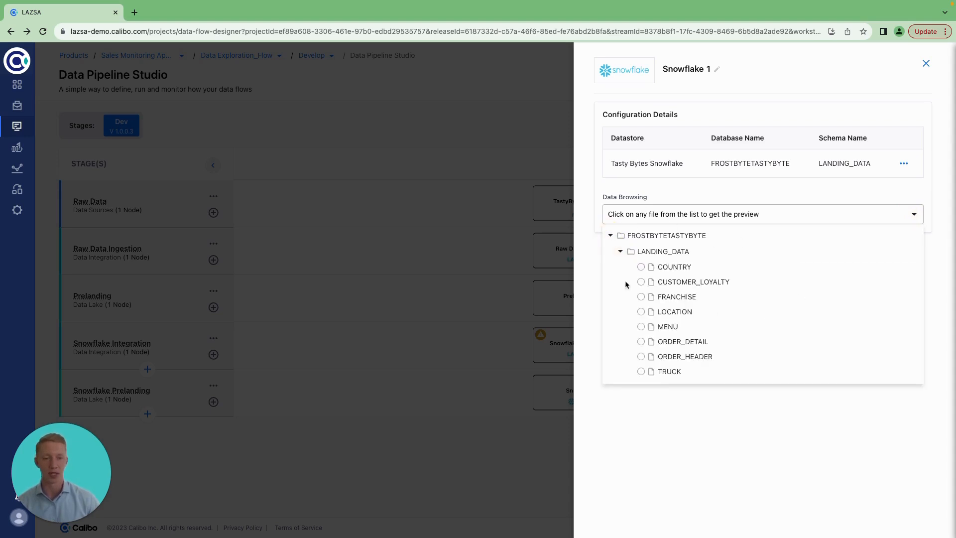
left_click(796, 503)
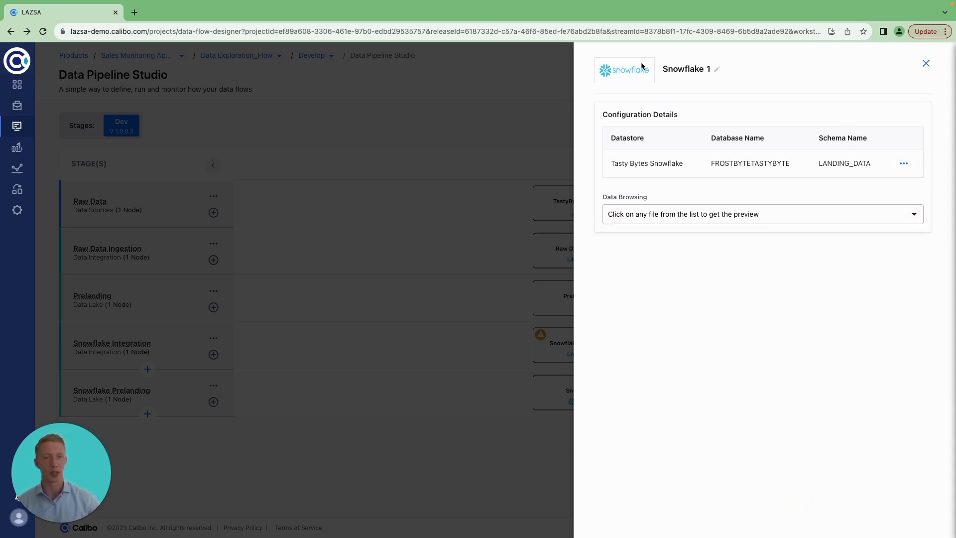
Rename the Snowflake 1 node as "Snowflake Prelanding" and close its configuration
left_click(717, 70)
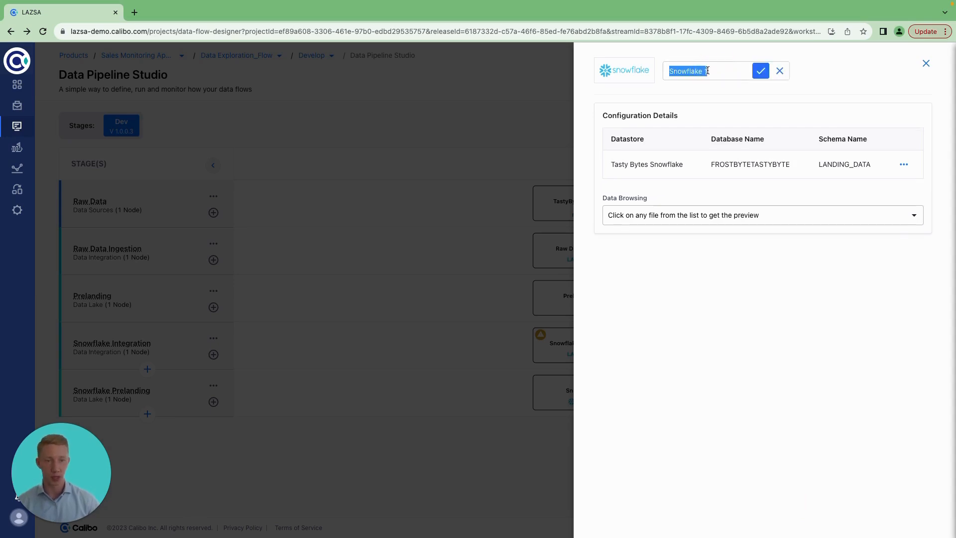
type("Snowflake Pre")
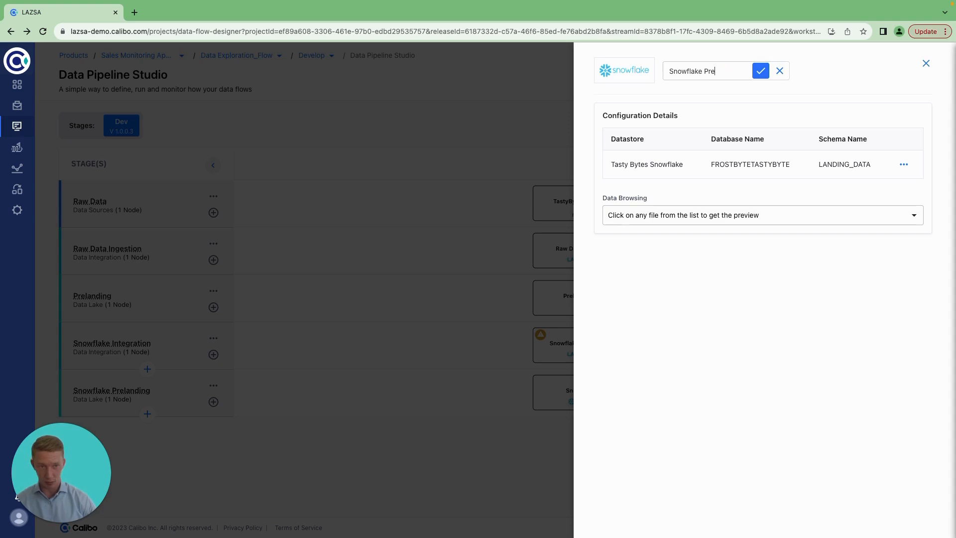
type("landing")
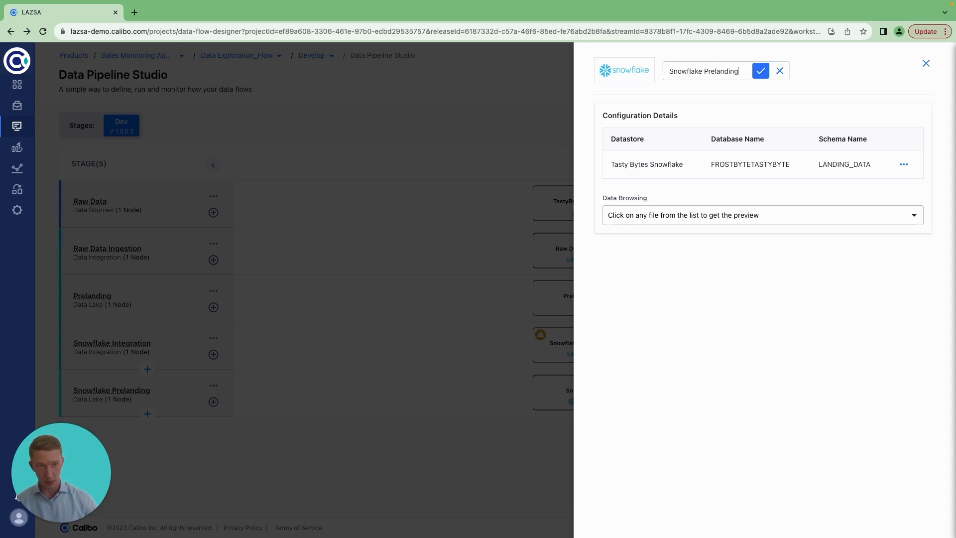
left_click(760, 71)
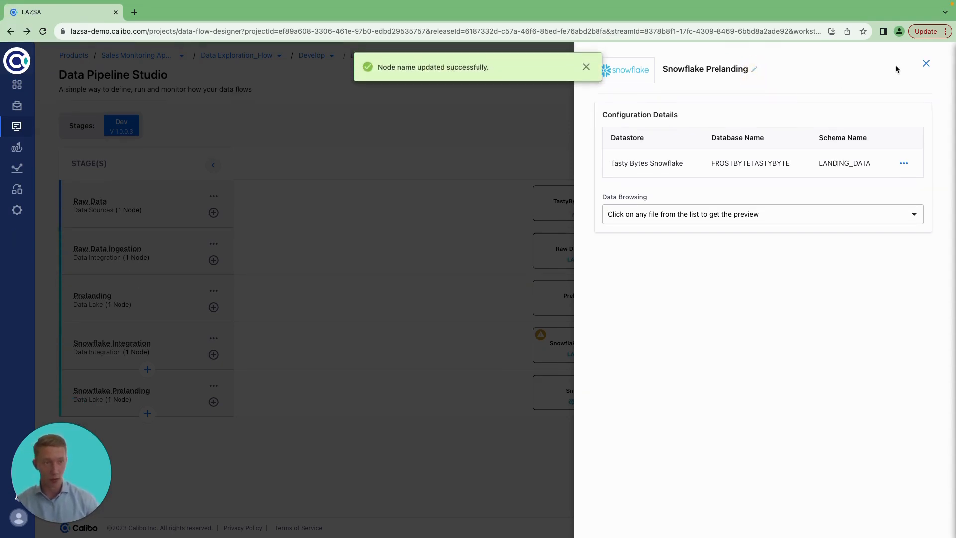
left_click(925, 64)
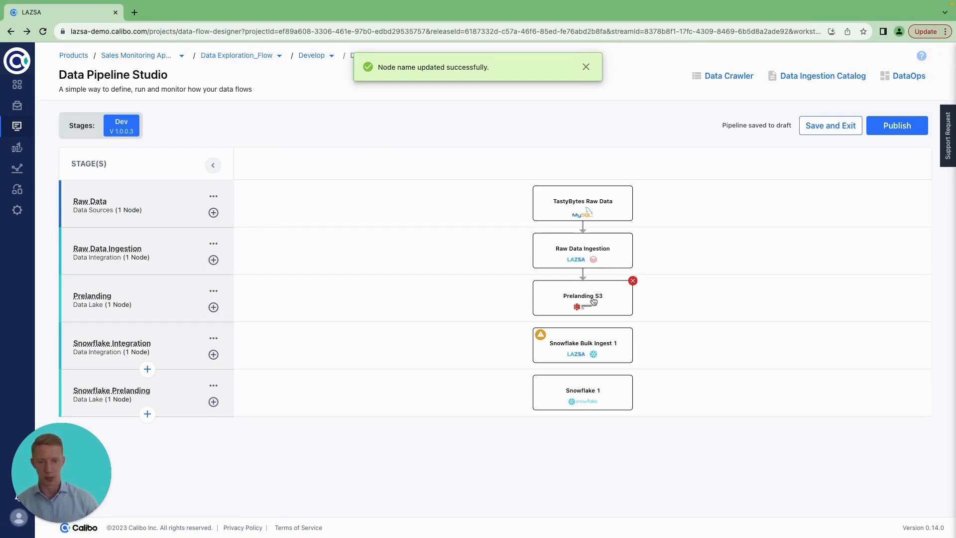
Start an integration job for the Snowflake Bulk Ingest 1 node, keeping the name "Snowflake Integration Job" and default node rerun attempts
left_click(584, 355)
left_click(583, 348)
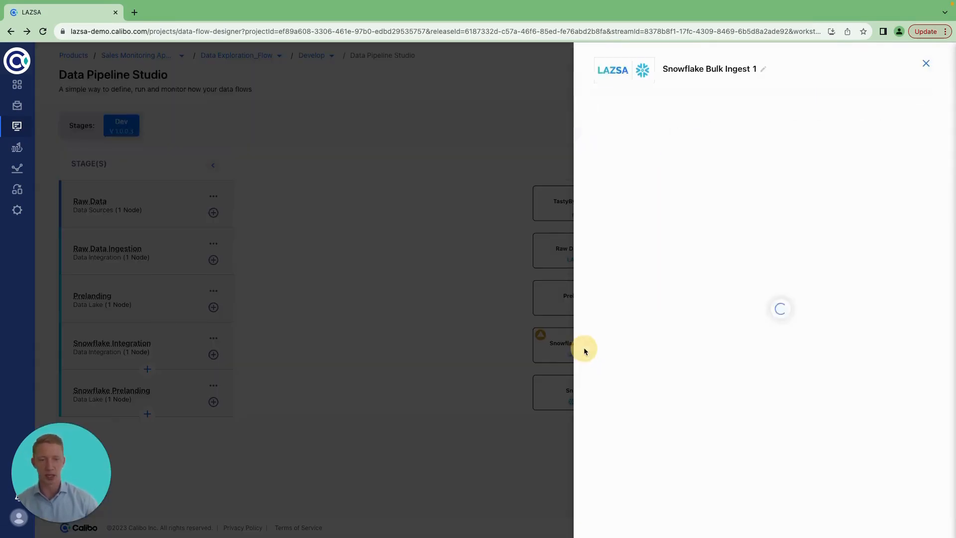
left_click(642, 145)
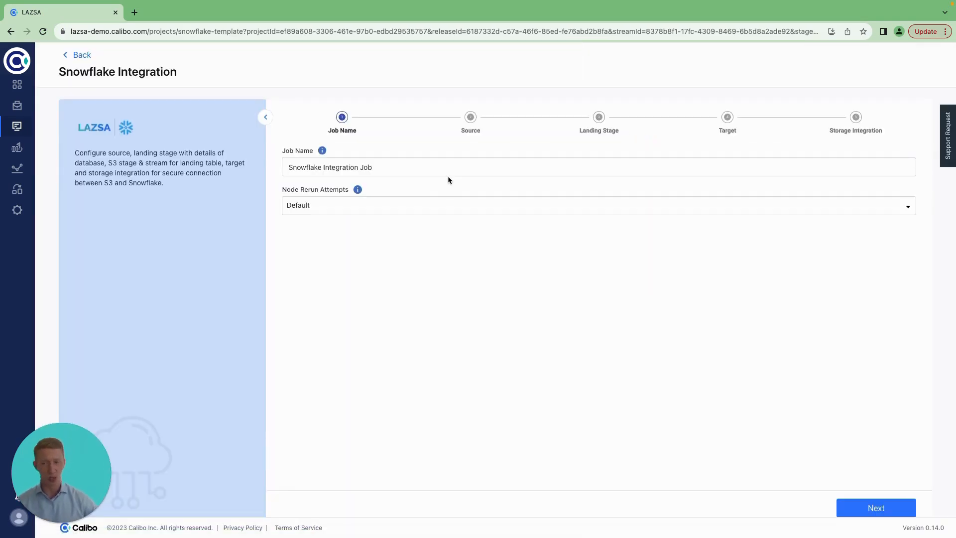
left_click(870, 508)
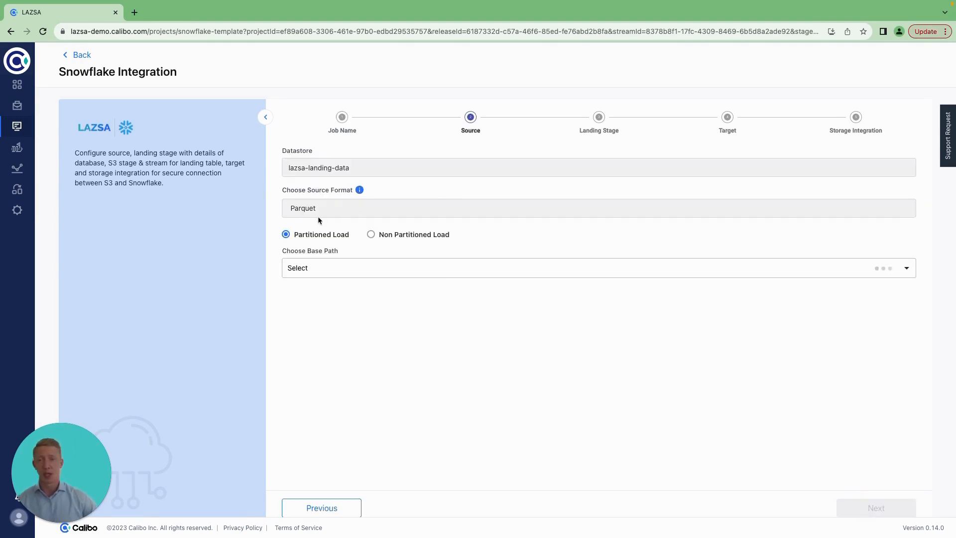
Set the job's source to a non partitioned load with the menu folder in FrostByteTastybyte as base path, and continue to the landing stage
left_click(398, 236)
left_click(344, 268)
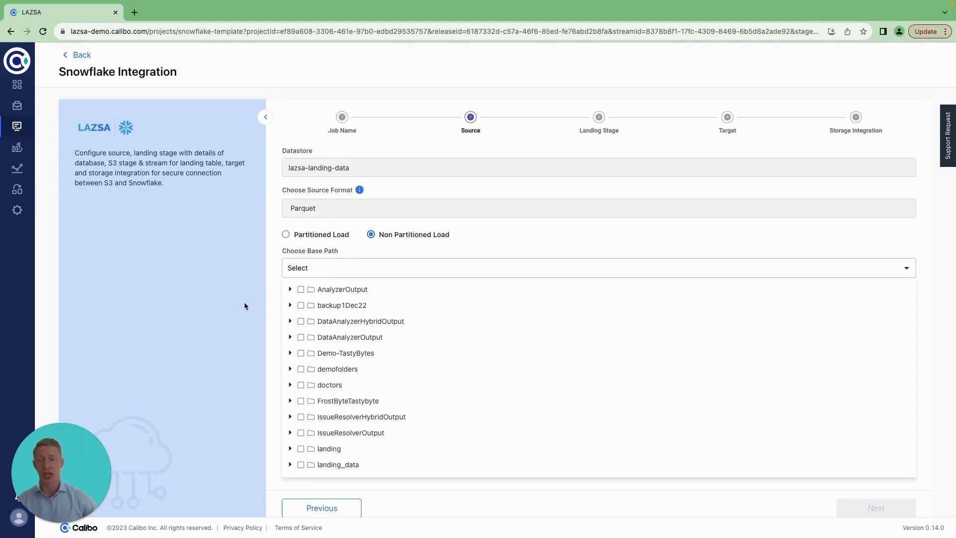
left_click(290, 401)
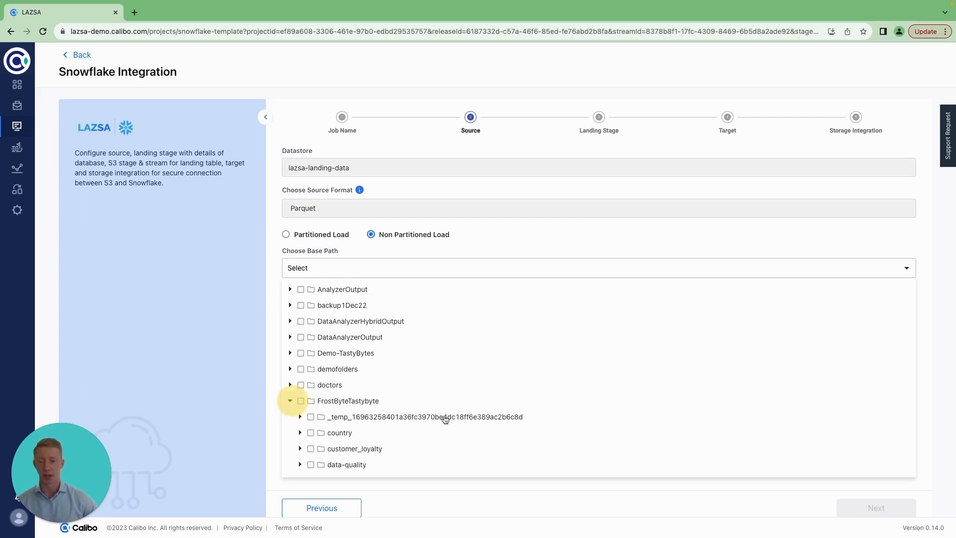
scroll(410, 412, "down", 3)
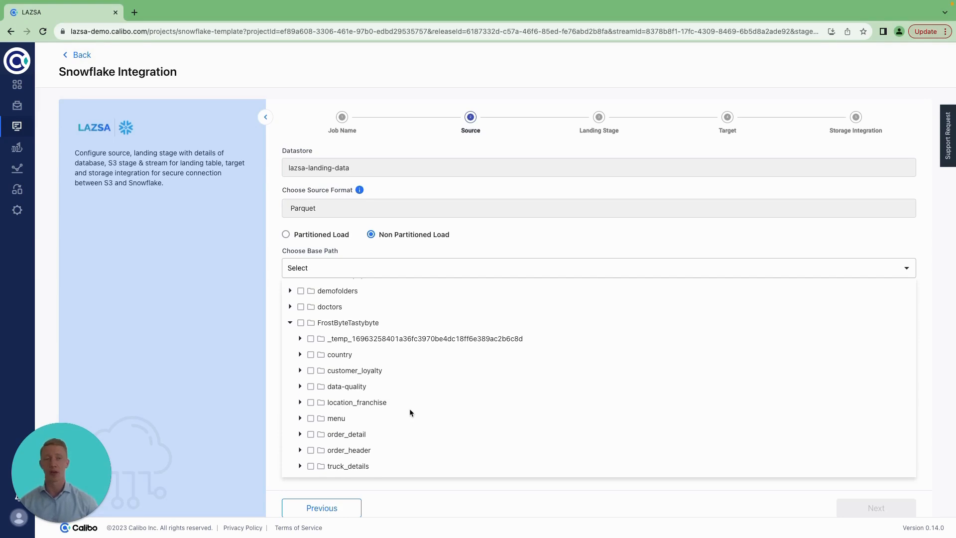
left_click(311, 419)
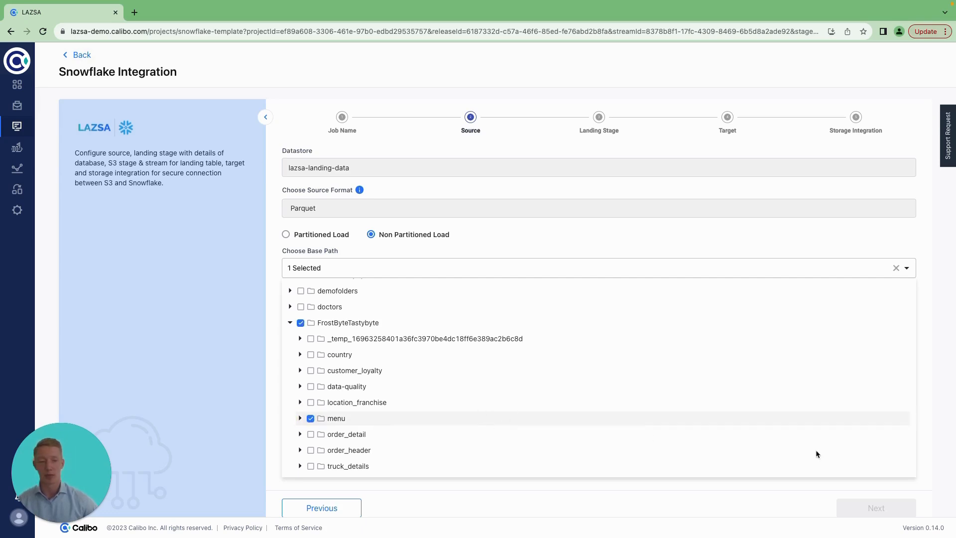
left_click(712, 489)
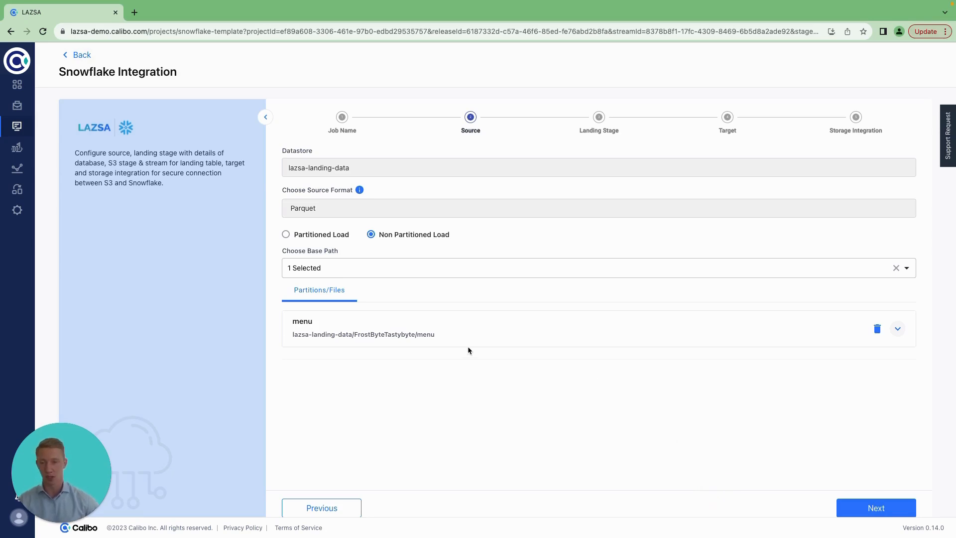
left_click(876, 508)
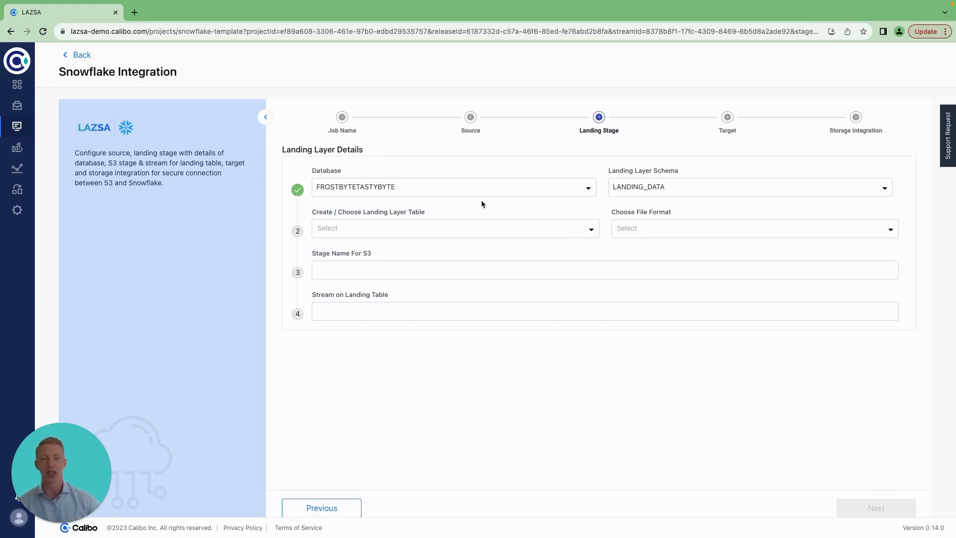
Set the landing stage to the FROSTBYTETASTYBYTE database with the MENU table and Parquet file format, and continue to the target
left_click(374, 188)
left_click(376, 281)
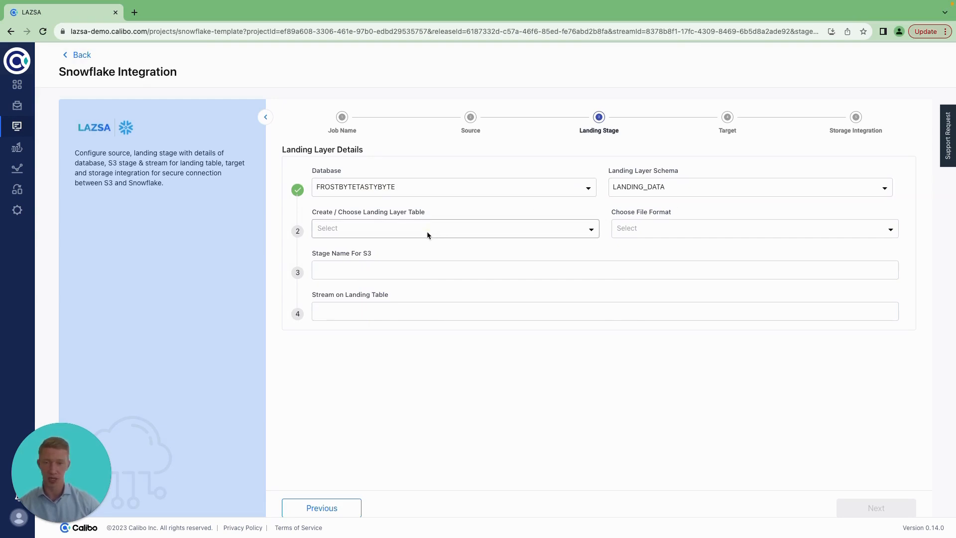
left_click(470, 233)
left_click(342, 344)
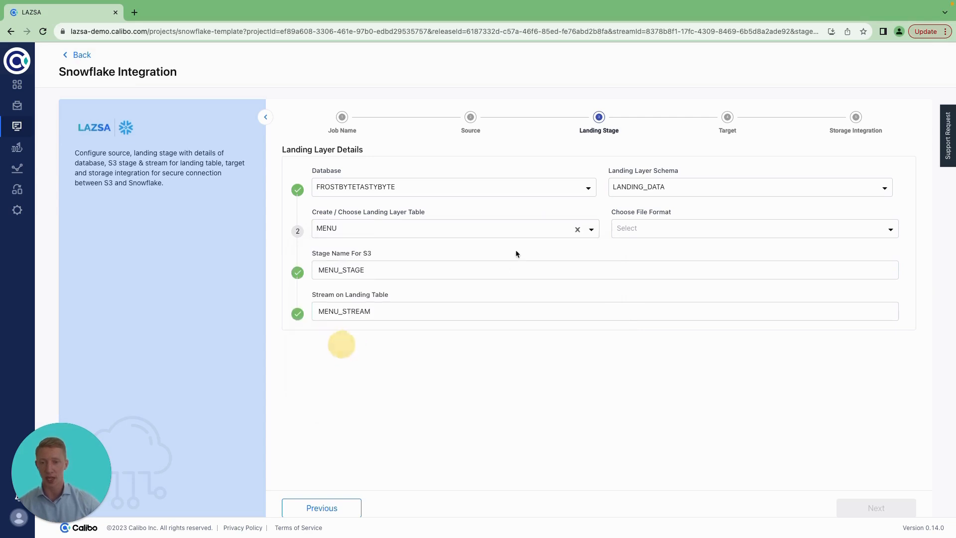
left_click(640, 228)
left_click(634, 252)
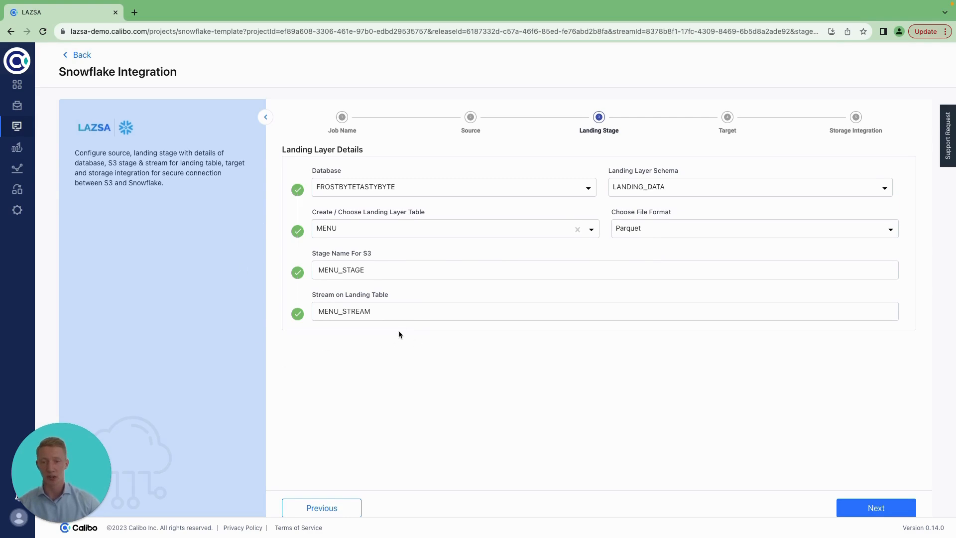
left_click(874, 507)
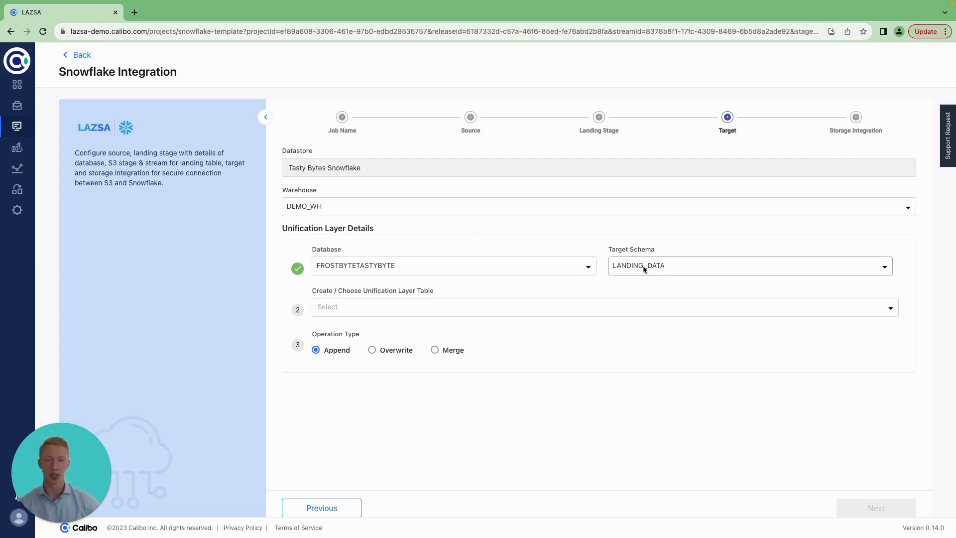
Set the target table to MENU with the Append operation, choose DIS_S3_INTEGRATION as storage integration, and complete the job
left_click(378, 306)
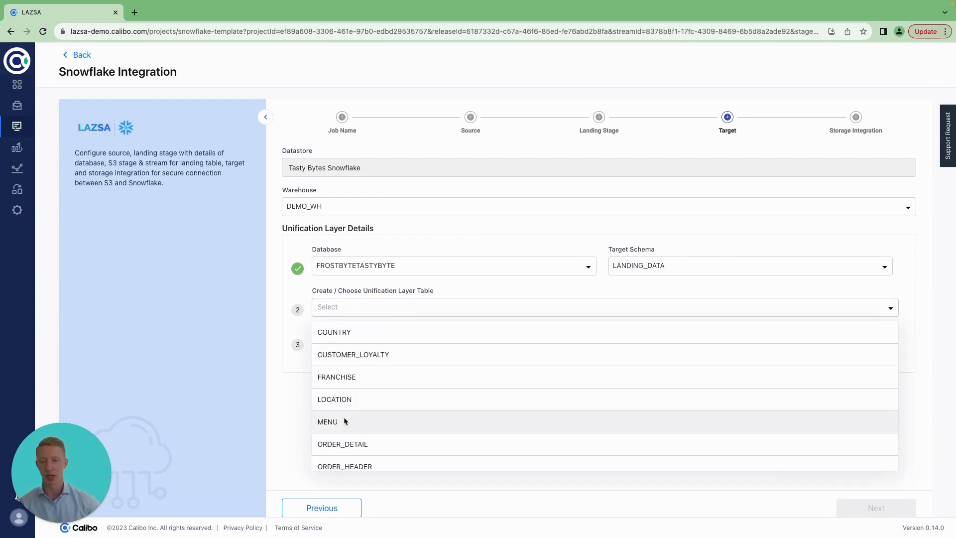
left_click(341, 421)
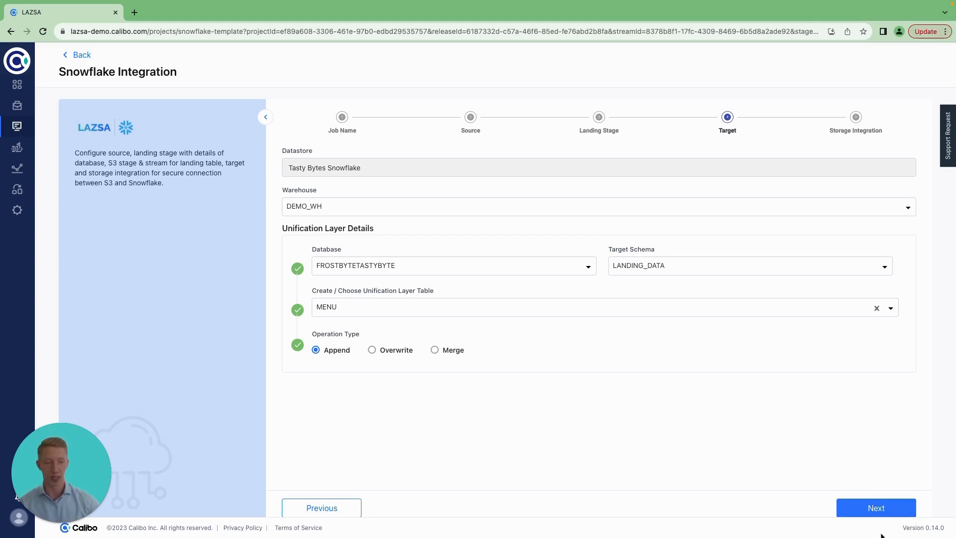
left_click(874, 508)
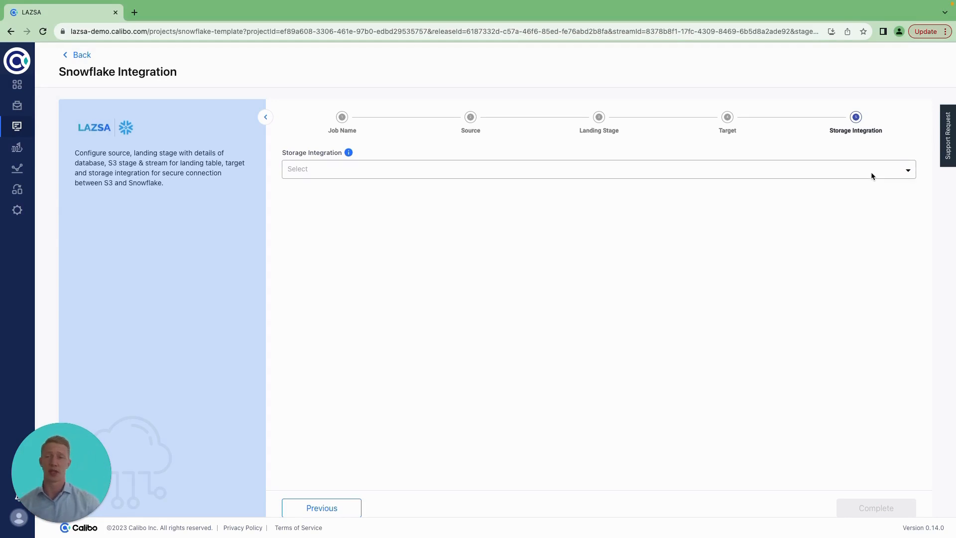
left_click(907, 169)
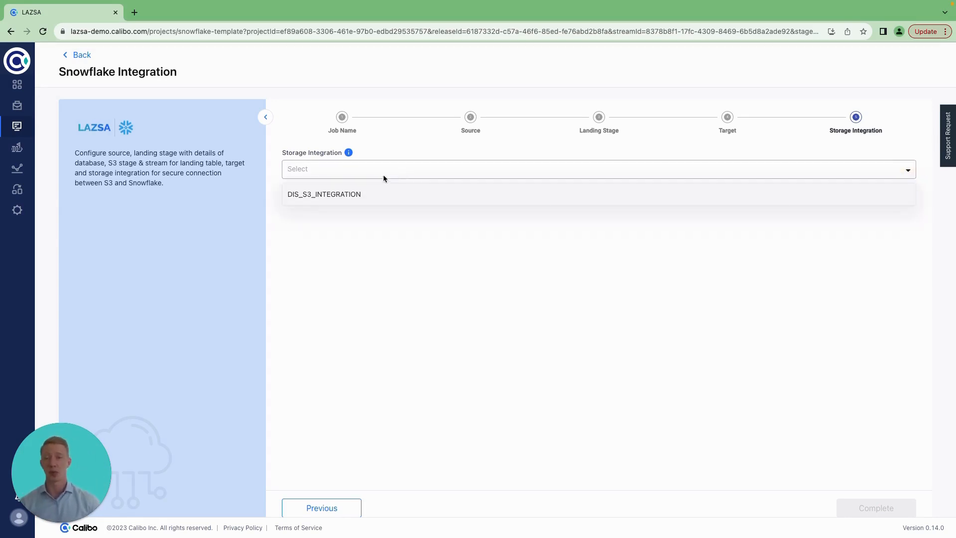
left_click(361, 192)
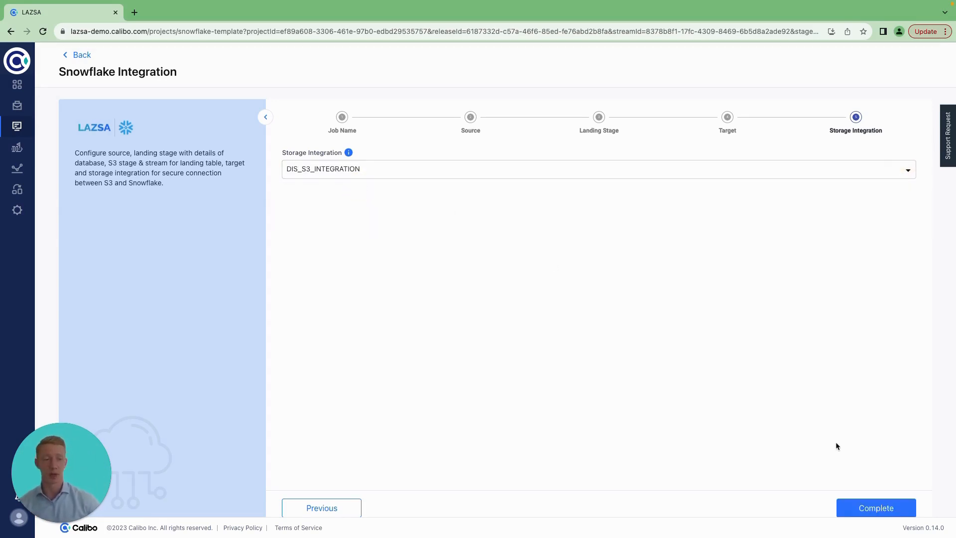
left_click(878, 506)
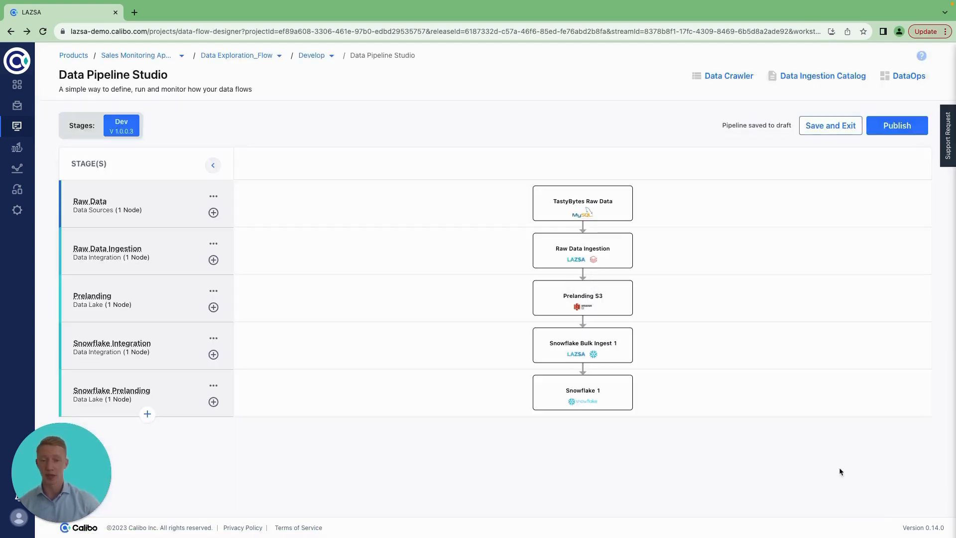
Rename the Snowflake Bulk Ingest 1 node as "Snowflake Integration" and close its configuration
left_click(583, 342)
left_click(763, 69)
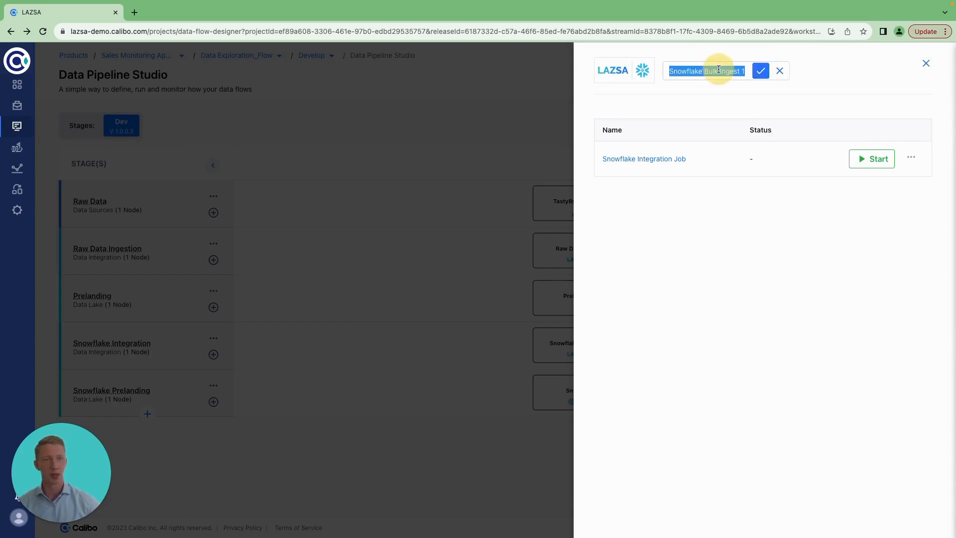
type("Snowflake In")
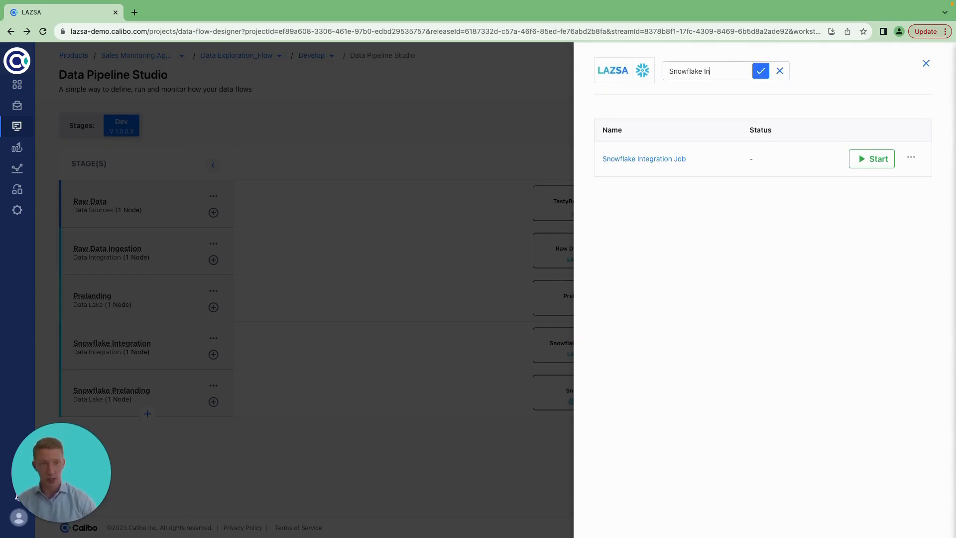
type("tegration")
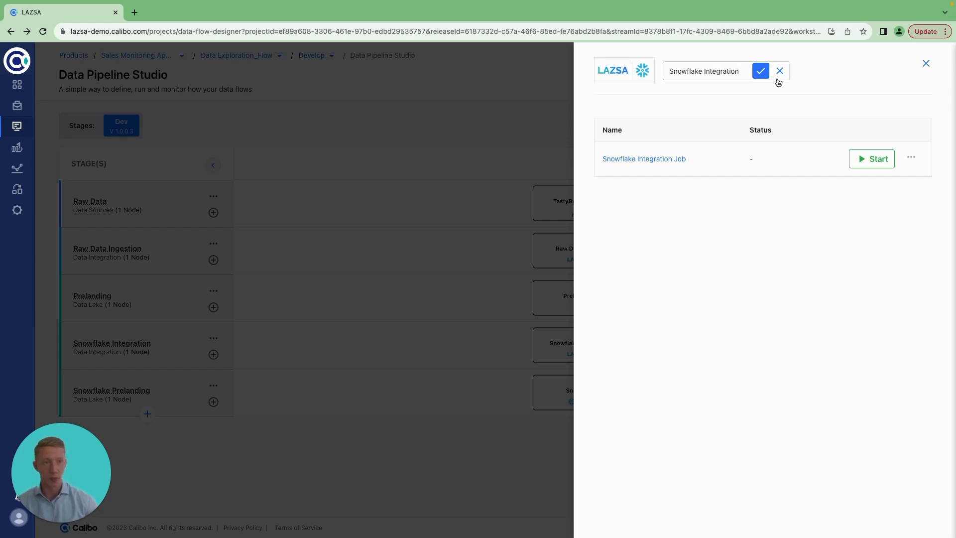
left_click(762, 74)
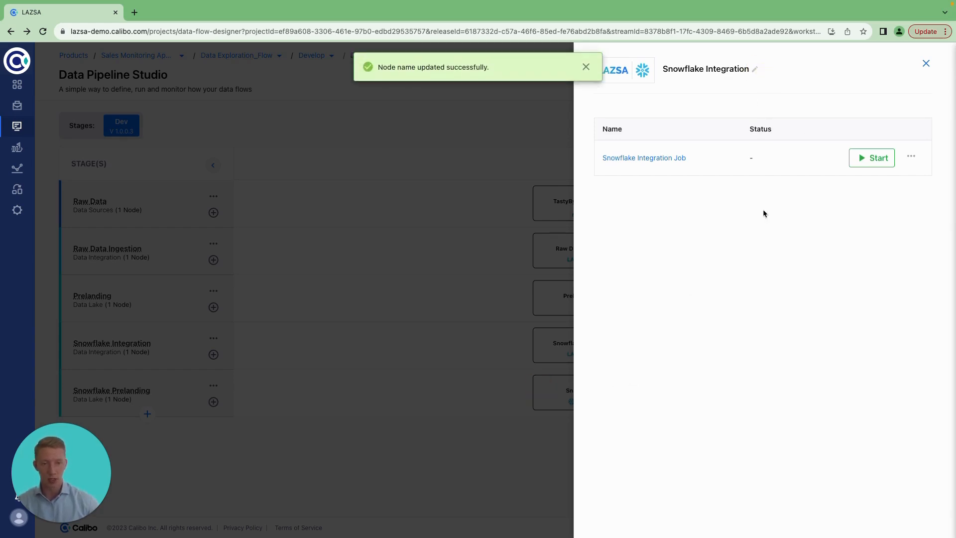
left_click(925, 63)
Rename the Snowflake 1 node as "Snowflake Landing" and publish the pipeline
left_click(597, 390)
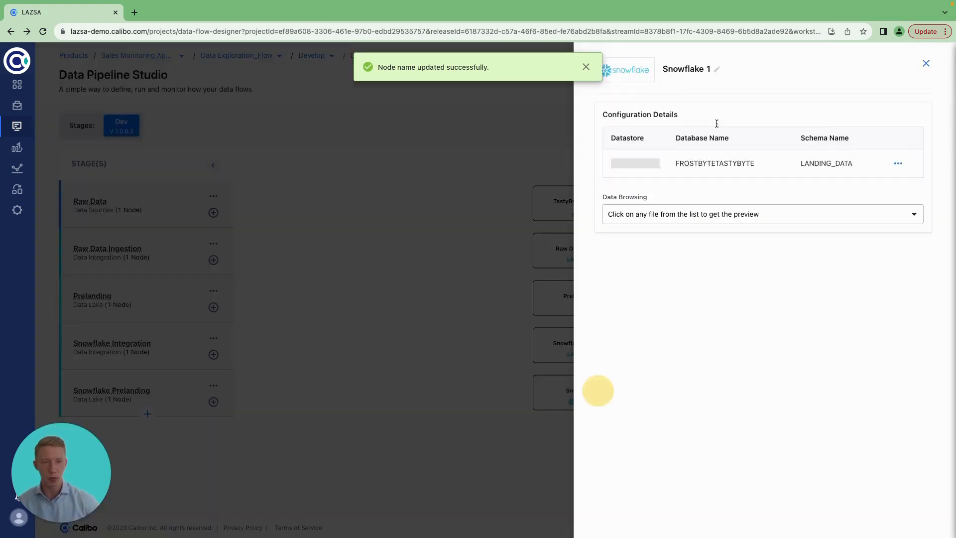
left_click(718, 69)
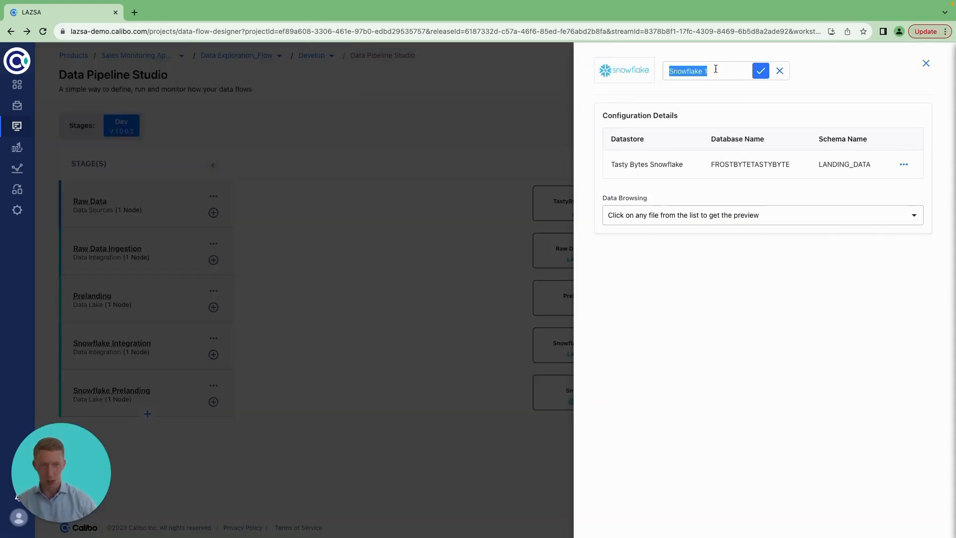
type("Sw")
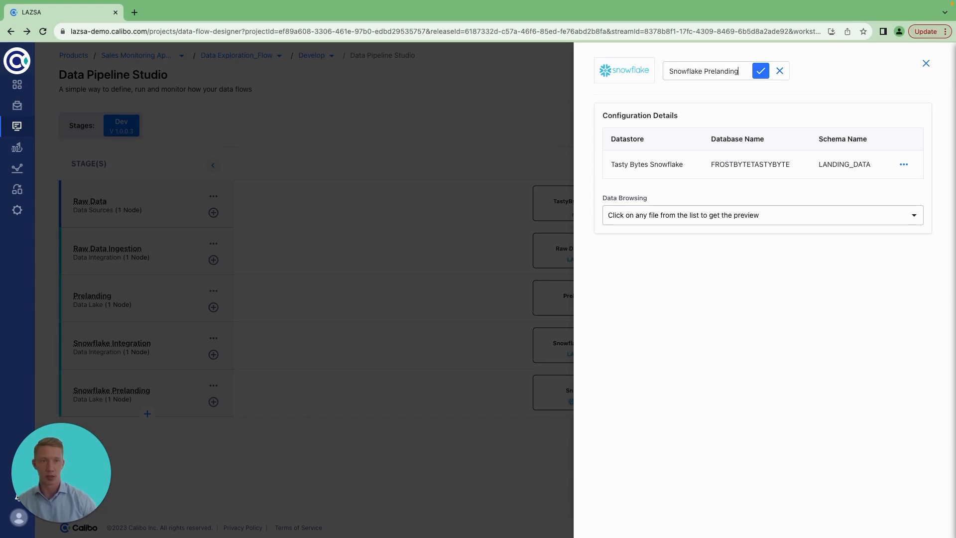
double_click(720, 71)
type("Lan")
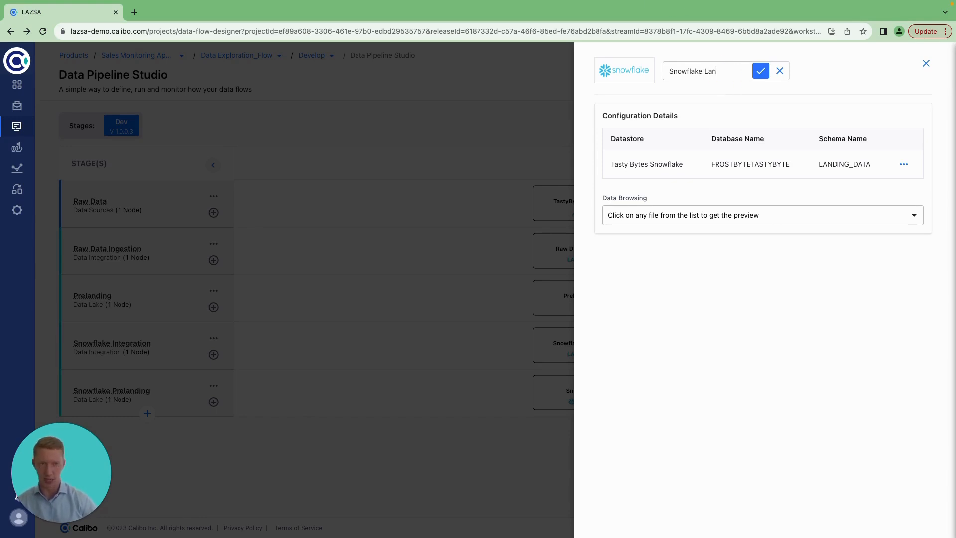
left_click(760, 70)
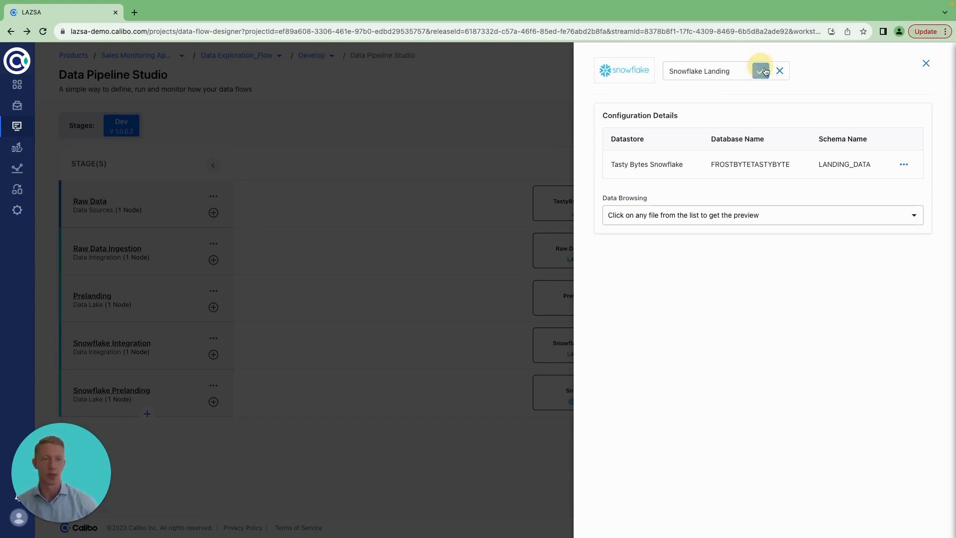
left_click(926, 64)
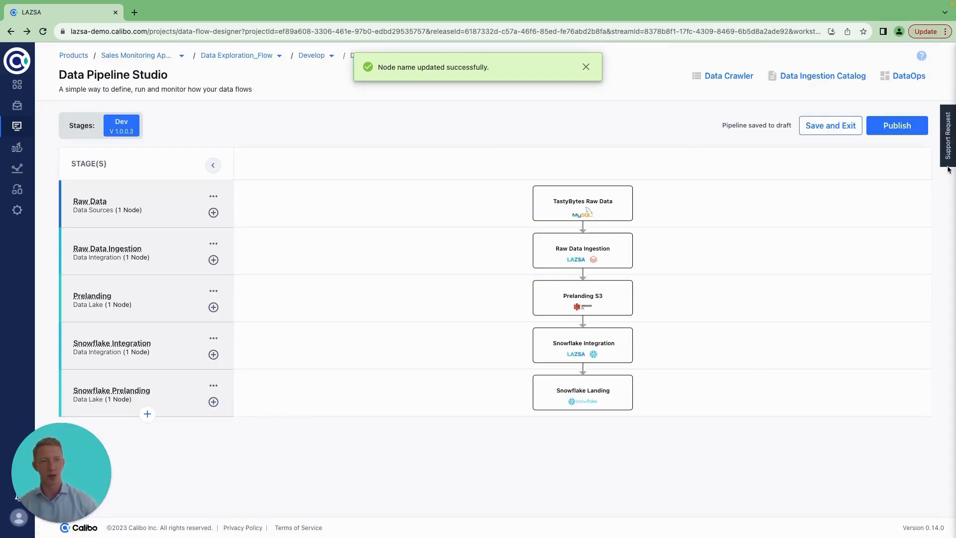
left_click(896, 127)
left_click(504, 314)
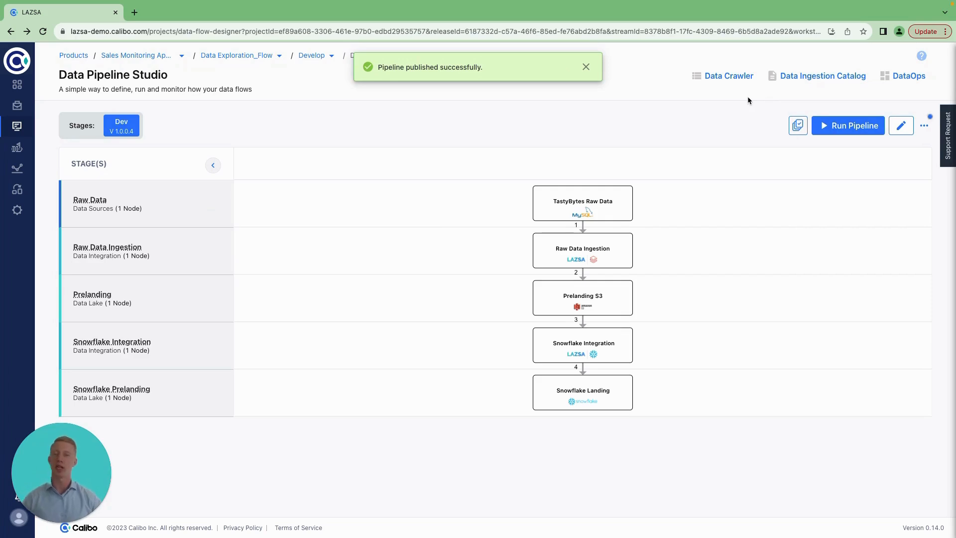
Open the Quick Bytes product from the Tasty Bytes digital portfolio
mouse_move(17, 126)
left_click(67, 105)
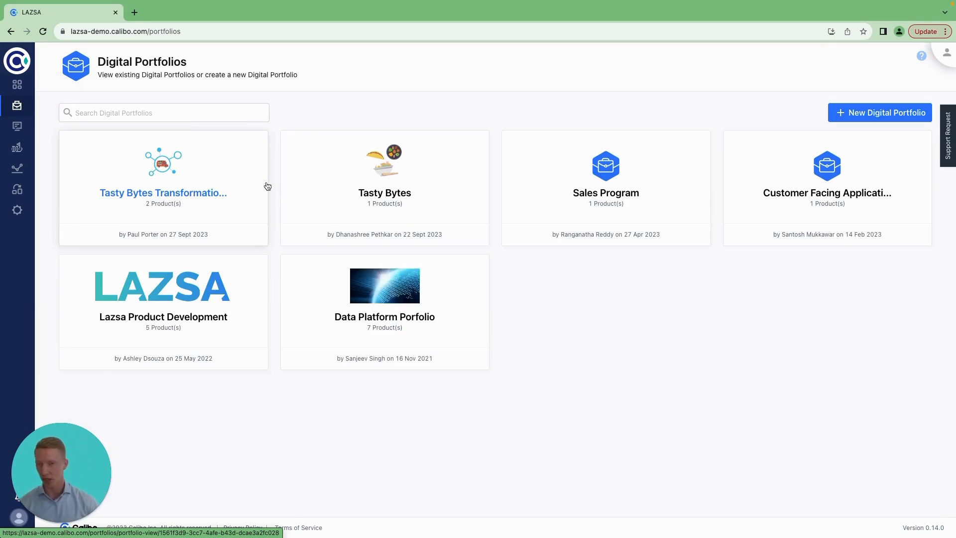
left_click(389, 194)
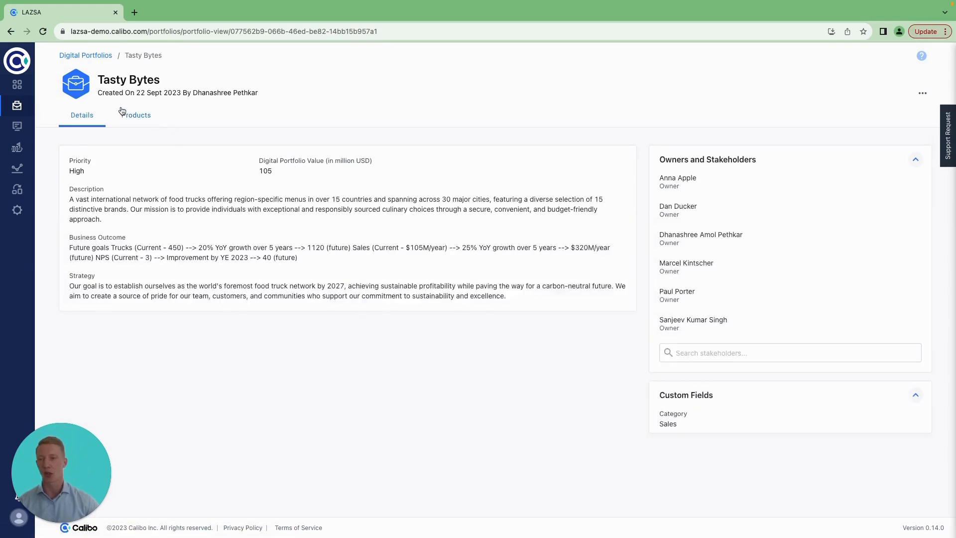
left_click(122, 110)
left_click(175, 225)
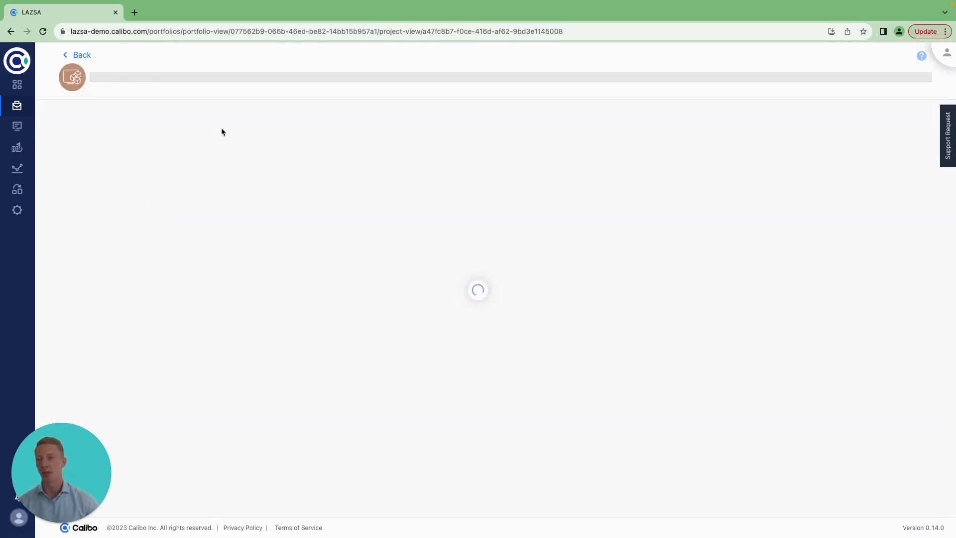
Open the data pipeline of the data exploration feature in FrostyByte - 1-TSB and review its stages down to the Unification Lake
left_click(198, 108)
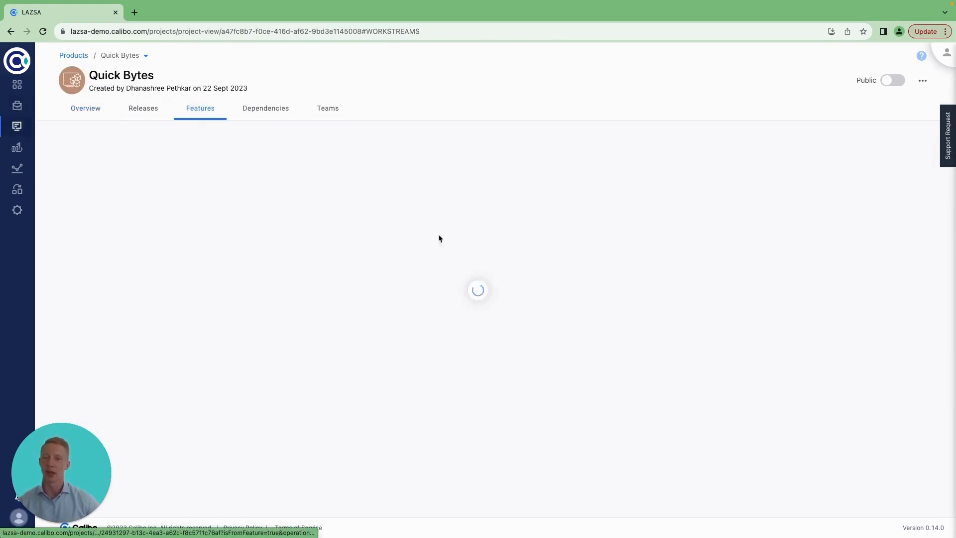
left_click(455, 214)
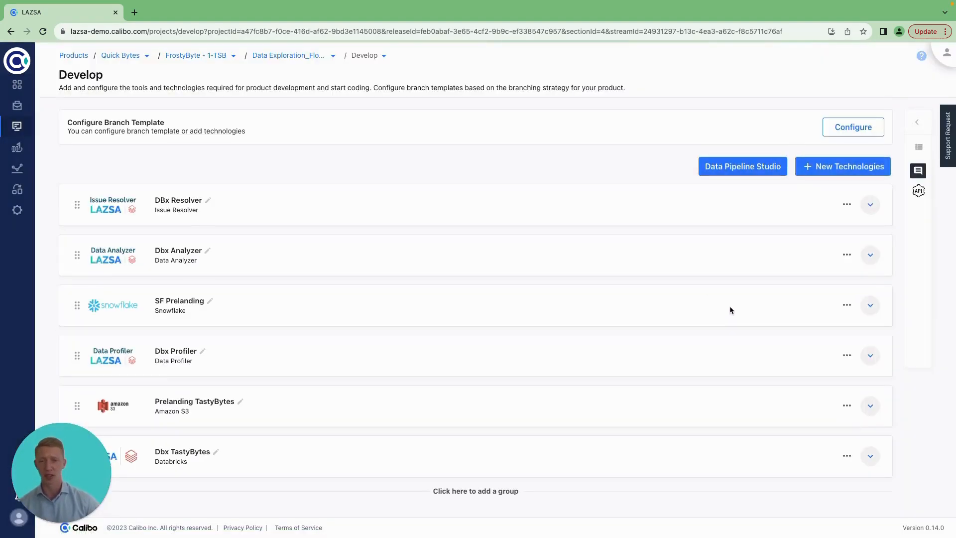
left_click(737, 164)
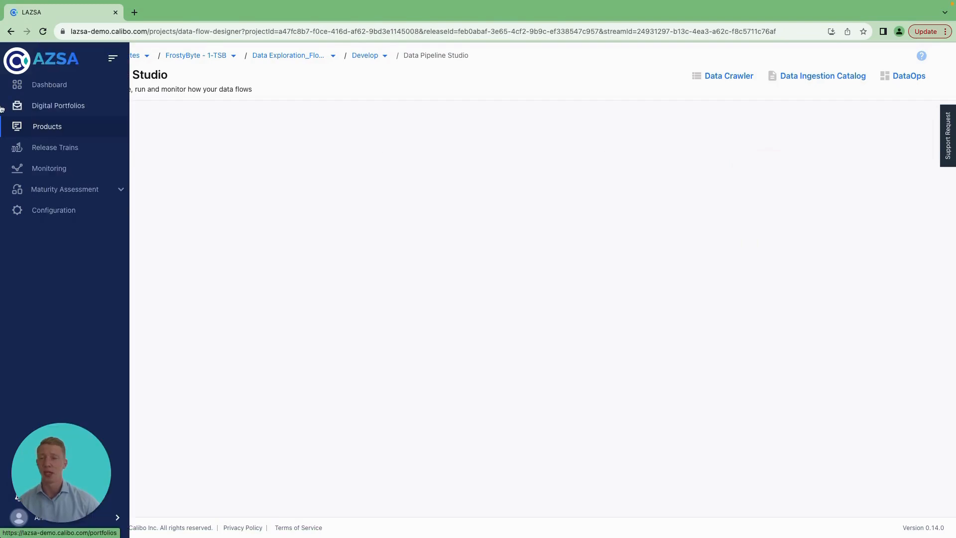
scroll(165, 254, "down", 10)
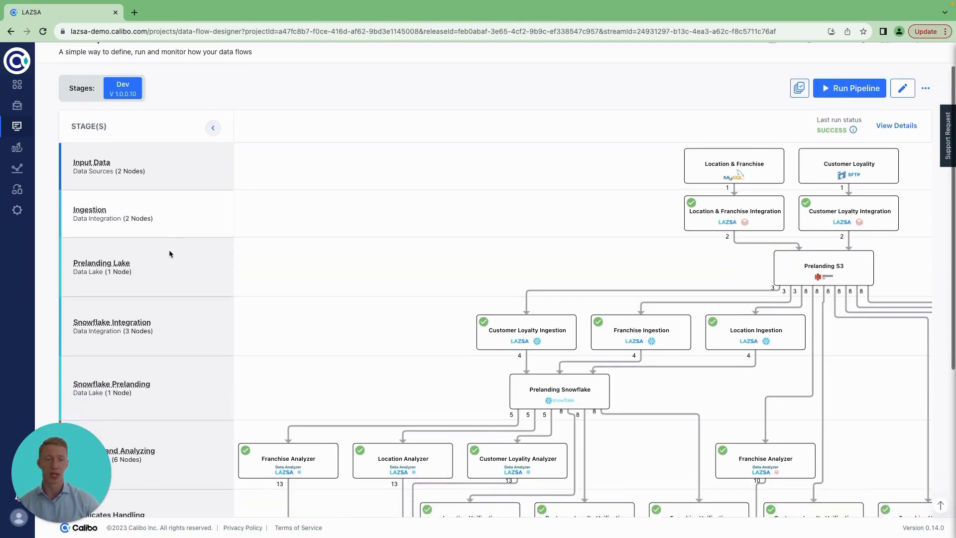
scroll(169, 249, "down", 1)
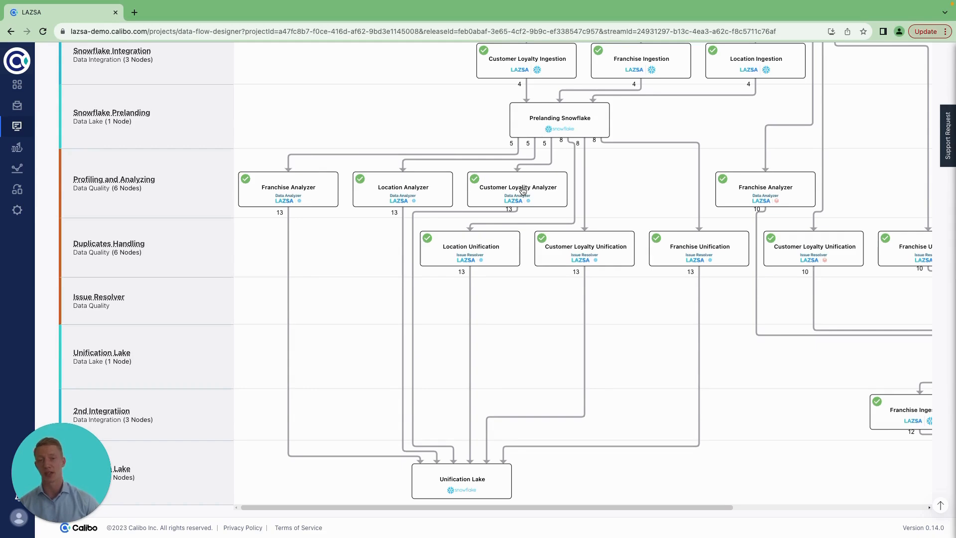
Review the source table and column constraints of the Customer Loyality Analyzer's Snowflake Analyzer Job, and return to the pipeline
left_click(491, 188)
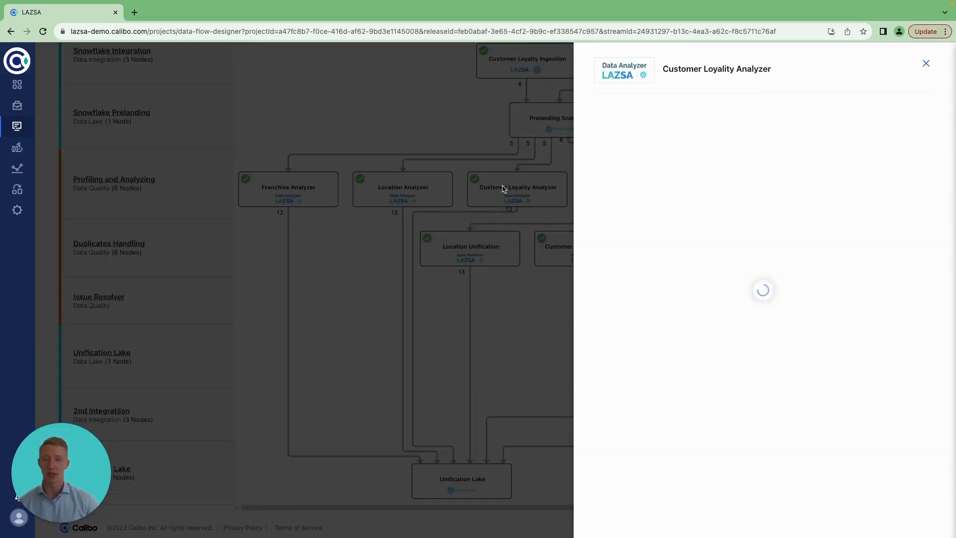
left_click(653, 183)
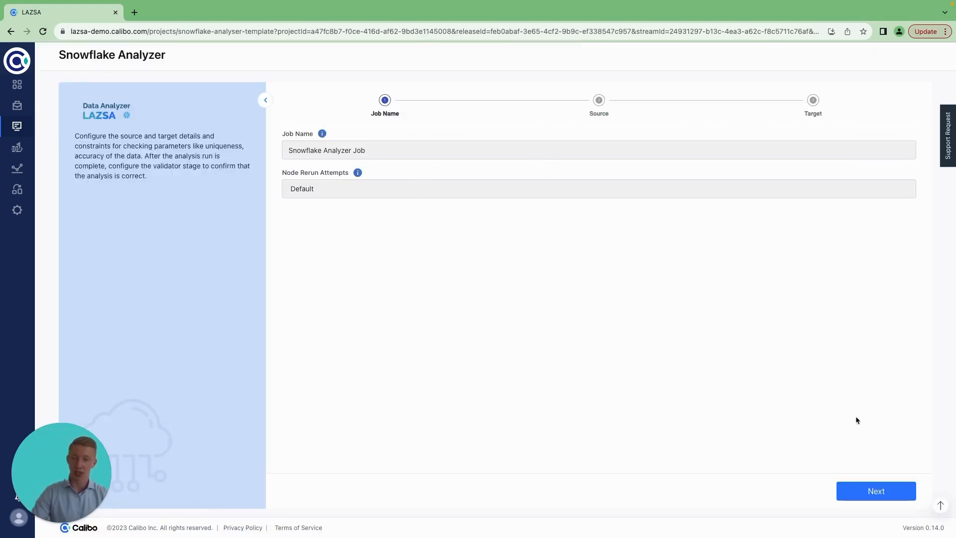
left_click(875, 490)
scroll(476, 354, "down", 3)
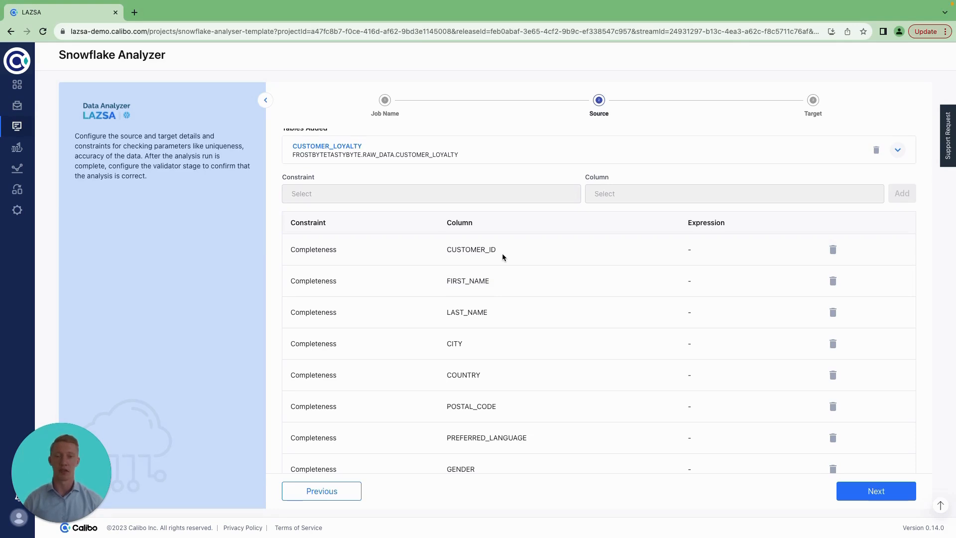
scroll(502, 253, "down", 3)
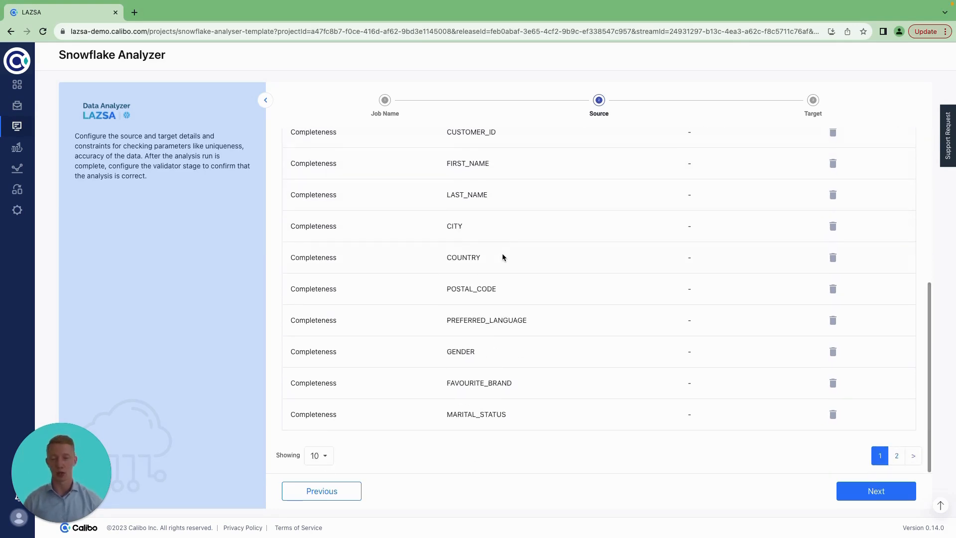
scroll(502, 253, "up", 4)
scroll(502, 257, "up", 2)
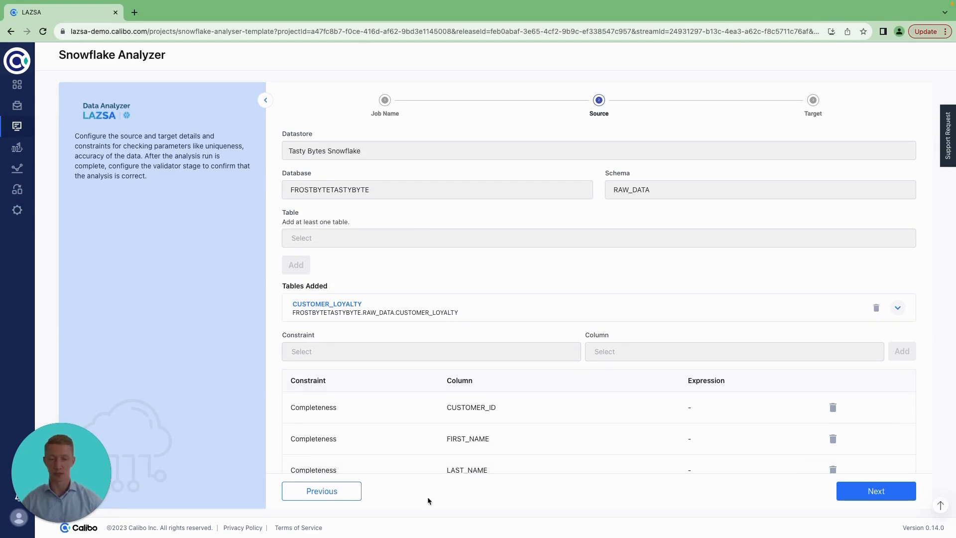
scroll(185, 117, "up", 1)
left_click(73, 55)
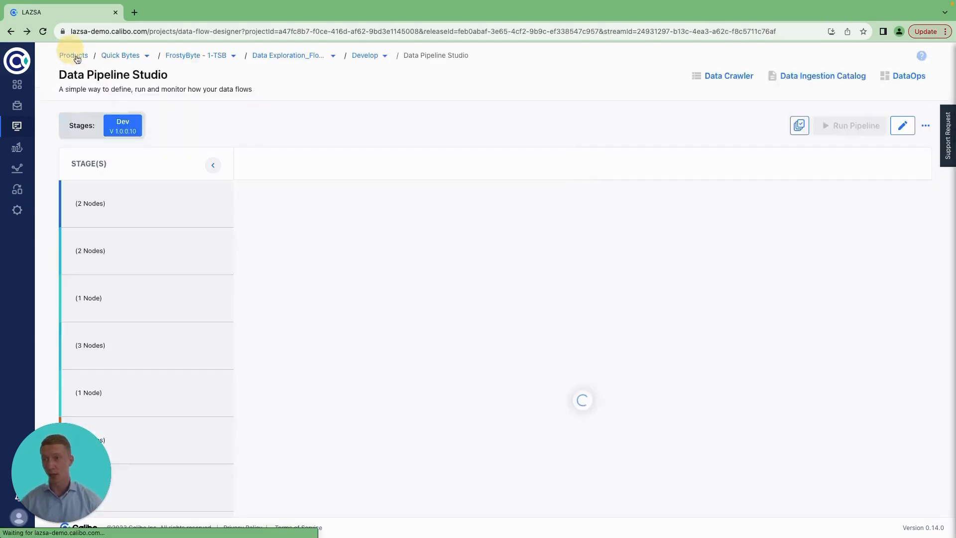
Review the source column constraints of the Customer Loyalty Unification node's Snowflake Issue Resolver Job, and return to the pipeline
scroll(585, 297, "down", 6)
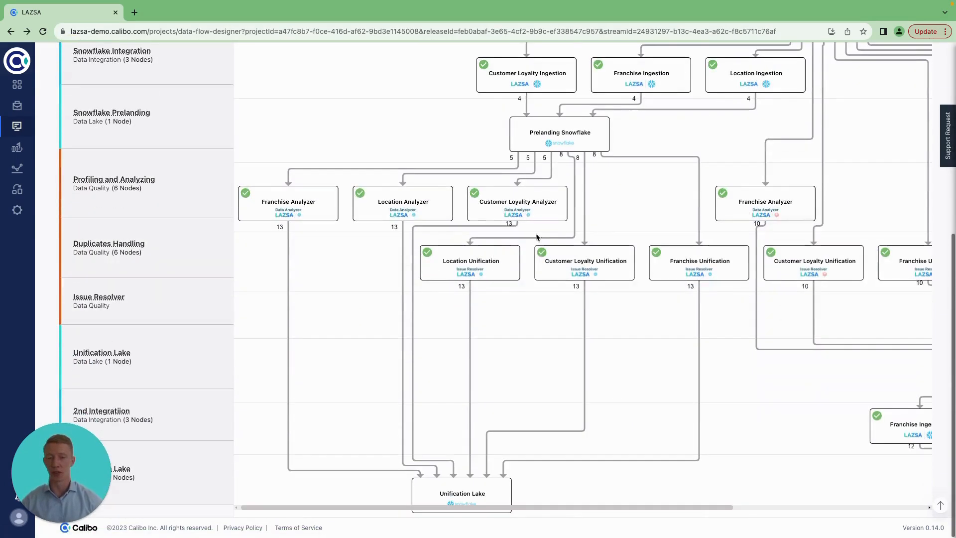
left_click(575, 267)
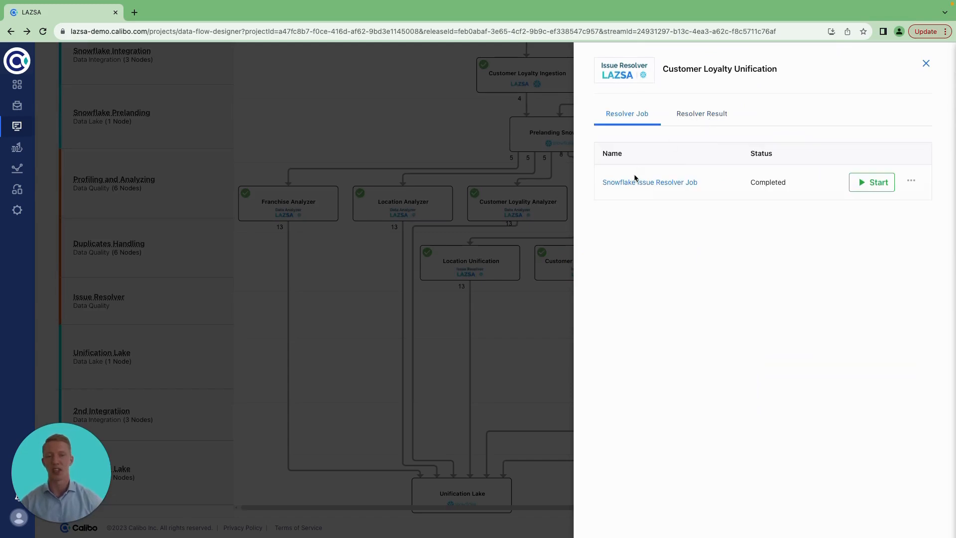
left_click(631, 183)
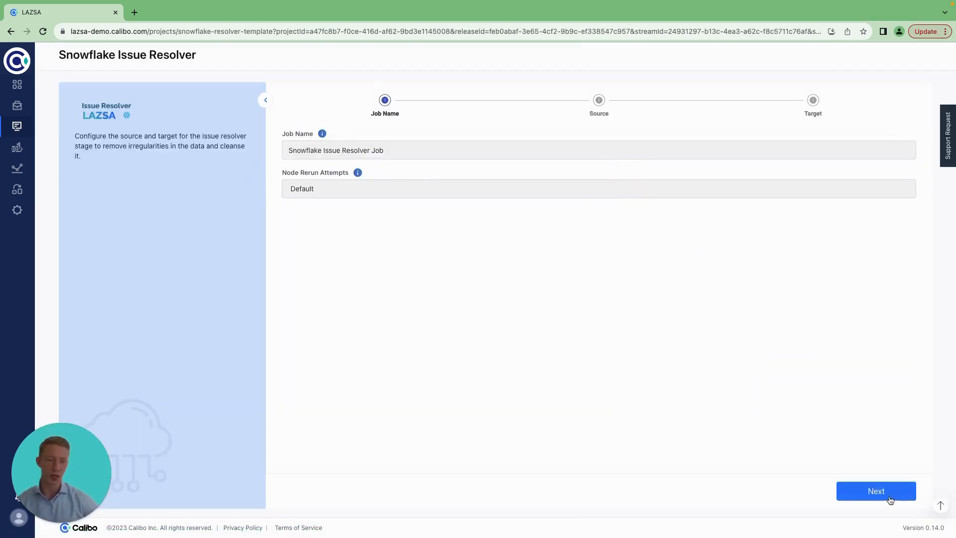
left_click(888, 497)
scroll(449, 180, "down", 5)
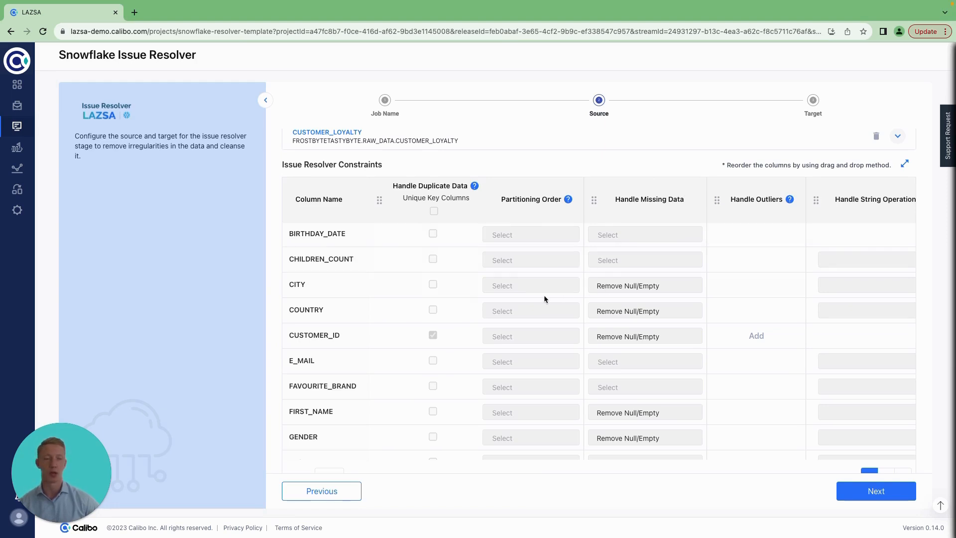
scroll(349, 318, "right", 10)
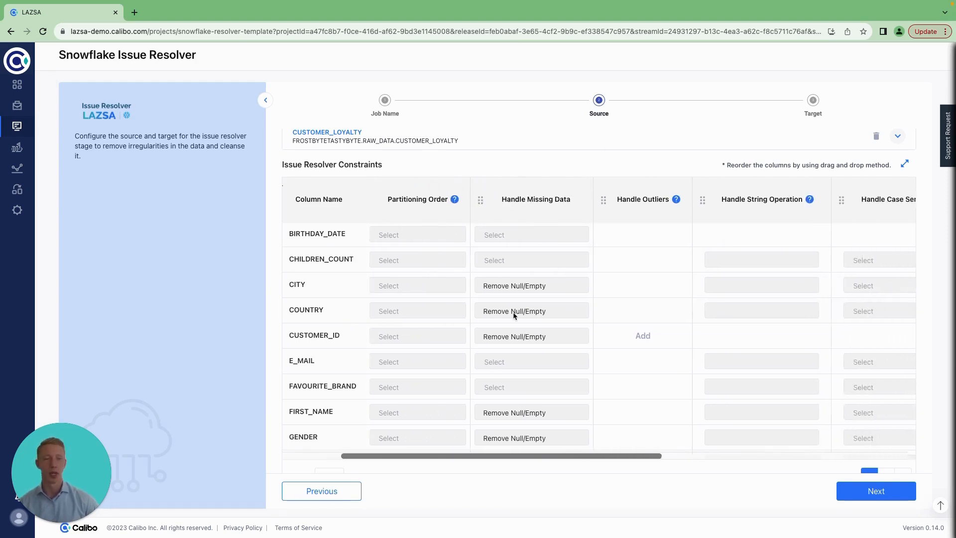
scroll(515, 309, "right", 3)
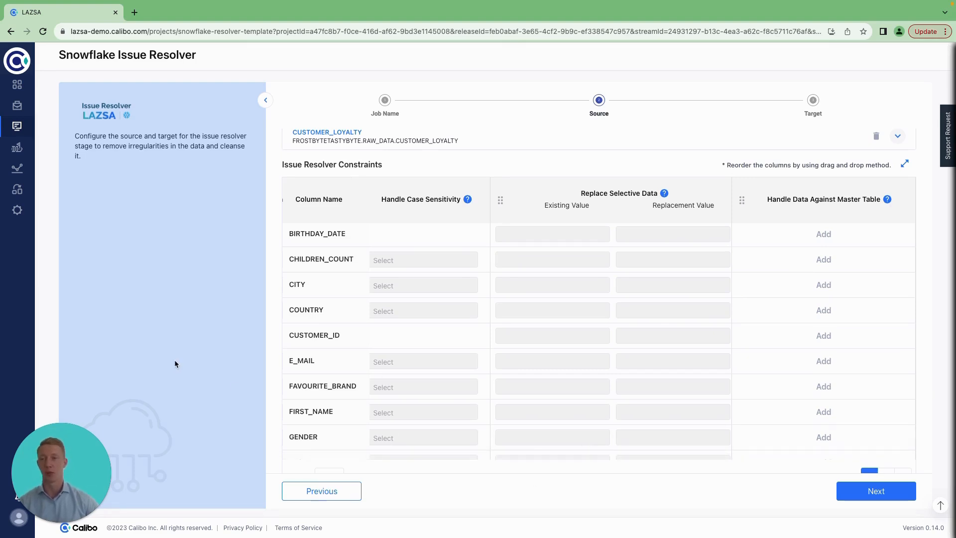
scroll(174, 359, "up", 1)
left_click(82, 56)
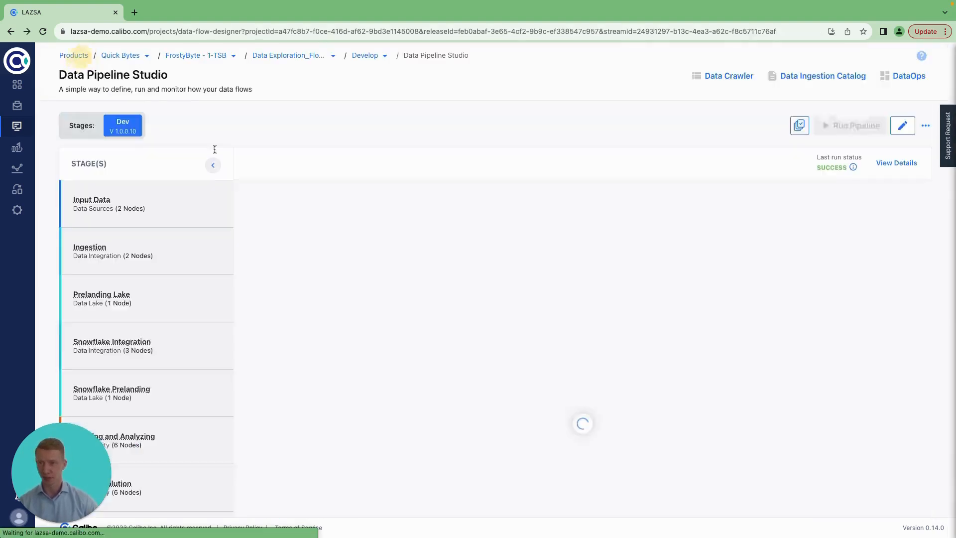
Examine the last pipeline run's details for Customer Loyalty Unification, Location & Franchise Integration and Customer Loyalty Integration
scroll(227, 309, "down", 4)
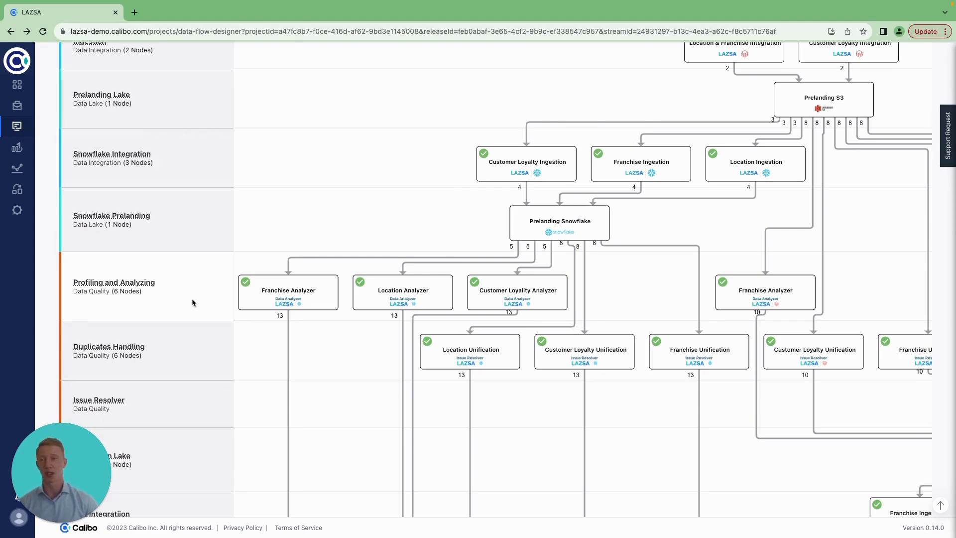
scroll(192, 299, "down", 2)
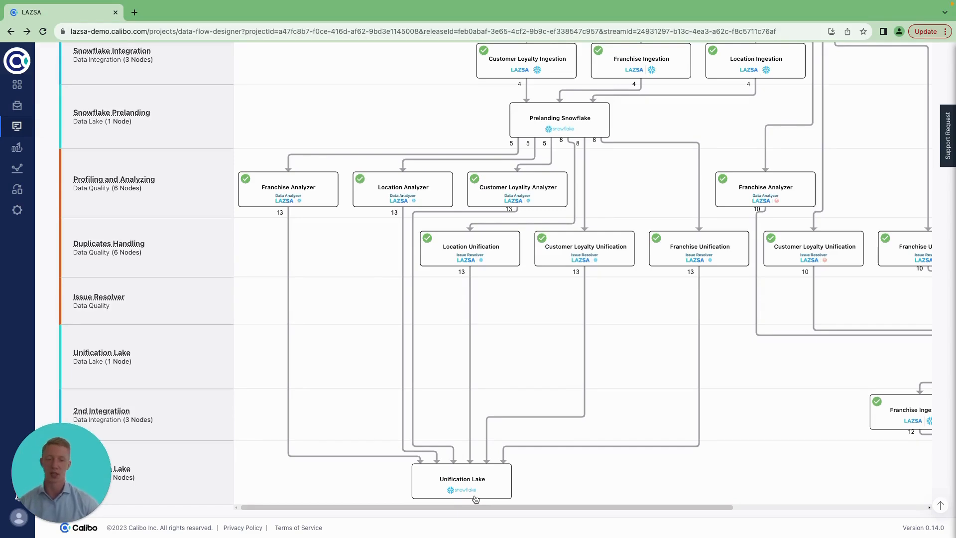
scroll(172, 276, "up", 6)
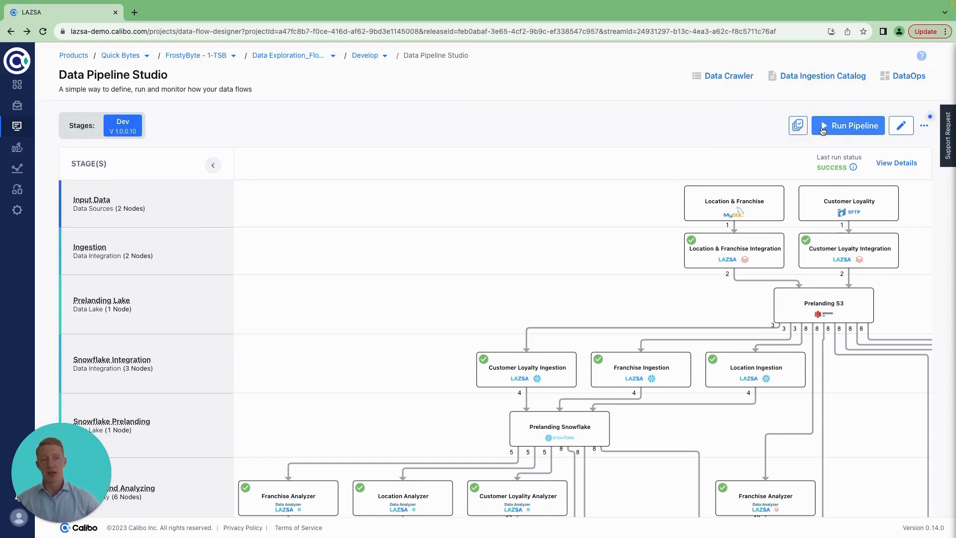
left_click(894, 165)
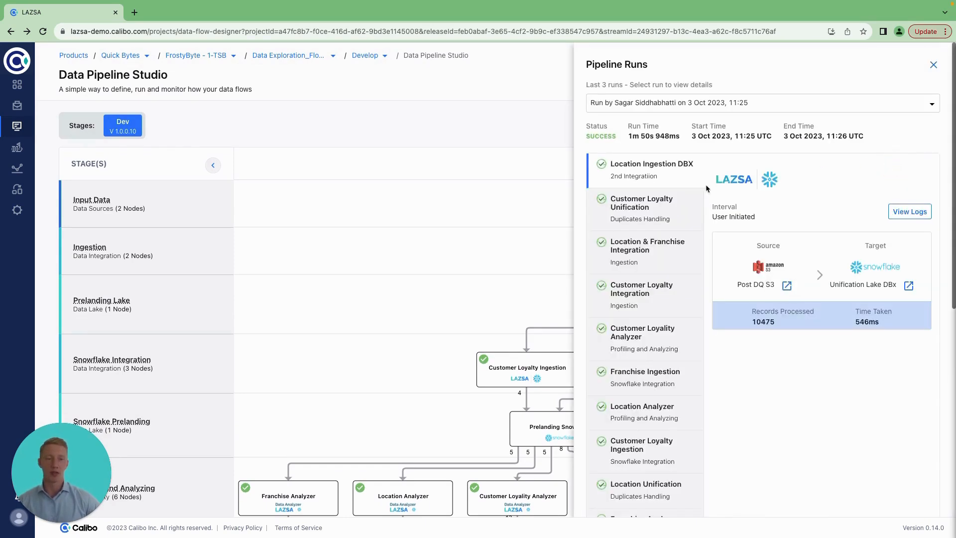
scroll(638, 231, "down", 2)
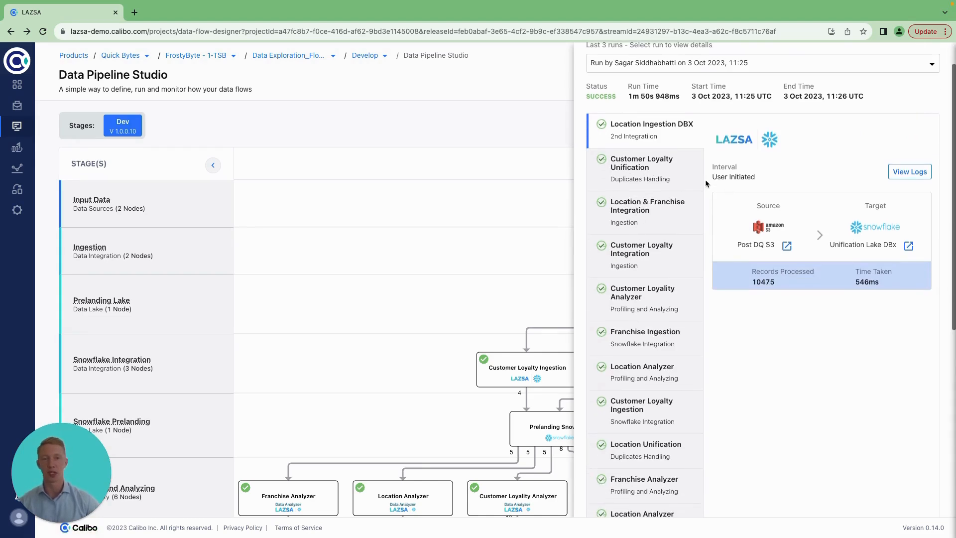
scroll(649, 181, "up", 2)
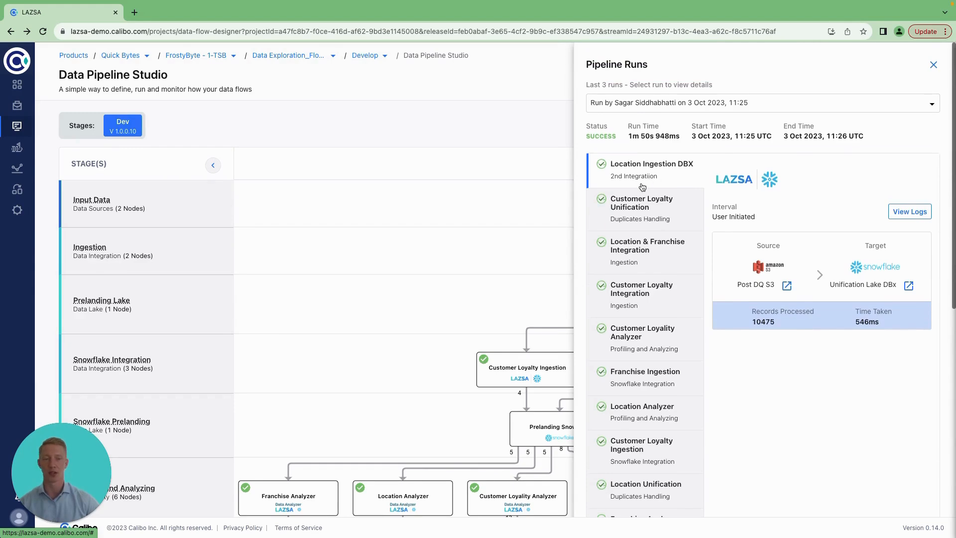
left_click(642, 213)
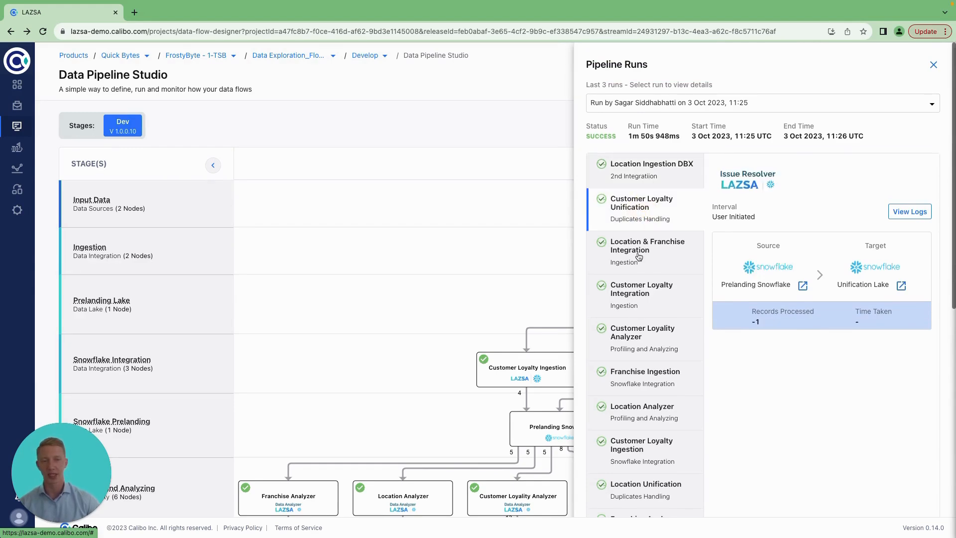
left_click(639, 256)
left_click(644, 293)
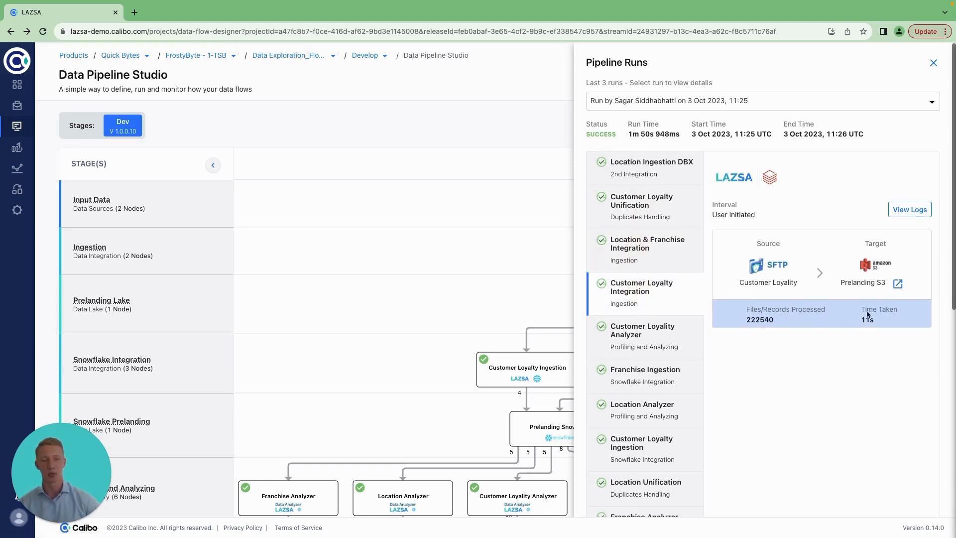
Open the Databricks logs of the Customer Loyalty Integration job, and return to the pipeline with the run details closed
left_click(911, 209)
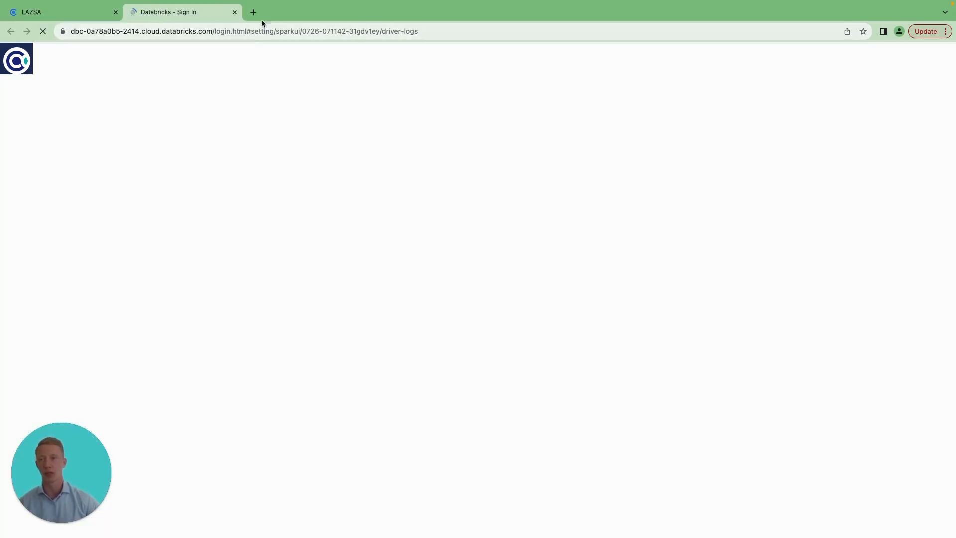
left_click(234, 13)
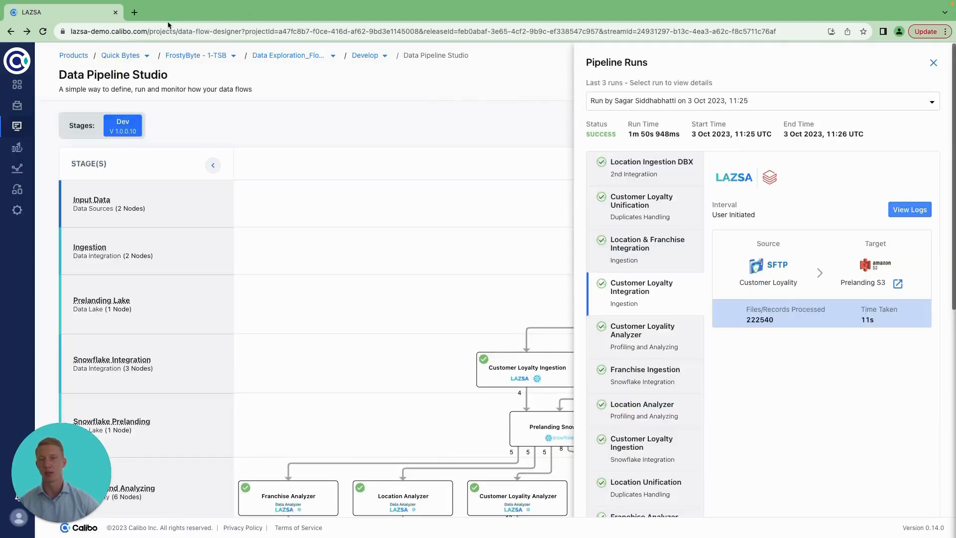
left_click(932, 63)
Review the audit logs of the data pipeline and return to the pipeline
left_click(923, 126)
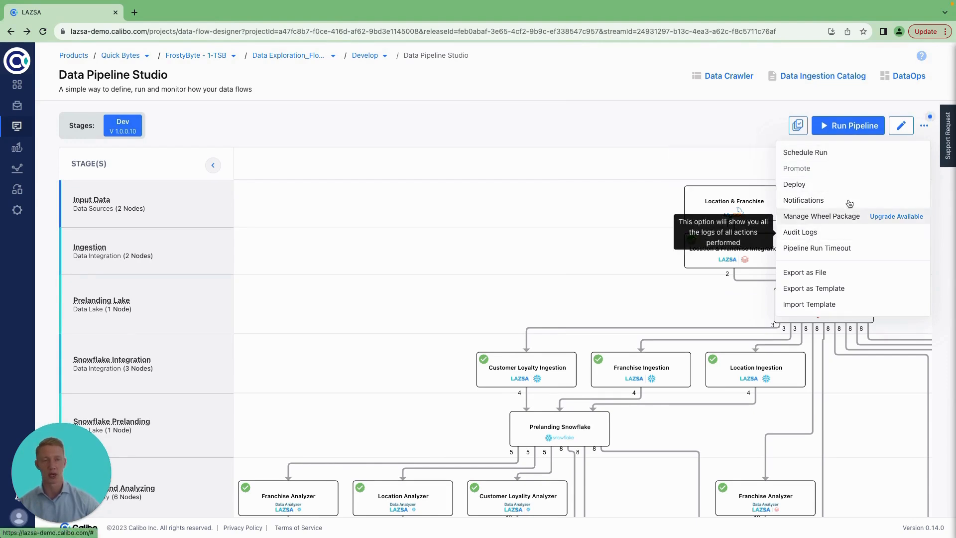
left_click(925, 127)
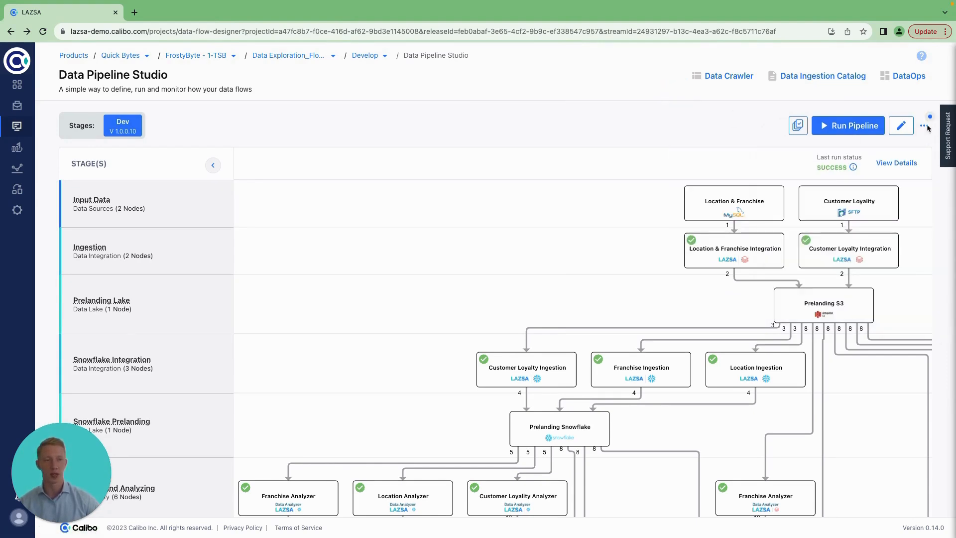
left_click(925, 126)
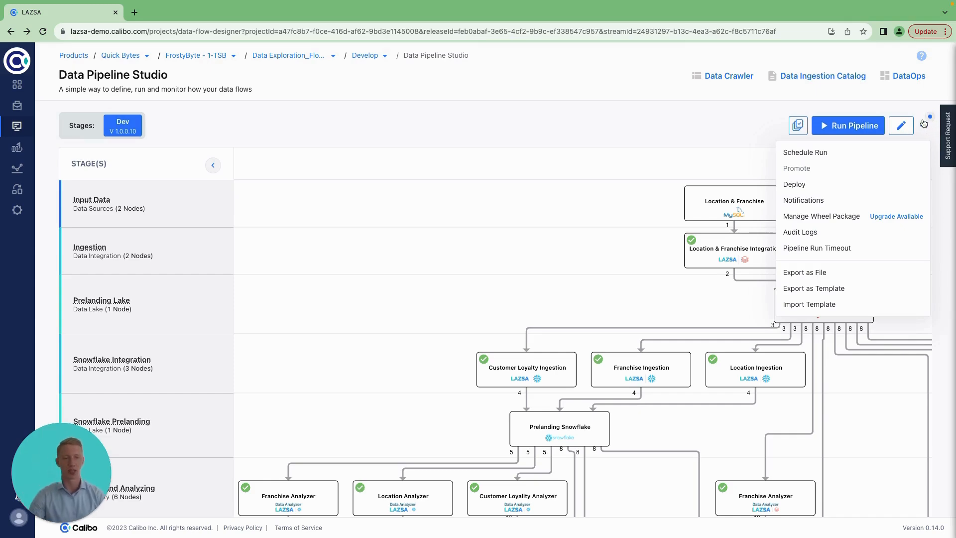
left_click(804, 233)
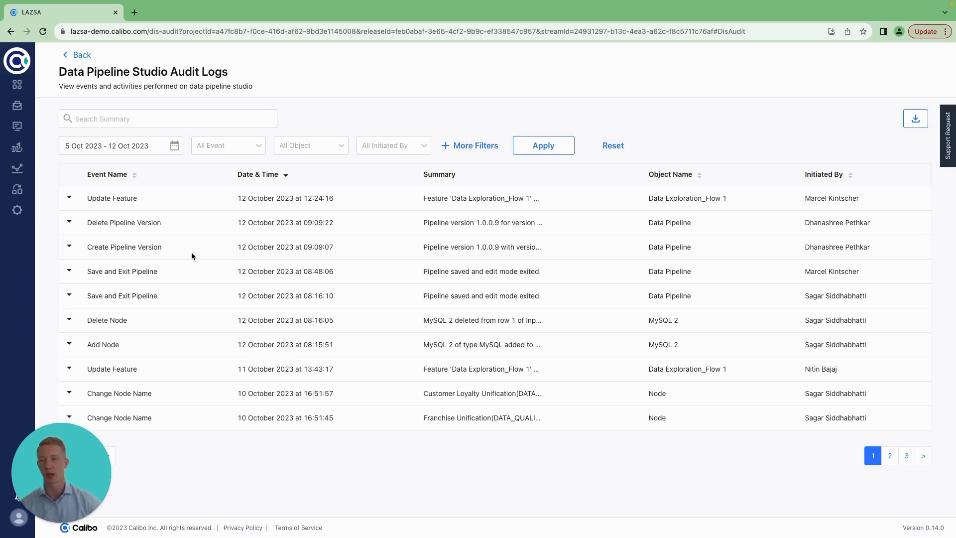
left_click(77, 55)
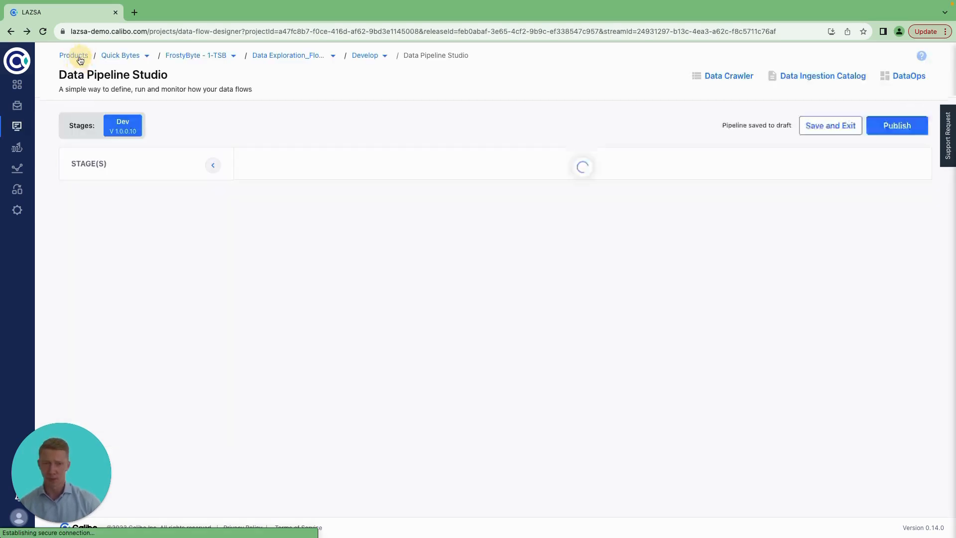
View the pipeline's run scheduling settings and close them without scheduling a run
left_click(925, 126)
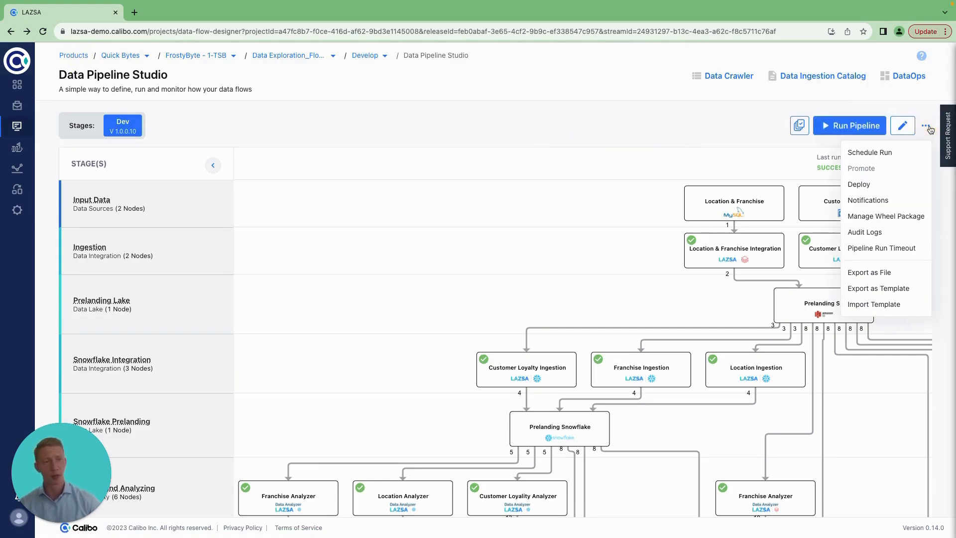
left_click(821, 152)
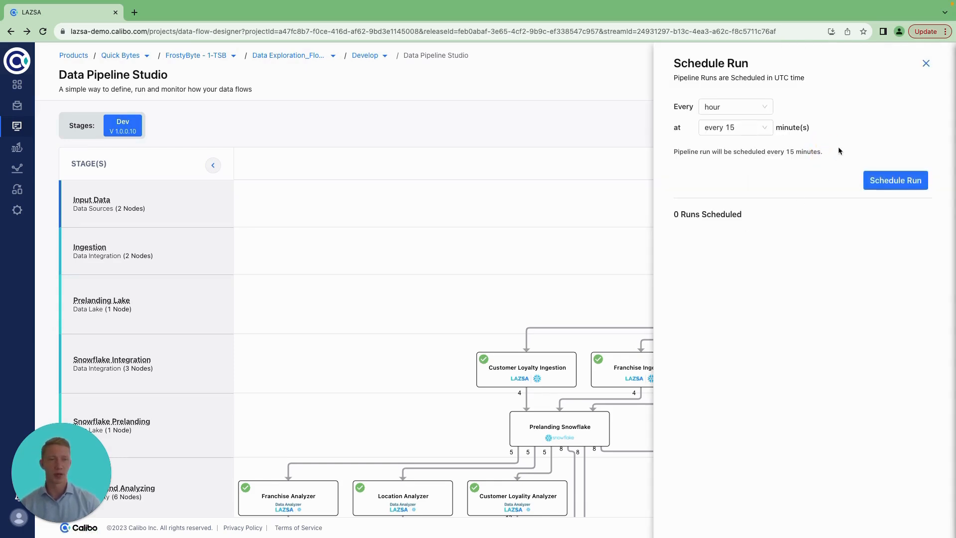
left_click(925, 63)
View the pipeline's email notification settings and close them without changing any event
left_click(922, 127)
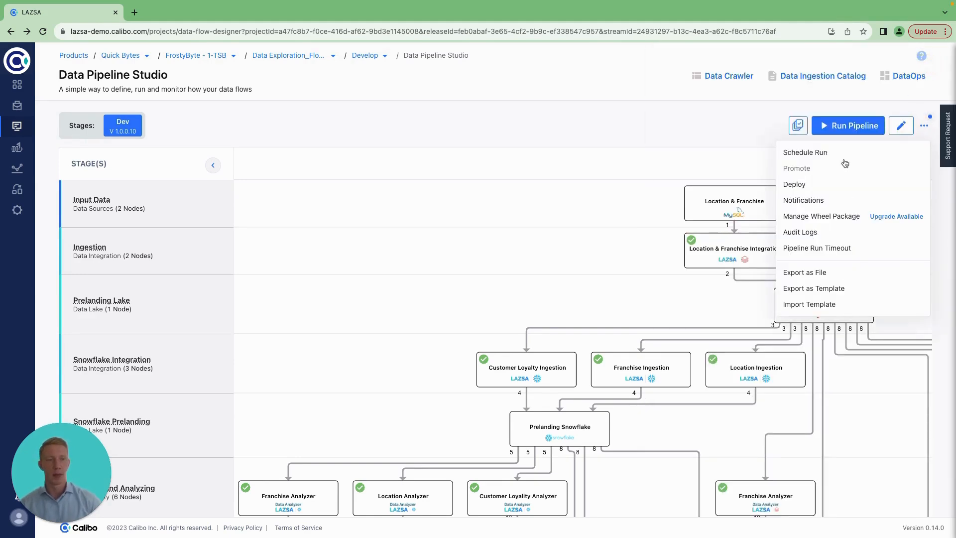
left_click(825, 201)
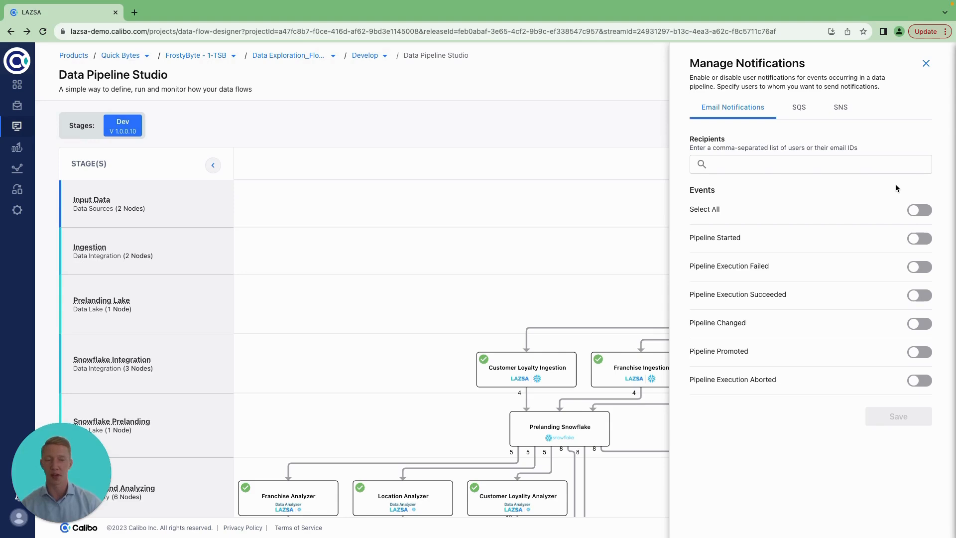
left_click(926, 63)
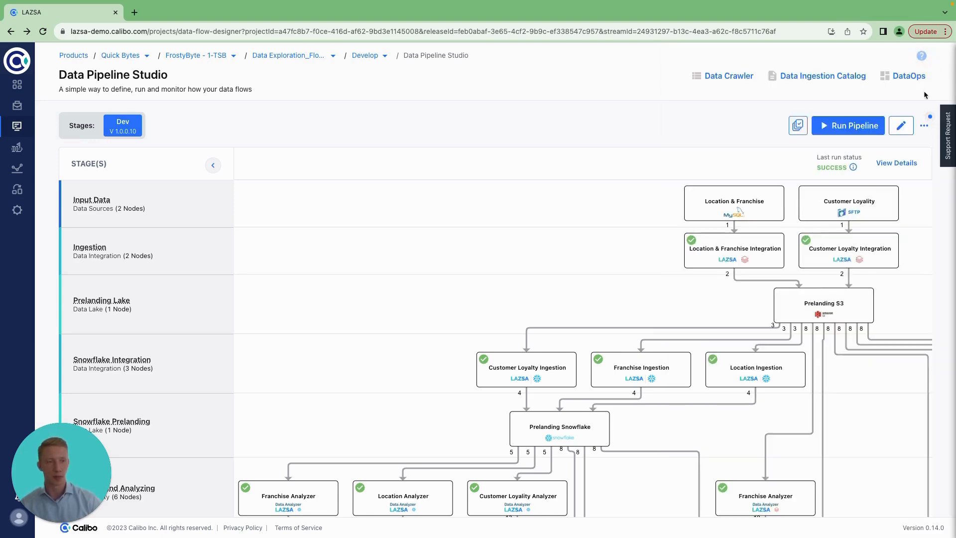
Look over the pipeline's export and template options and its data quality branches down to Unification Lake and Unification Lake DBx
left_click(924, 127)
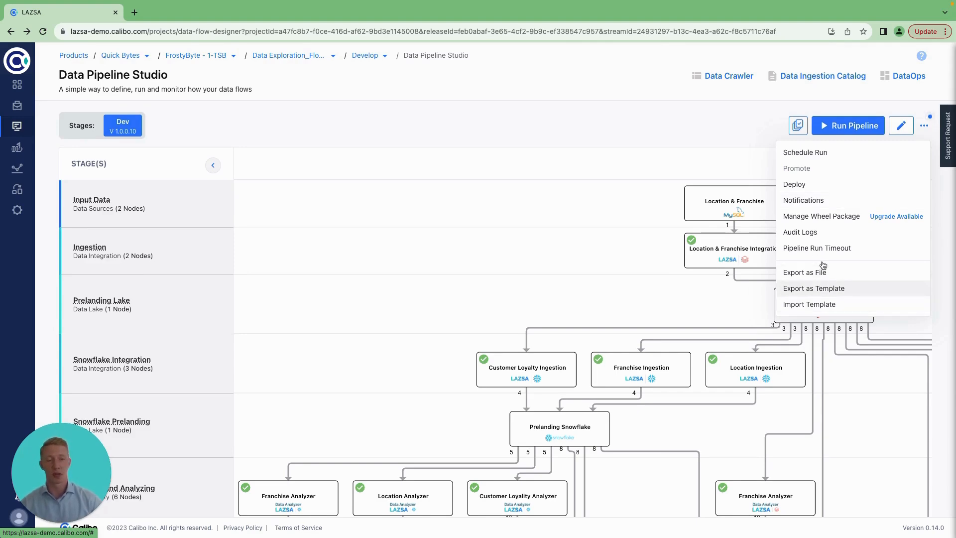
left_click(462, 261)
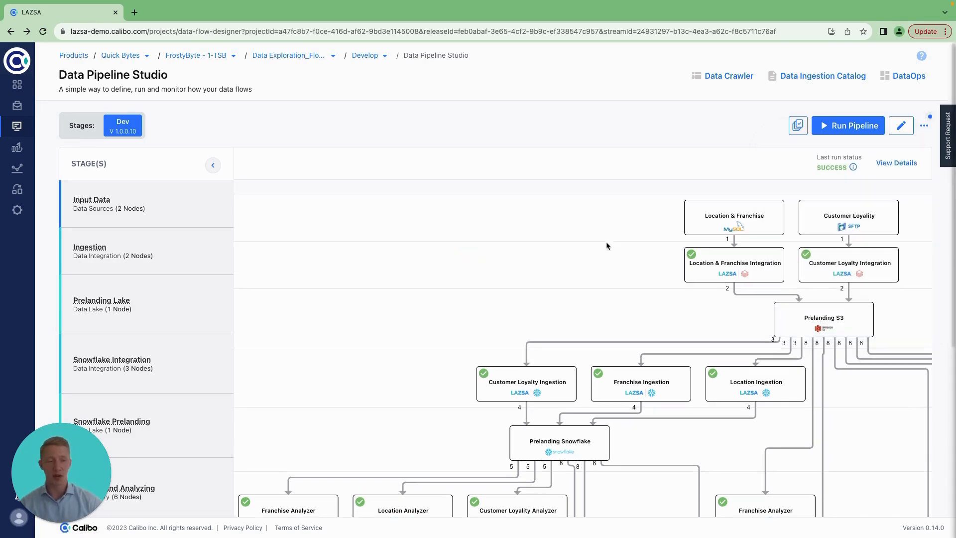
scroll(606, 244, "down", 6)
scroll(418, 232, "right", 5)
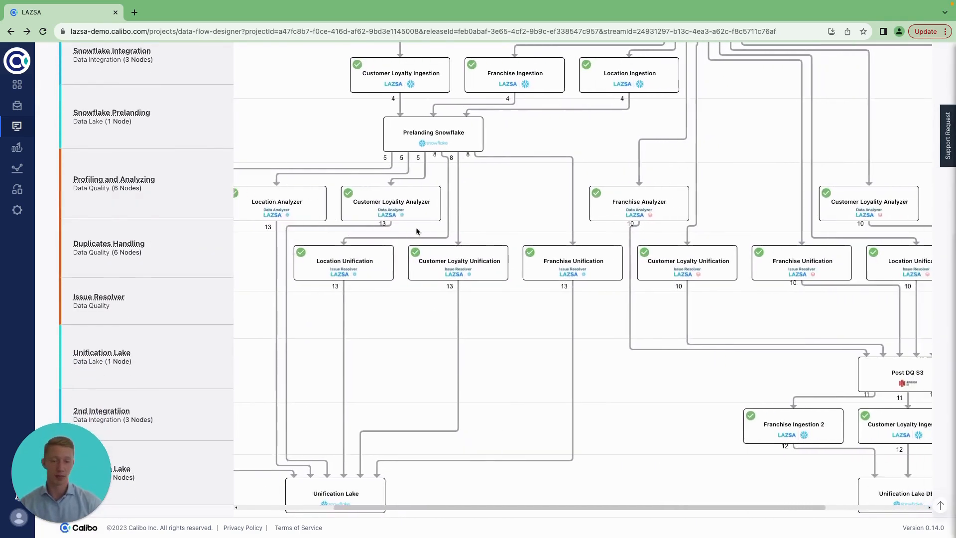
scroll(305, 231, "left", 2)
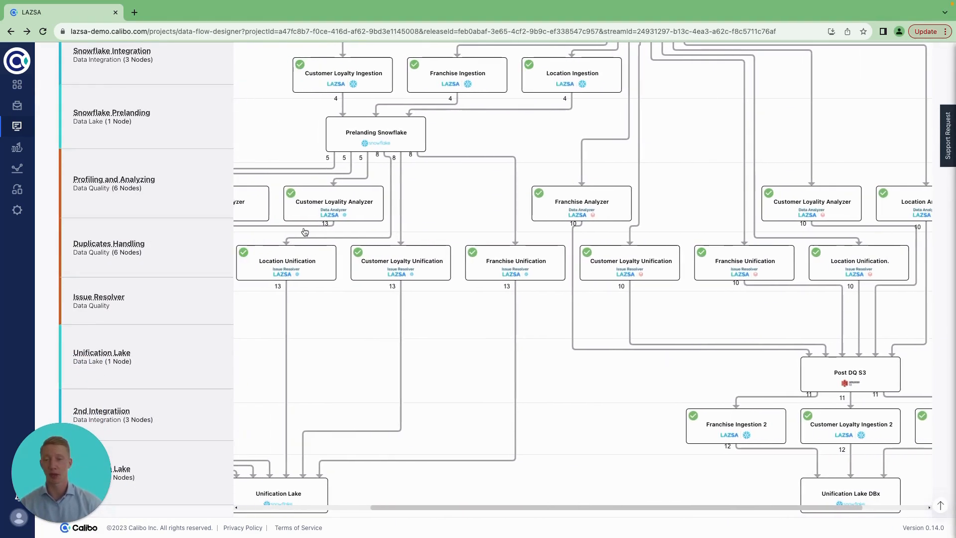
scroll(199, 232, "up", 6)
left_click(923, 125)
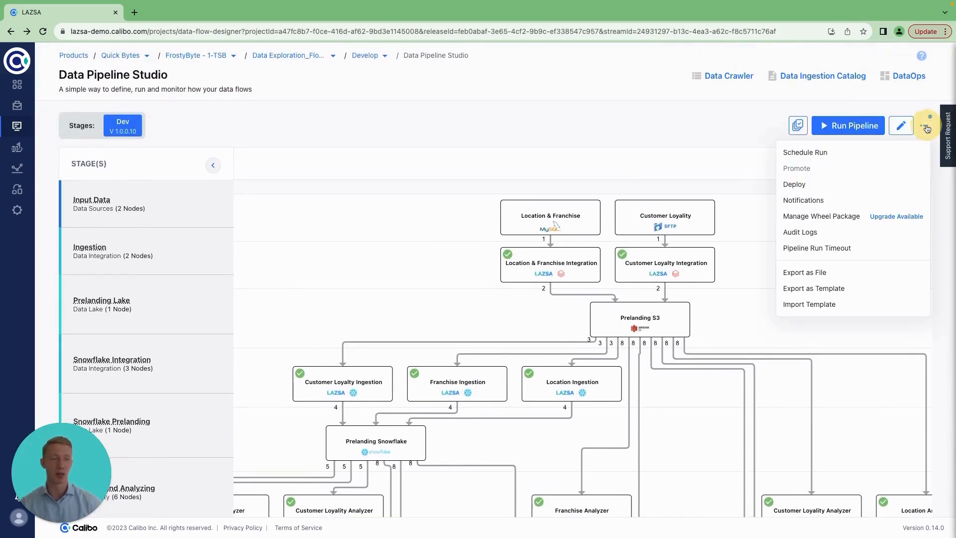
left_click(646, 150)
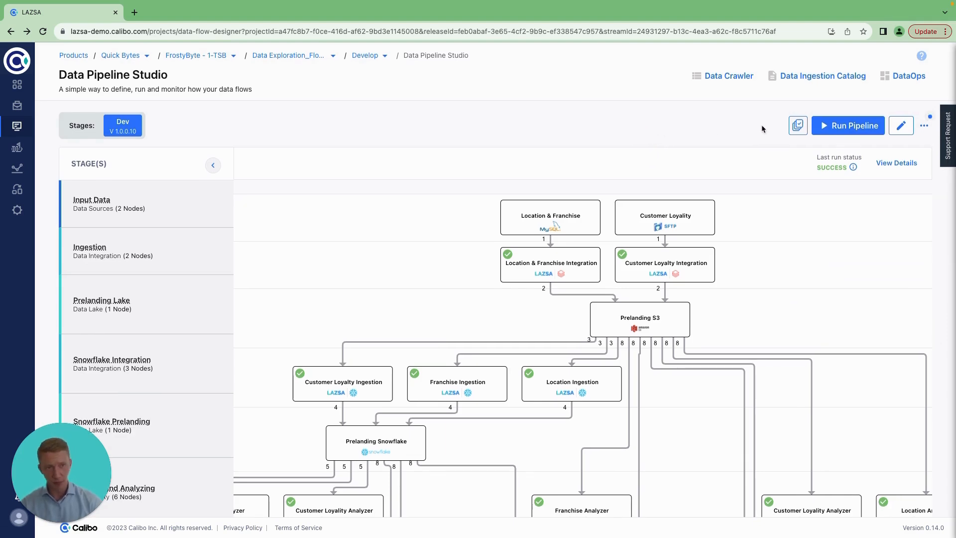
Open DataOps monitoring and filter by Data Platform Porfolio, product Clinical Trial Data Analytics and feature Clinical Trial Data Hybrid Pipeline
left_click(915, 77)
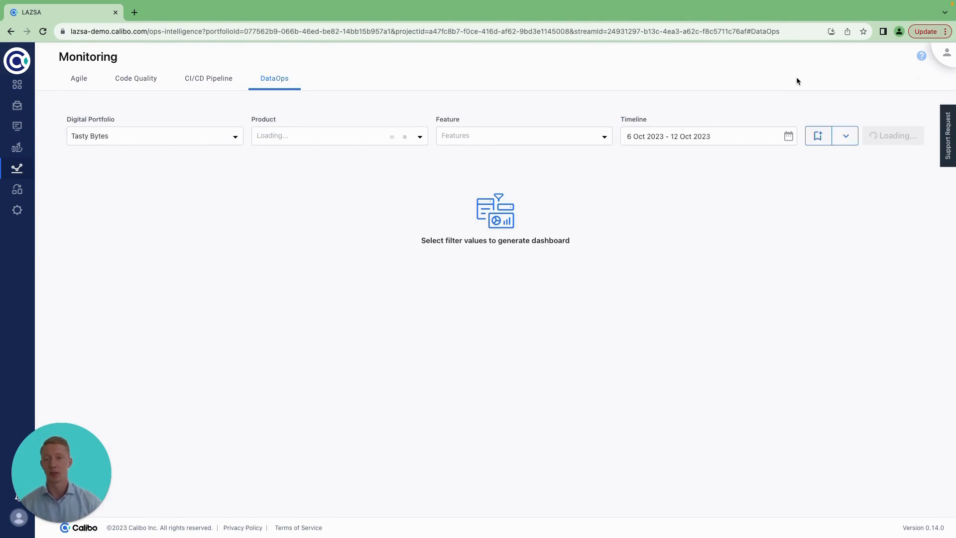
left_click(150, 142)
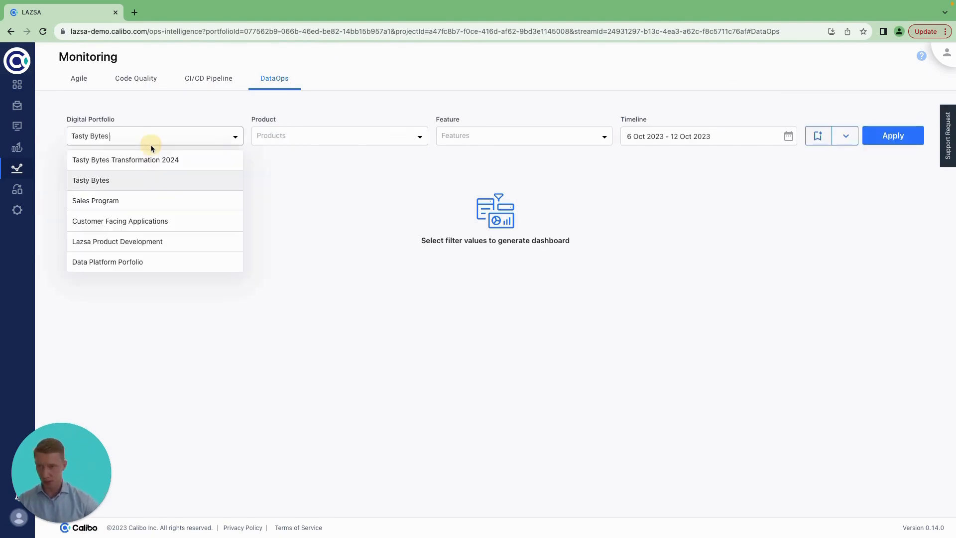
left_click(125, 261)
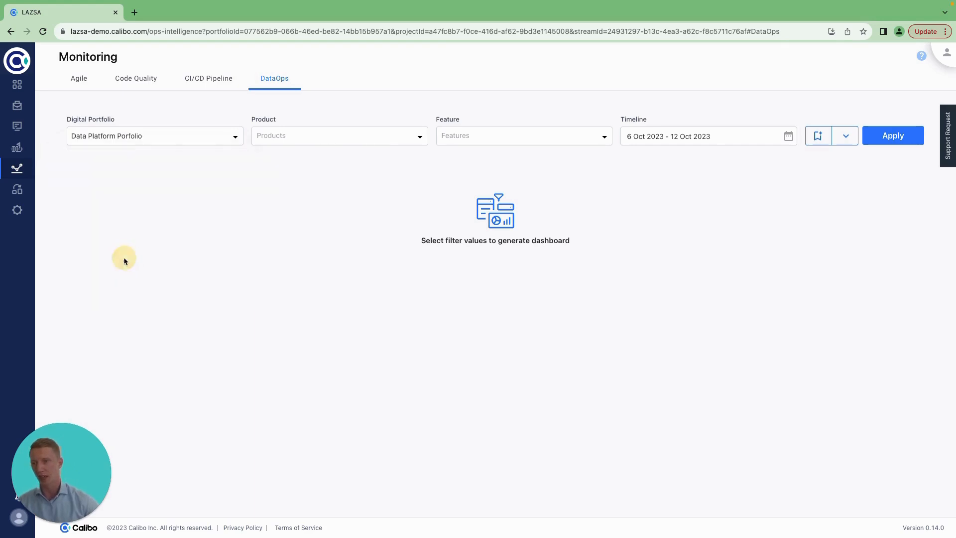
left_click(309, 136)
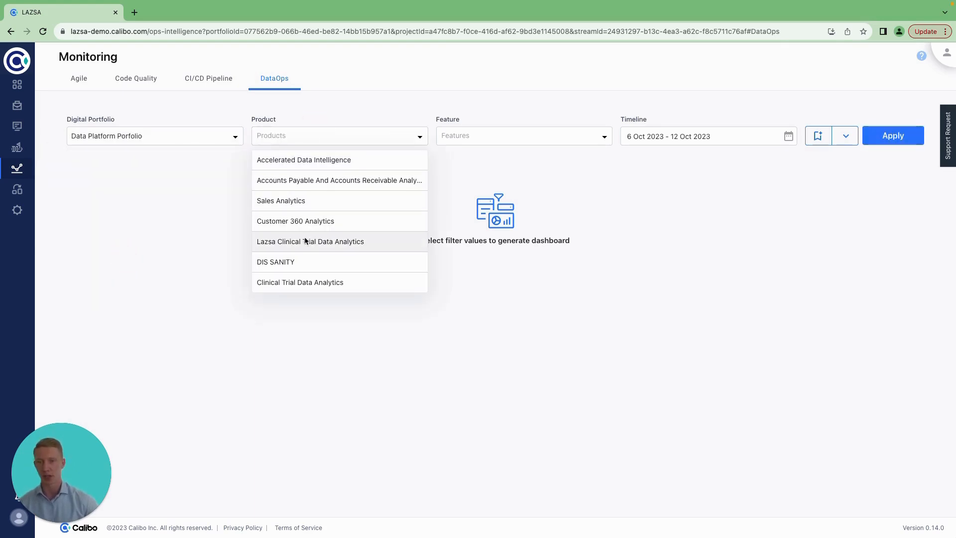
left_click(303, 281)
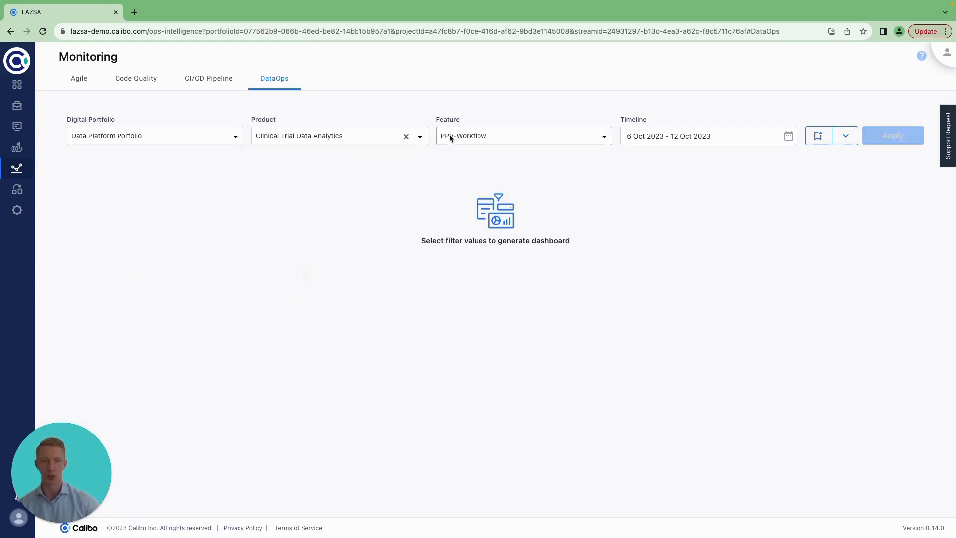
left_click(477, 133)
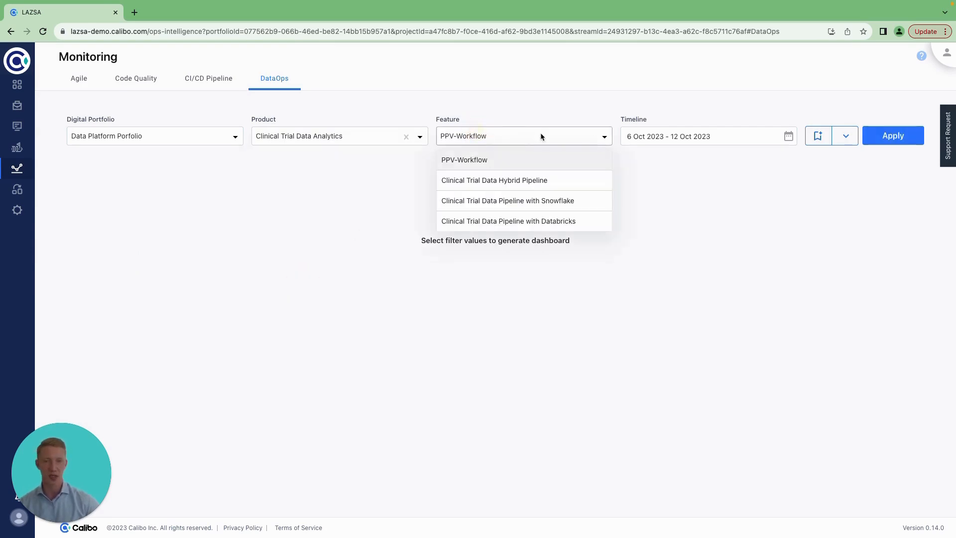
left_click(512, 180)
Set the monitoring timeline to a custom range from 1 Jan 2022 to 12 Oct 2023
left_click(792, 135)
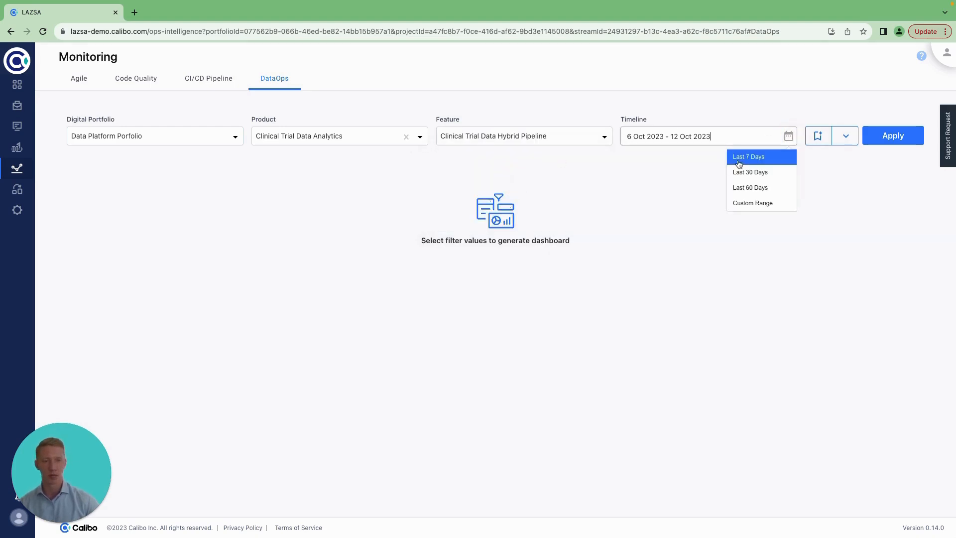
left_click(757, 204)
left_click(568, 162)
left_click(569, 162)
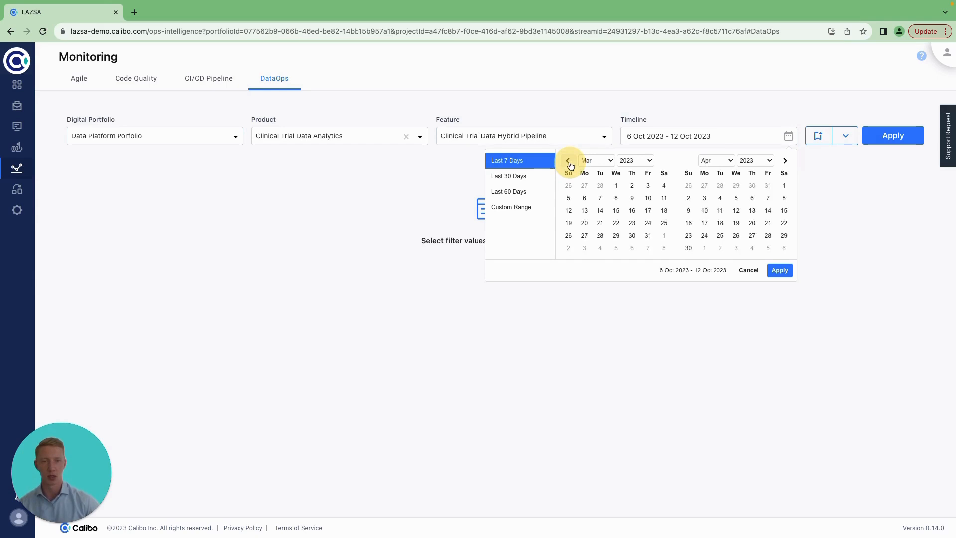
left_click(569, 162)
left_click(569, 162)
left_click(569, 162)
left_click(568, 162)
left_click(568, 162)
left_click(569, 162)
left_click(568, 162)
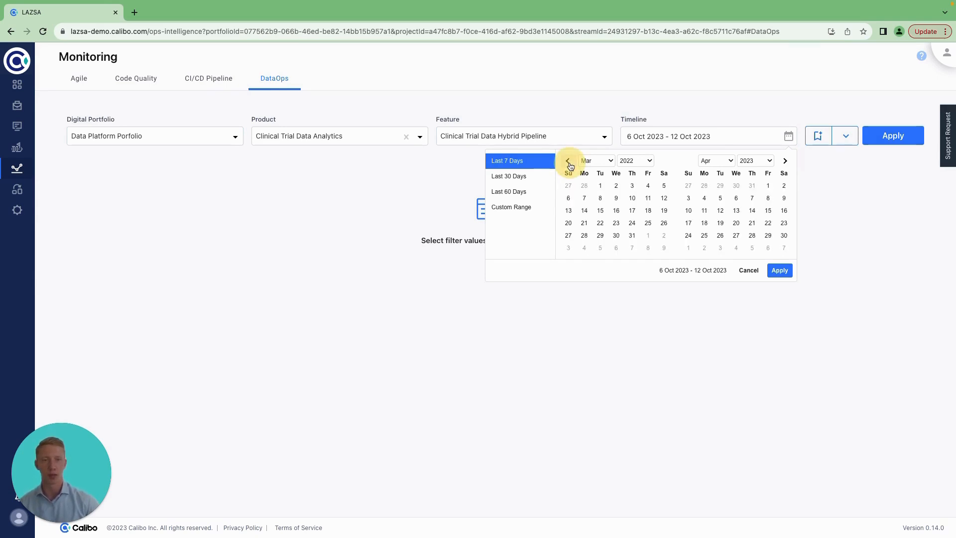
left_click(569, 161)
left_click(568, 161)
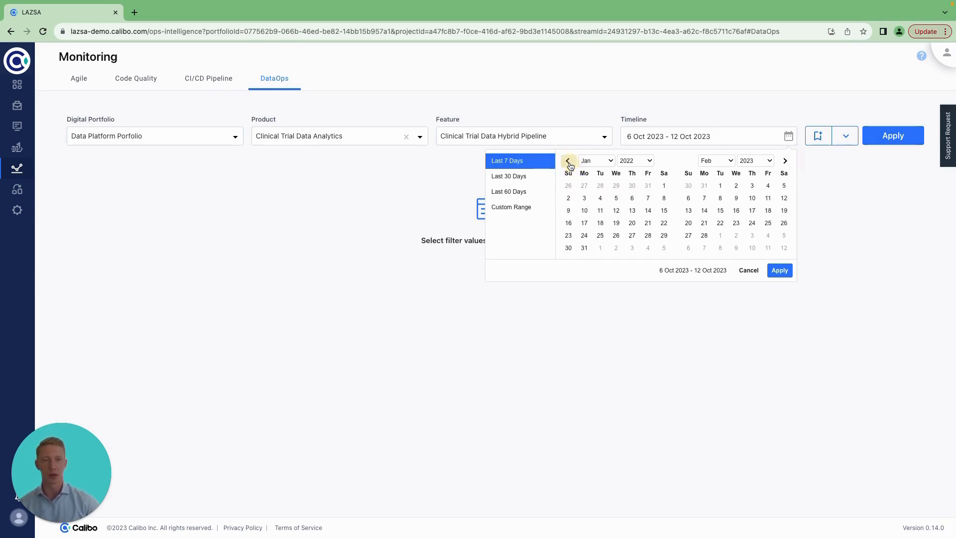
left_click(664, 185)
left_click(791, 160)
left_click(785, 161)
left_click(784, 161)
left_click(785, 161)
left_click(785, 161)
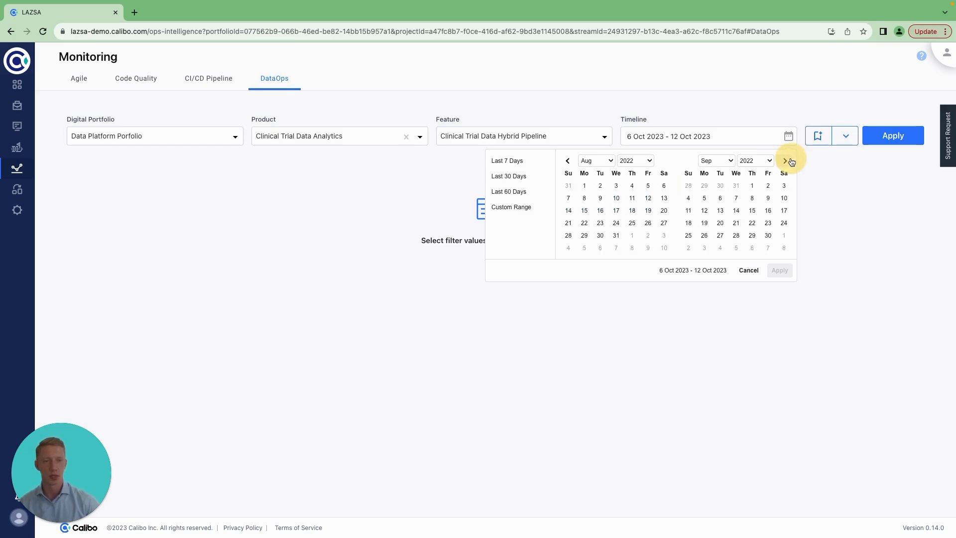
left_click(784, 160)
left_click(784, 161)
left_click(784, 161)
left_click(785, 161)
left_click(790, 161)
left_click(790, 161)
left_click(790, 161)
left_click(790, 161)
left_click(790, 161)
left_click(790, 161)
left_click(791, 161)
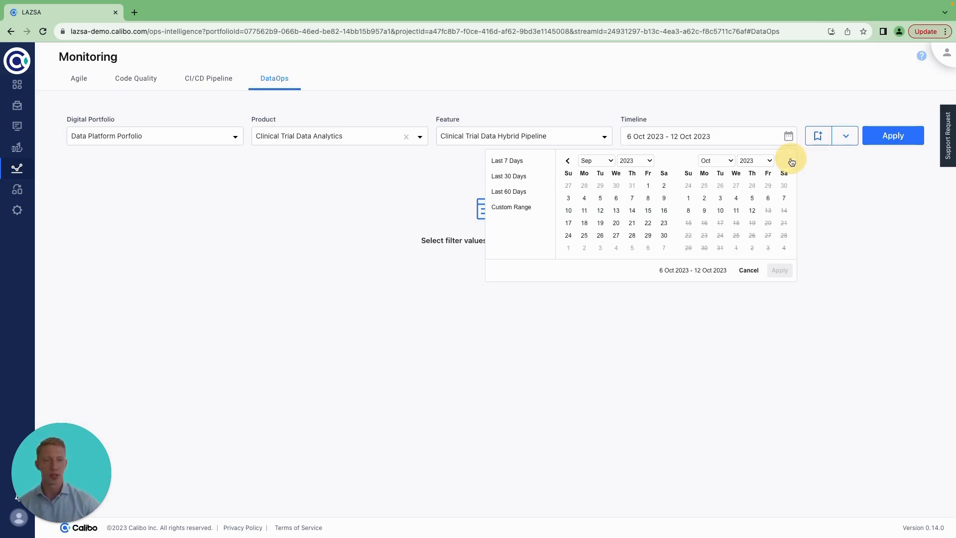
left_click(752, 211)
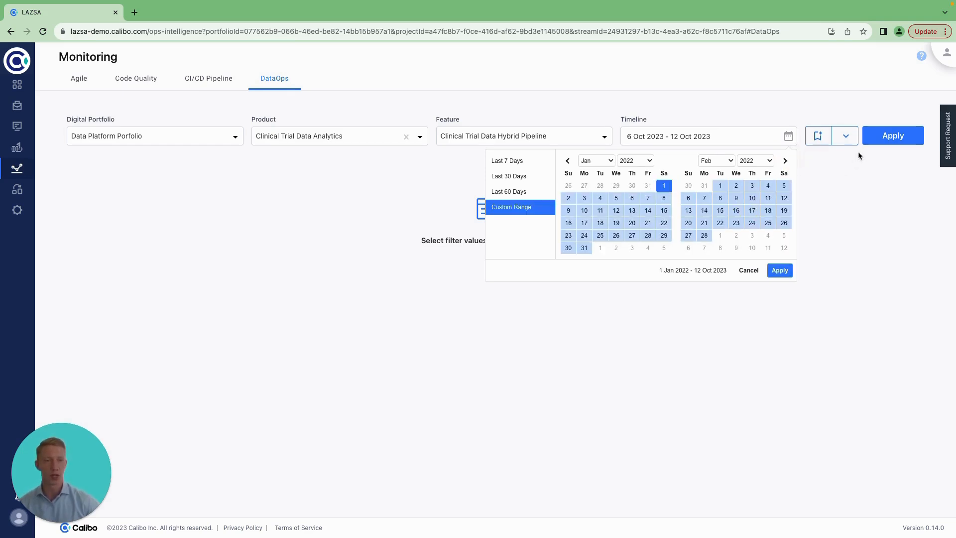
left_click(770, 274)
Generate the DataOps dashboard with the chosen filters and look over its records, pipelines, promotions, executions and merges charts
left_click(883, 141)
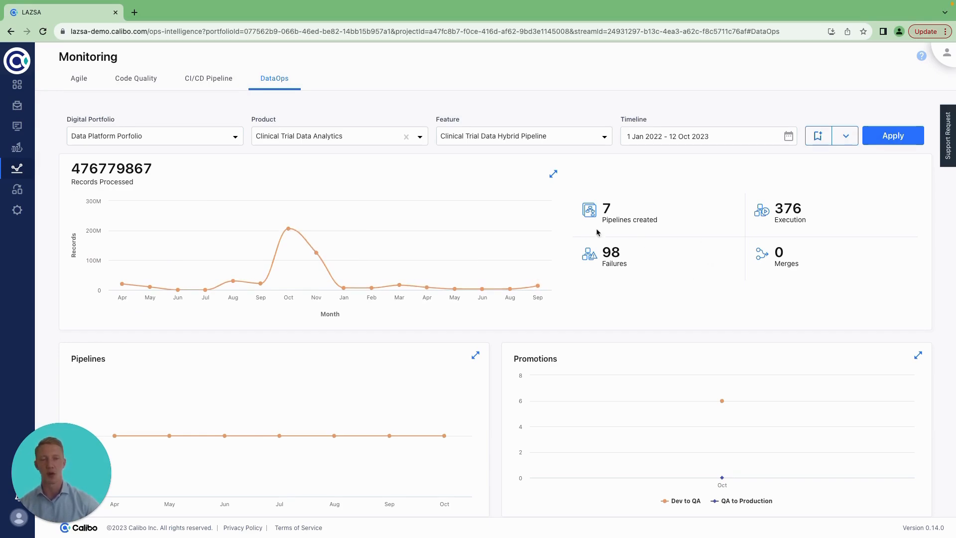
scroll(635, 282, "down", 4)
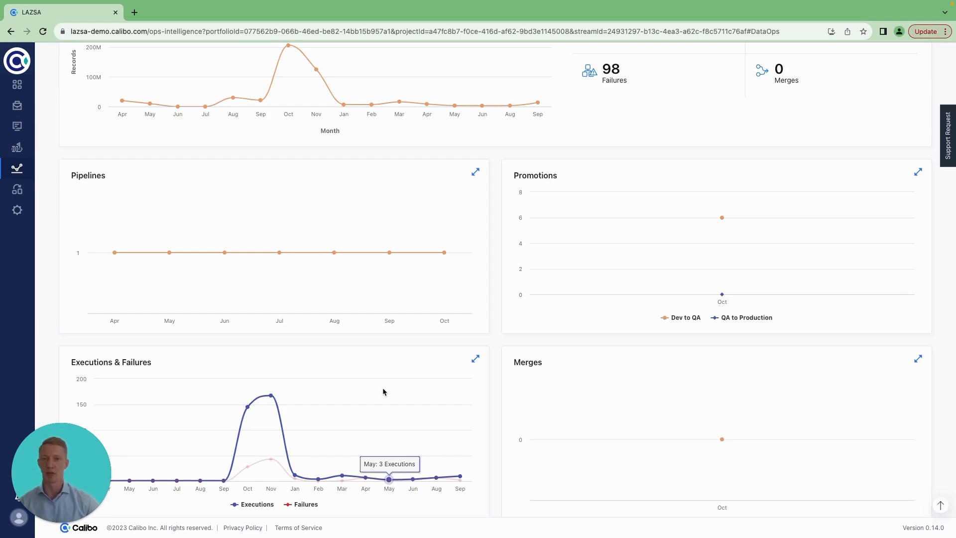
scroll(384, 391, "up", 5)
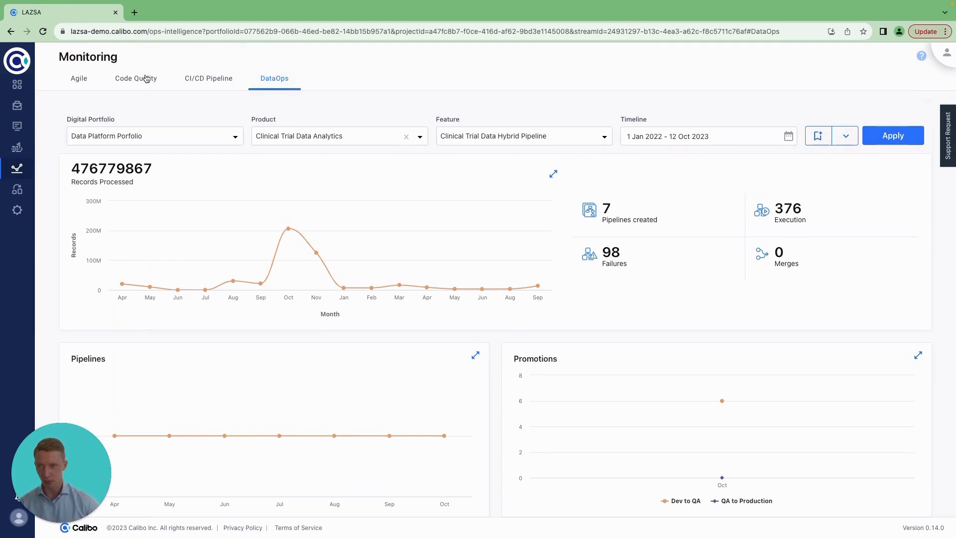
Open the features of Sales Monitoring App for Franchise Owners from the Tasty Bytes Transformation 2024 portfolio
mouse_move(3, 115)
left_click(46, 110)
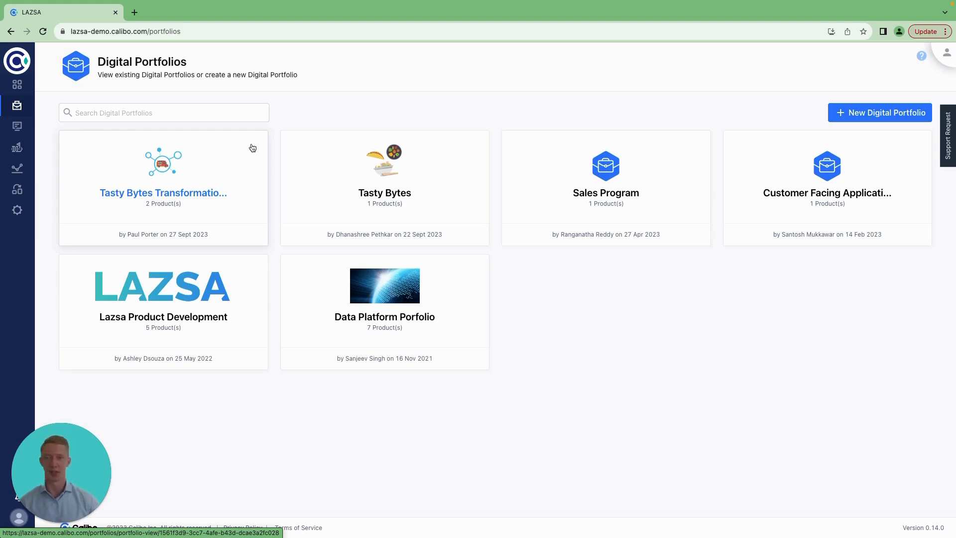
left_click(168, 185)
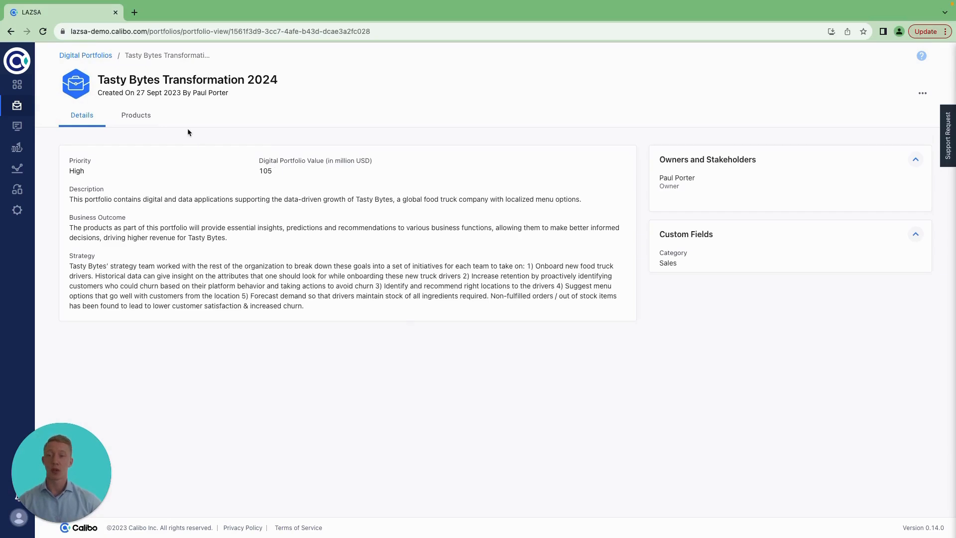
left_click(150, 122)
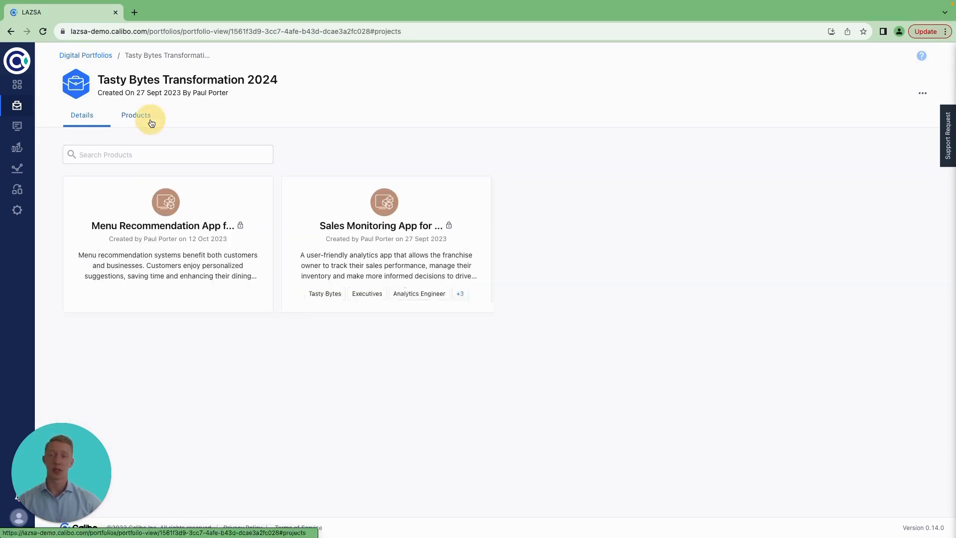
left_click(350, 220)
left_click(196, 107)
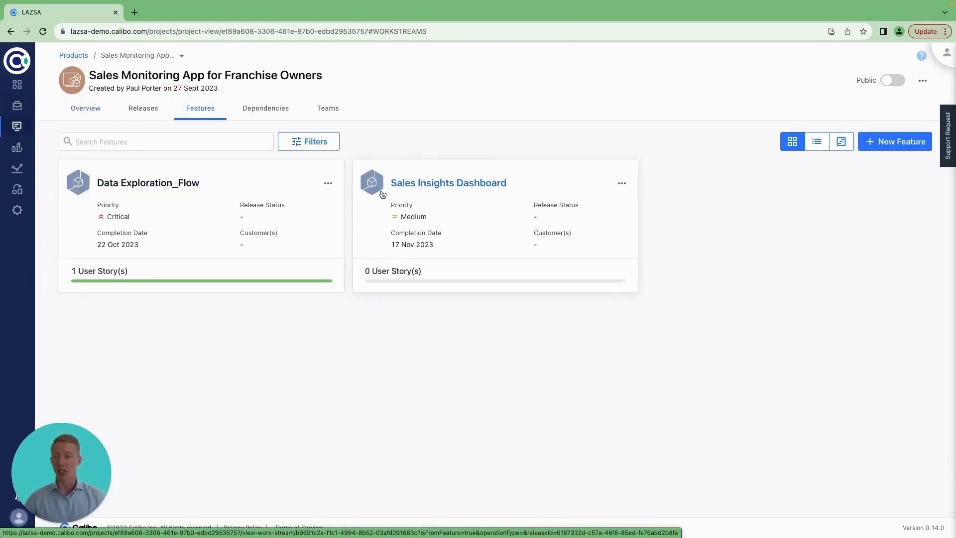
Open the Data Pipeline Studio of the Data Exploration_Flow feature and switch the pipeline to editing
left_click(147, 183)
left_click(712, 308)
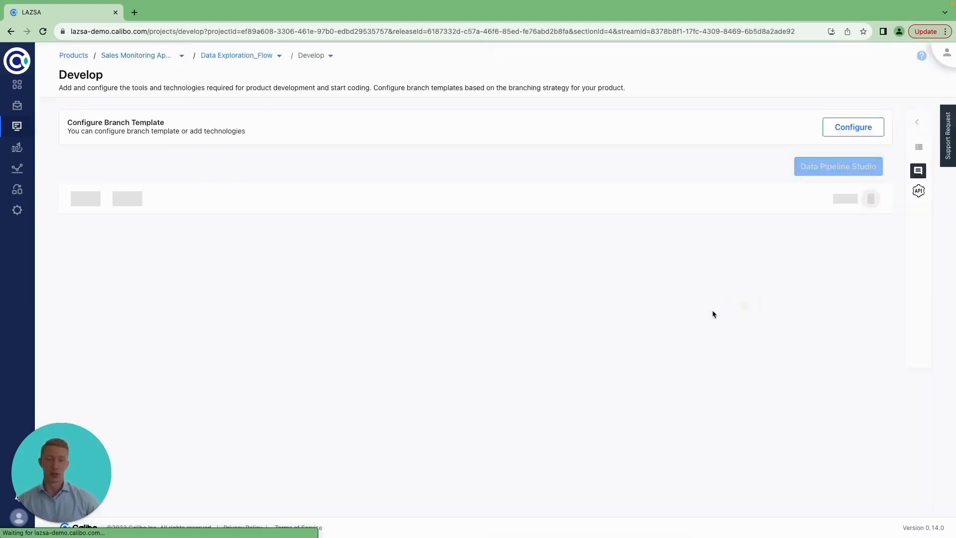
left_click(751, 165)
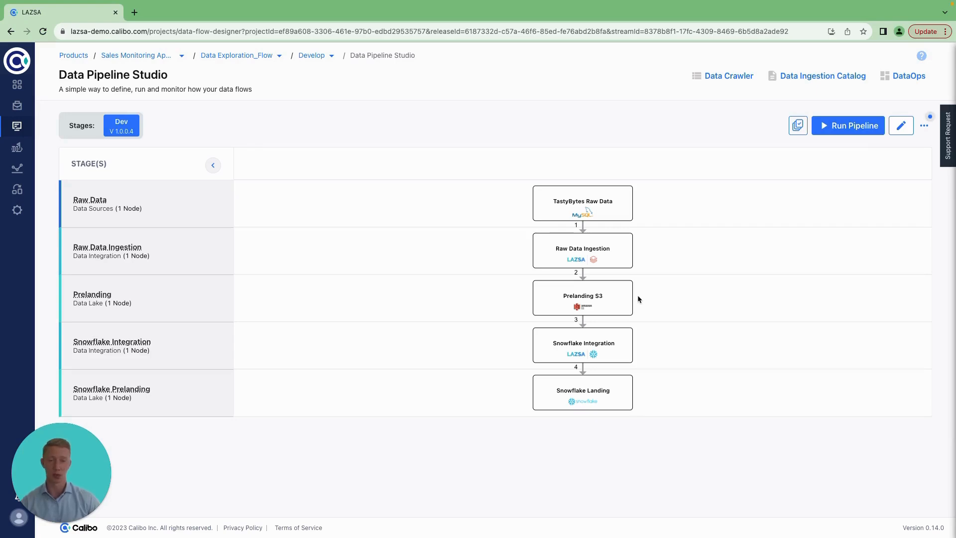
left_click(901, 125)
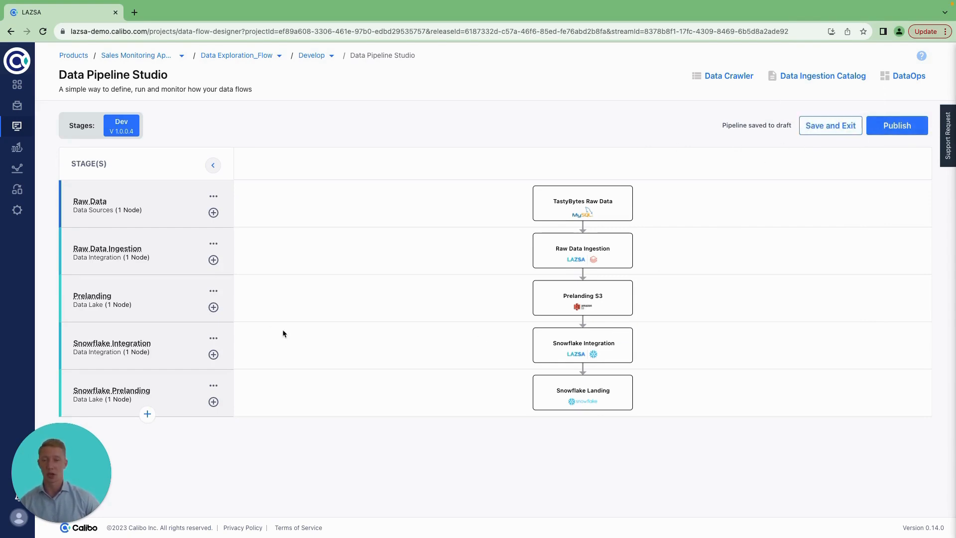
Add the existing Databricks-Preprod data integration as a node in the Snowflake Integration stage
left_click(211, 355)
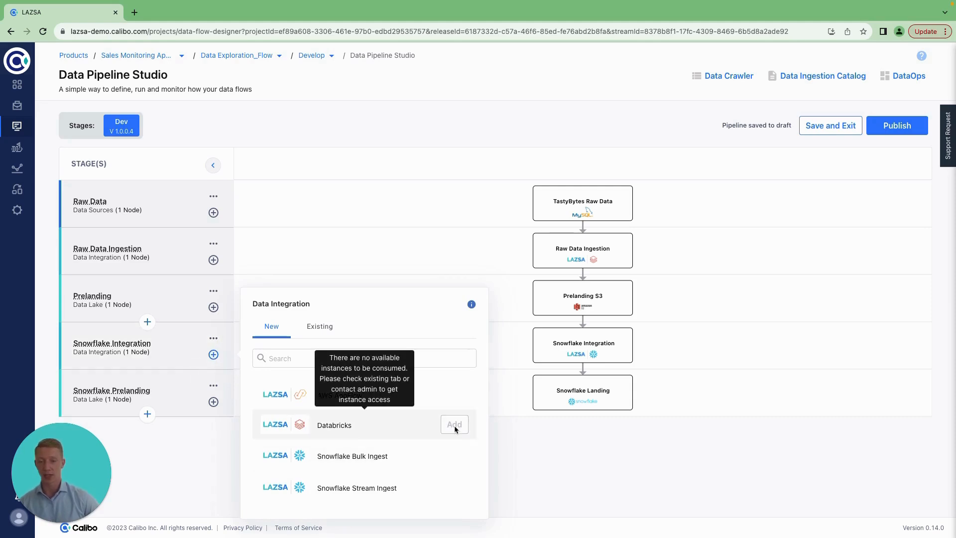
left_click(330, 327)
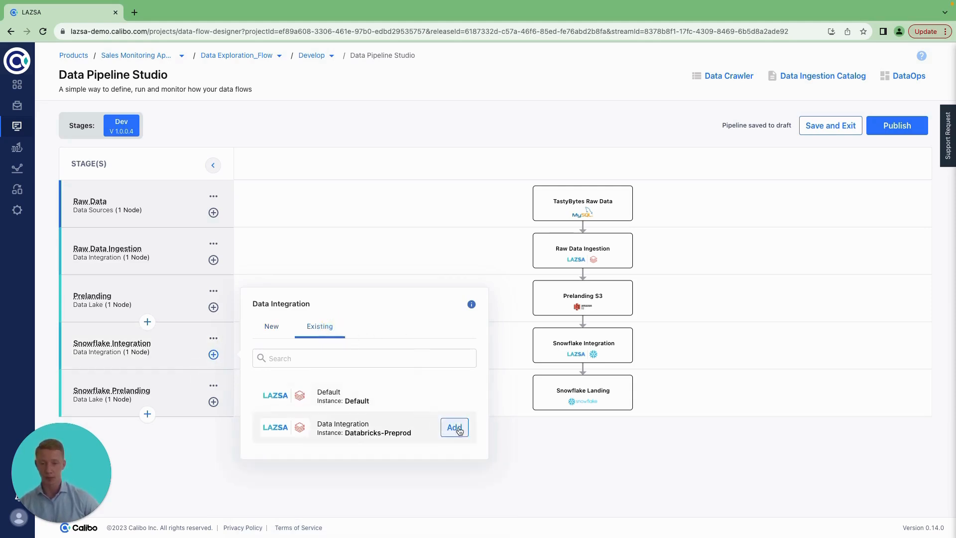
left_click(453, 427)
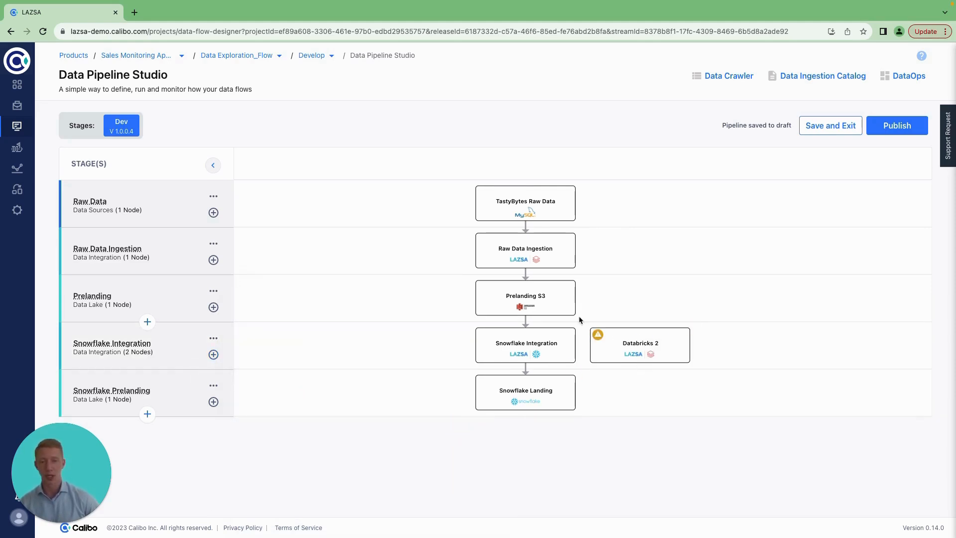
Add an Amazon S3 data lake node to the Snowflake Prelanding stage
left_click(213, 401)
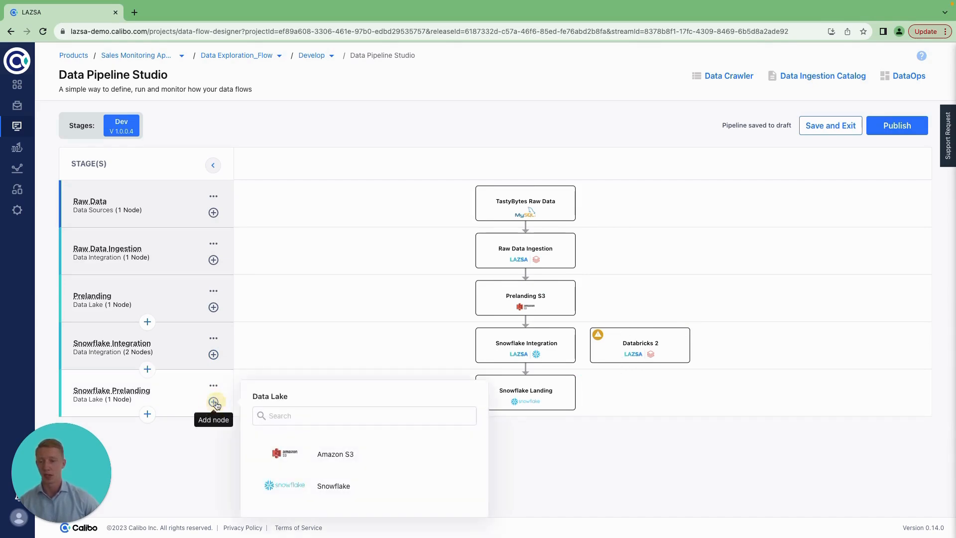
mouse_move(416, 457)
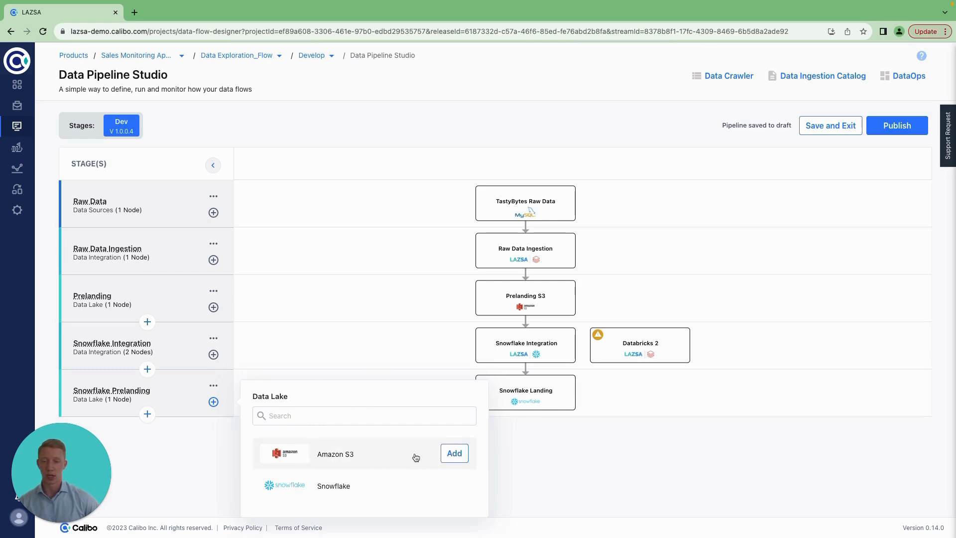
left_click(454, 453)
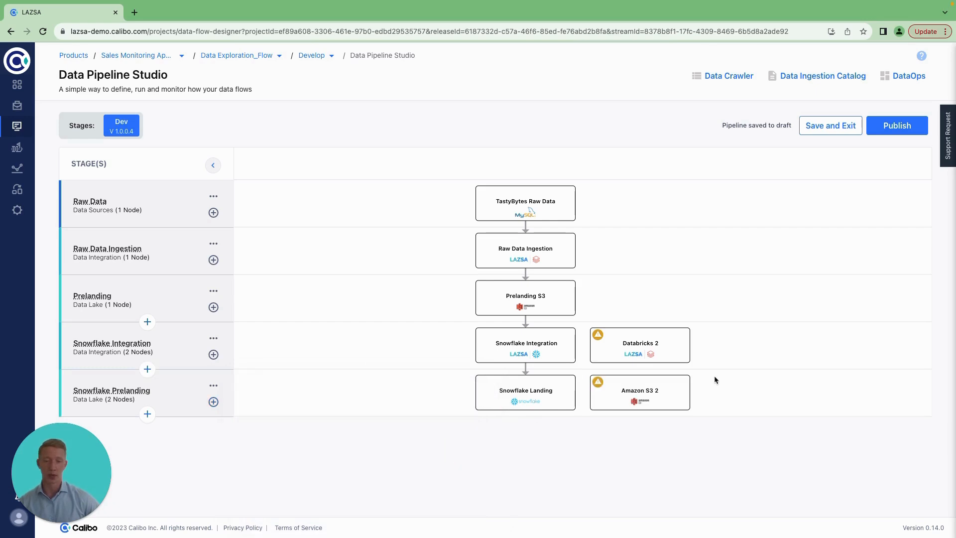
Delete the Databricks 2 node from the Snowflake Integration stage
left_click(649, 345)
left_click(924, 63)
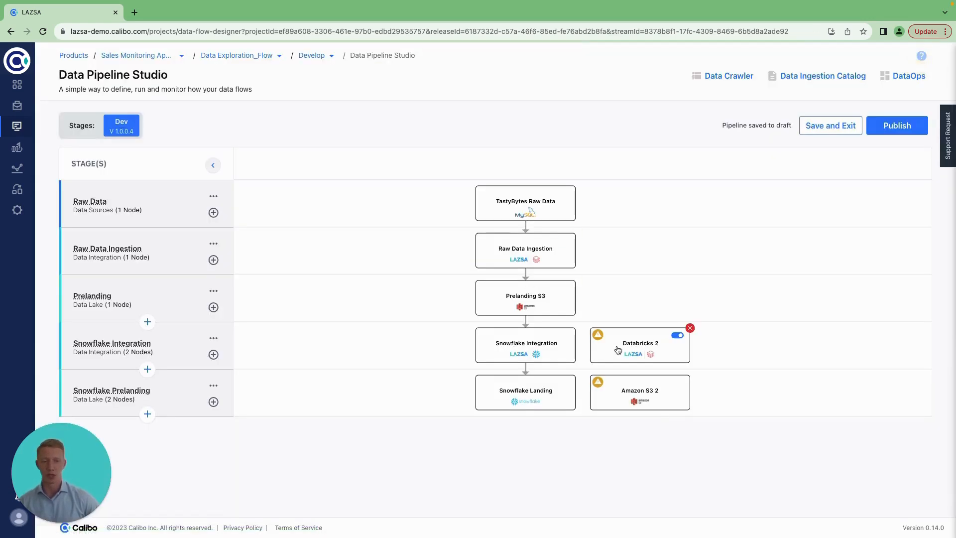
left_click(689, 327)
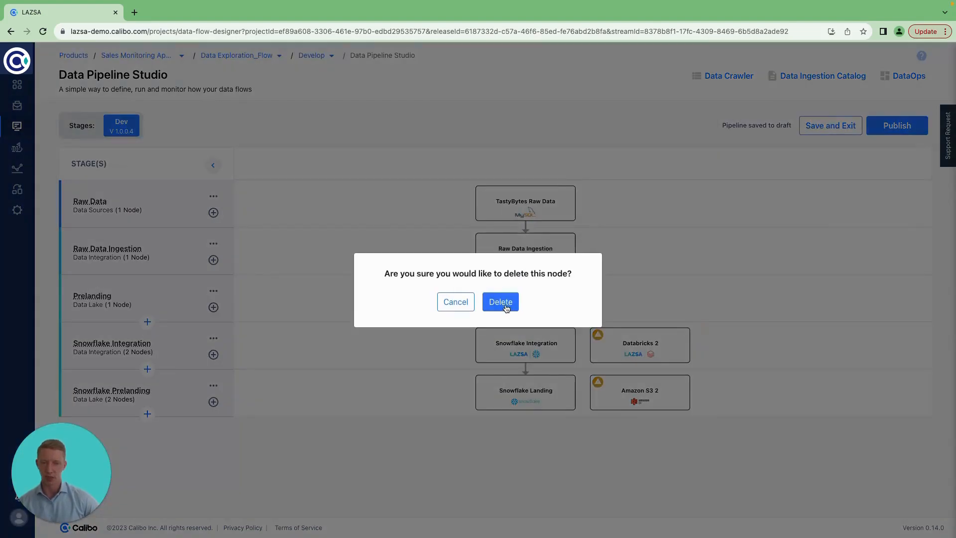
left_click(501, 304)
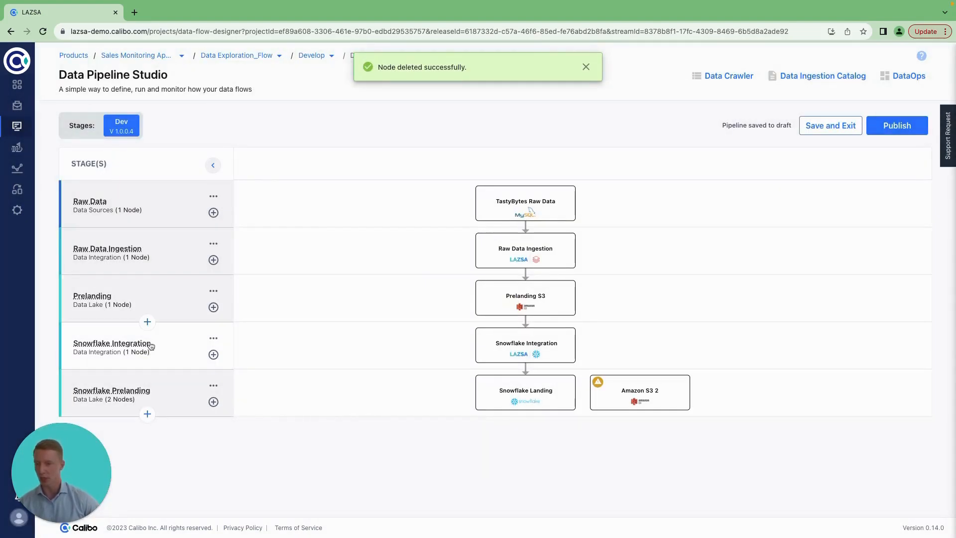
Add a Data Quality stage named Test between the Snowflake Integration and Snowflake Prelanding stages
left_click(147, 369)
left_click(177, 442)
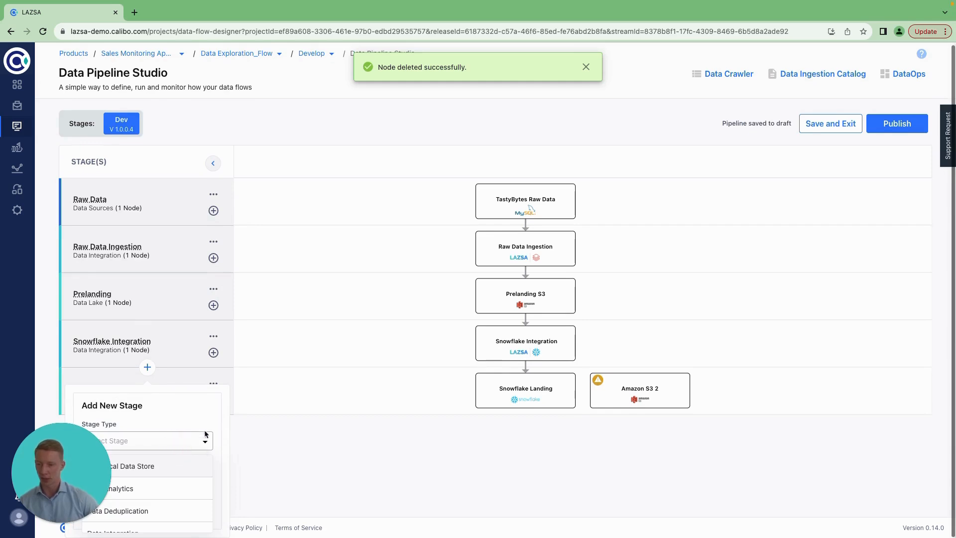
scroll(148, 479, "down", 3)
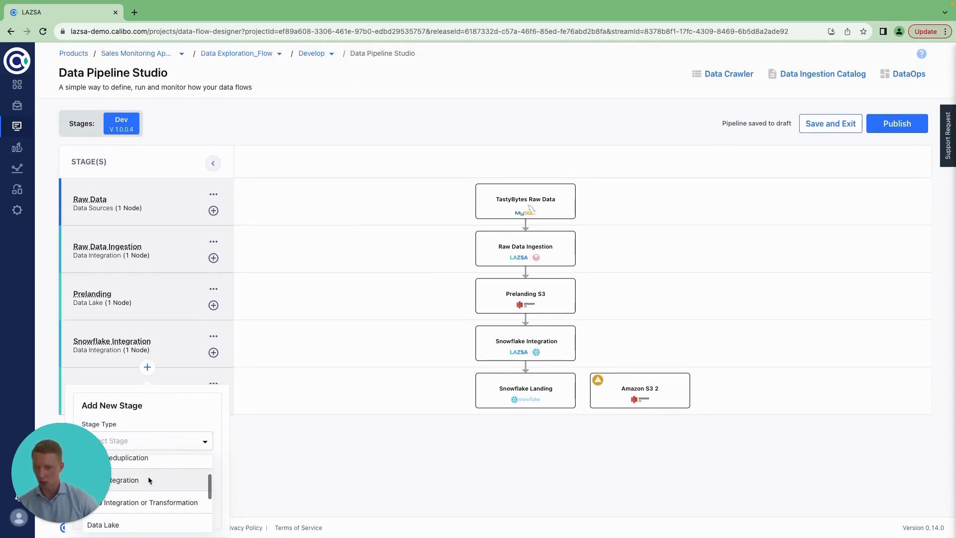
scroll(145, 478, "down", 2)
left_click(134, 513)
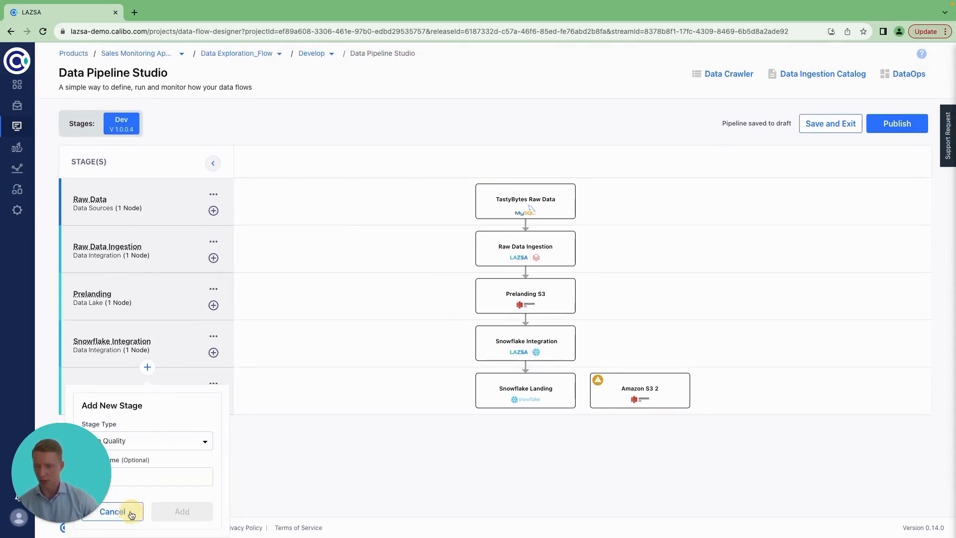
left_click(148, 483)
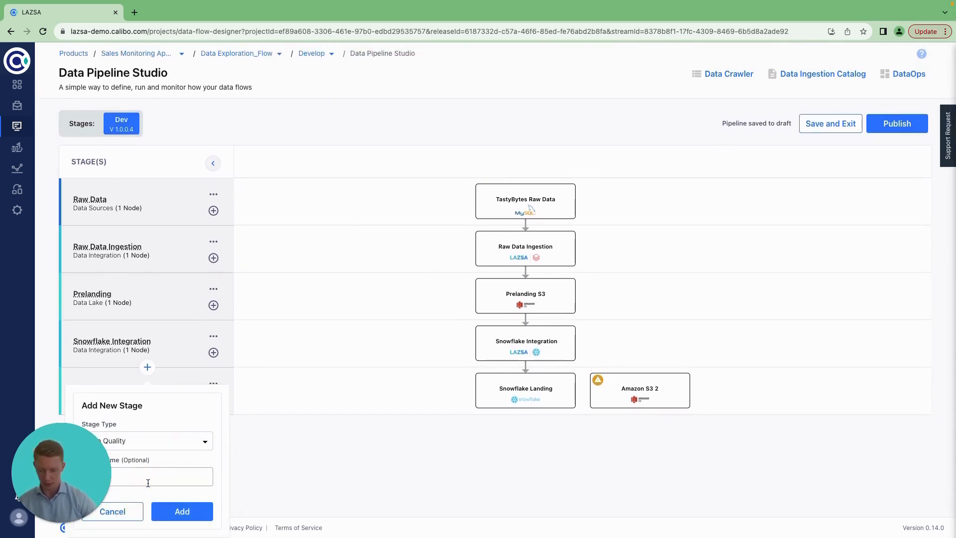
left_click(178, 513)
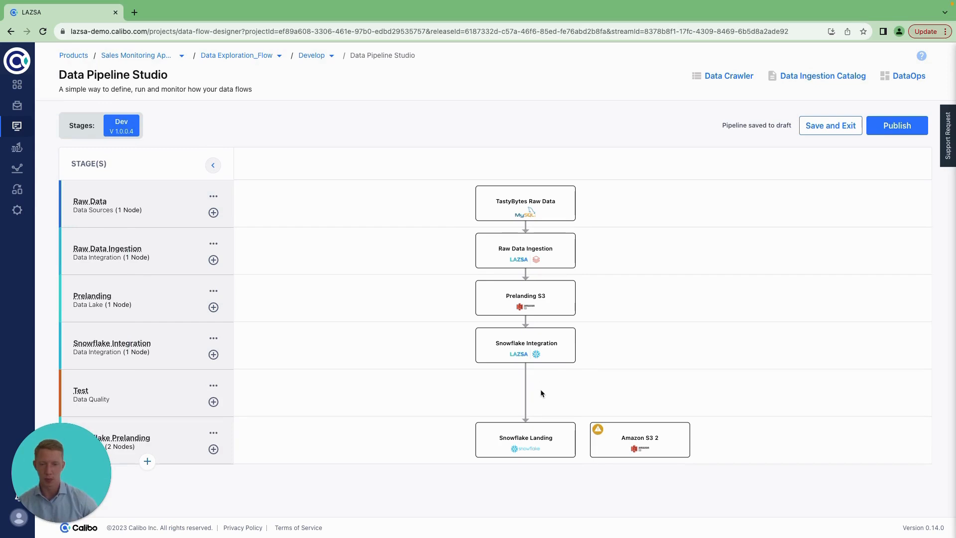
Add a new Databricks Data Analyzer node to the Test stage, using the Databricks-Preprod instance and the title "test"
left_click(213, 401)
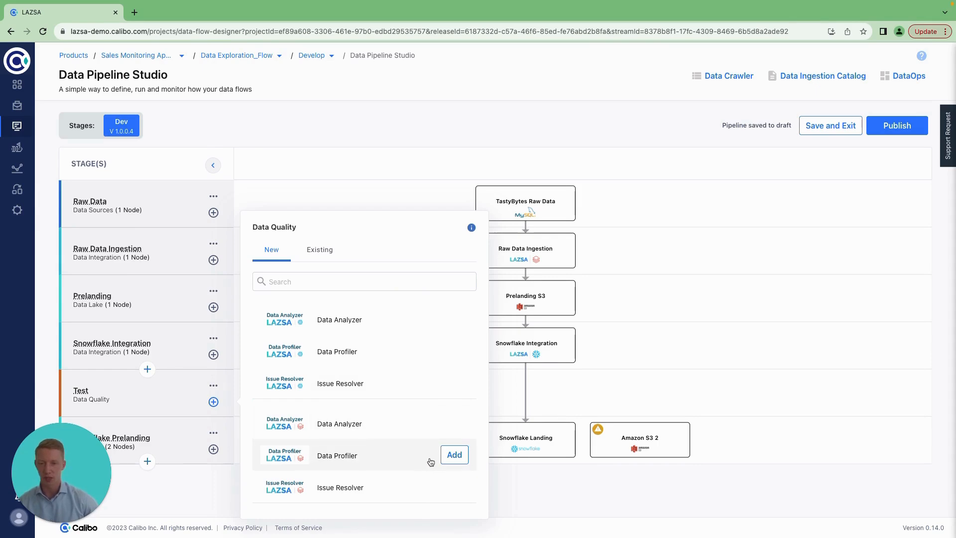
left_click(456, 427)
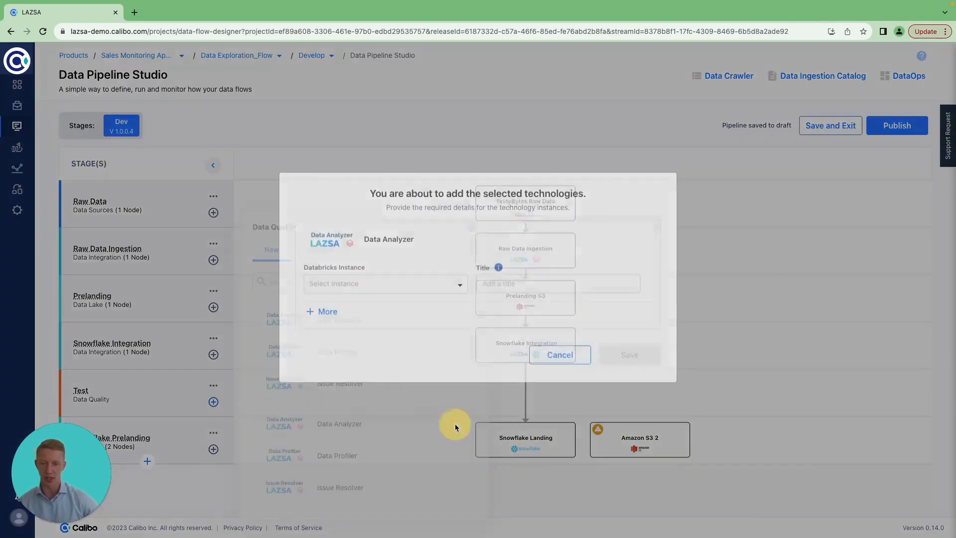
left_click(354, 297)
left_click(357, 321)
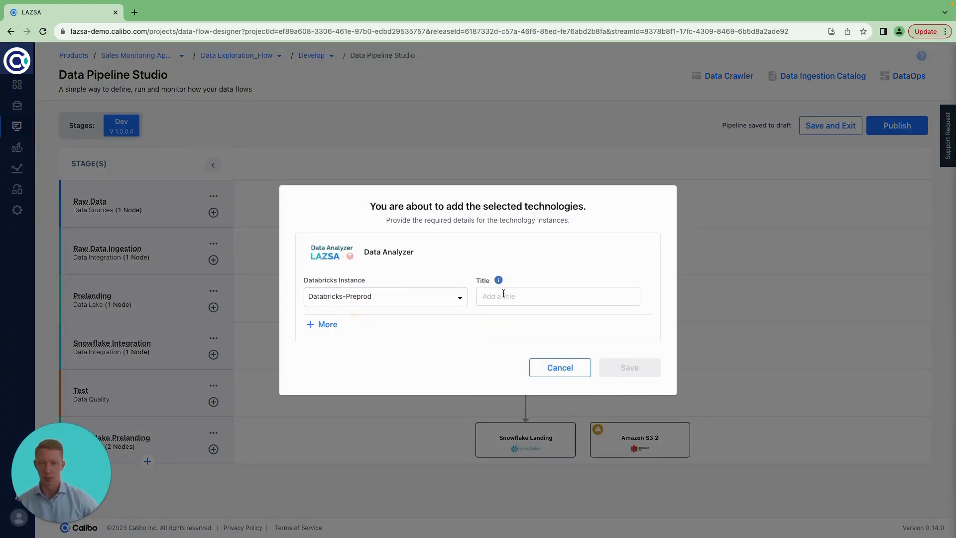
left_click(503, 295)
type("test")
left_click(607, 363)
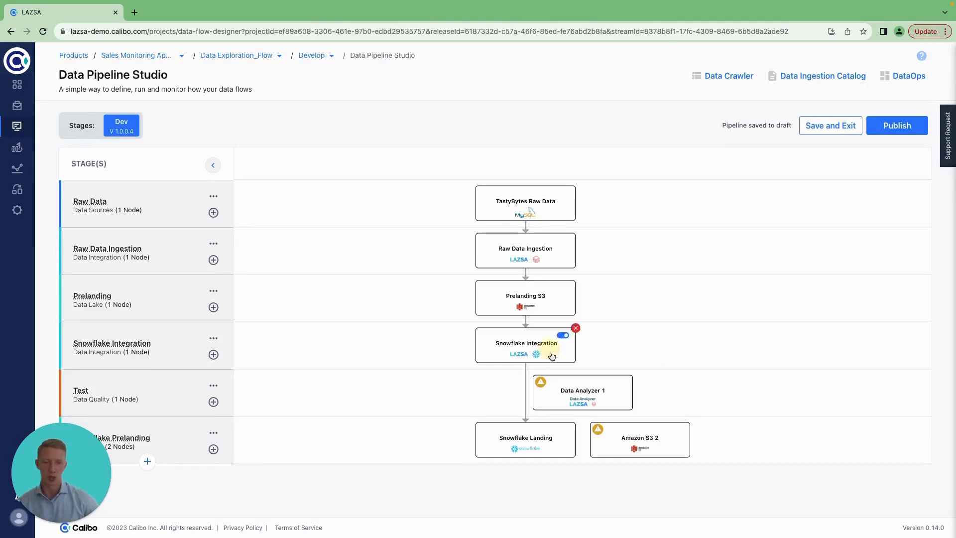
Connect the Prelanding S3 node to the Data Analyzer node, and the Data Analyzer node to Amazon S3 2
left_click_drag(563, 305, 626, 442)
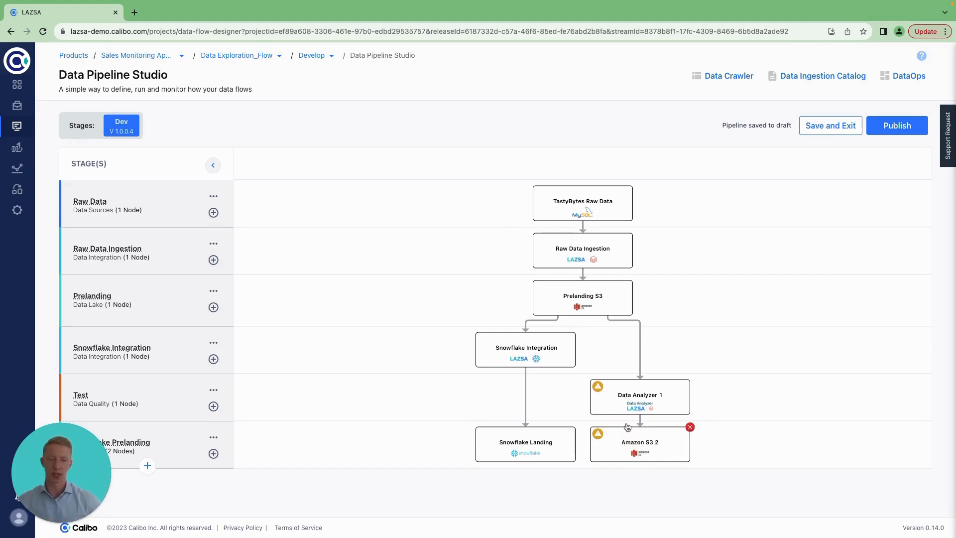
mouse_move(663, 407)
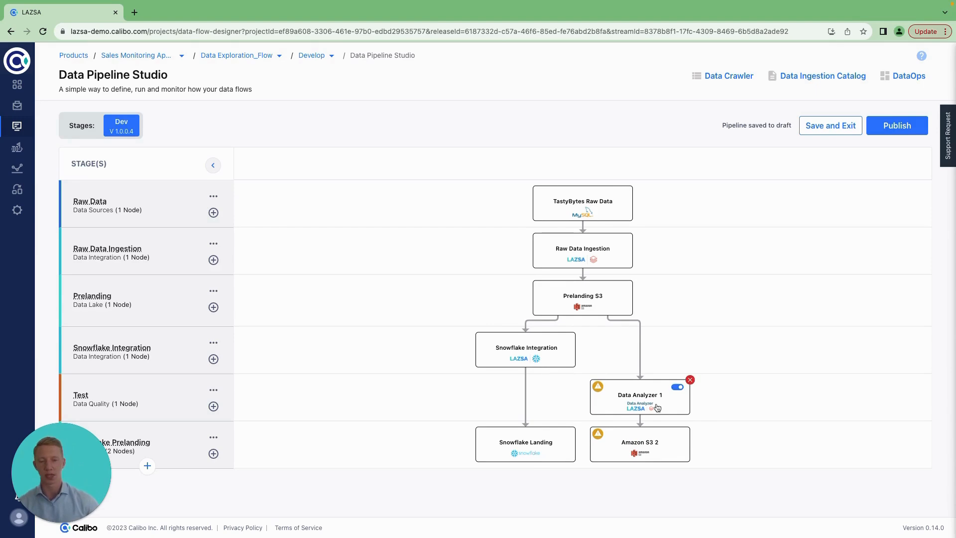
mouse_move(655, 451)
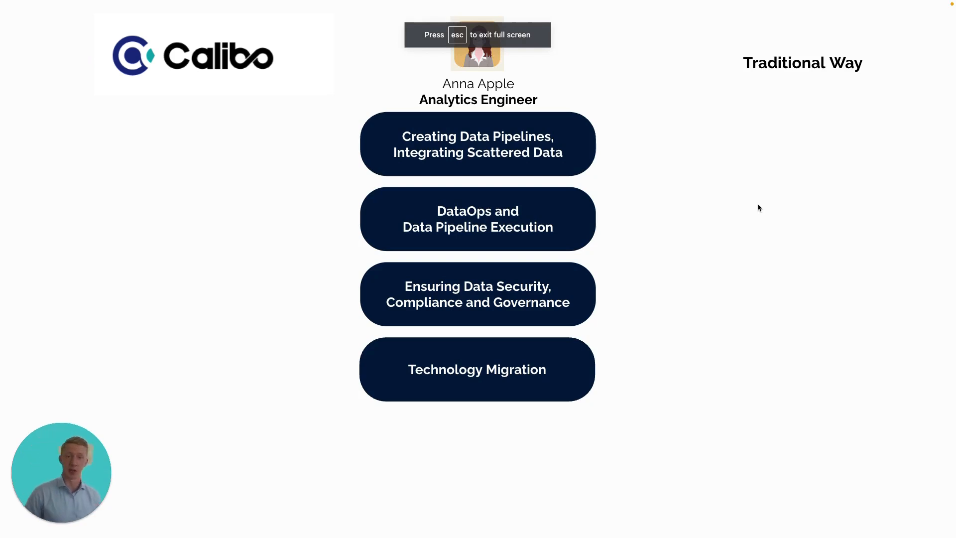
key("Right")
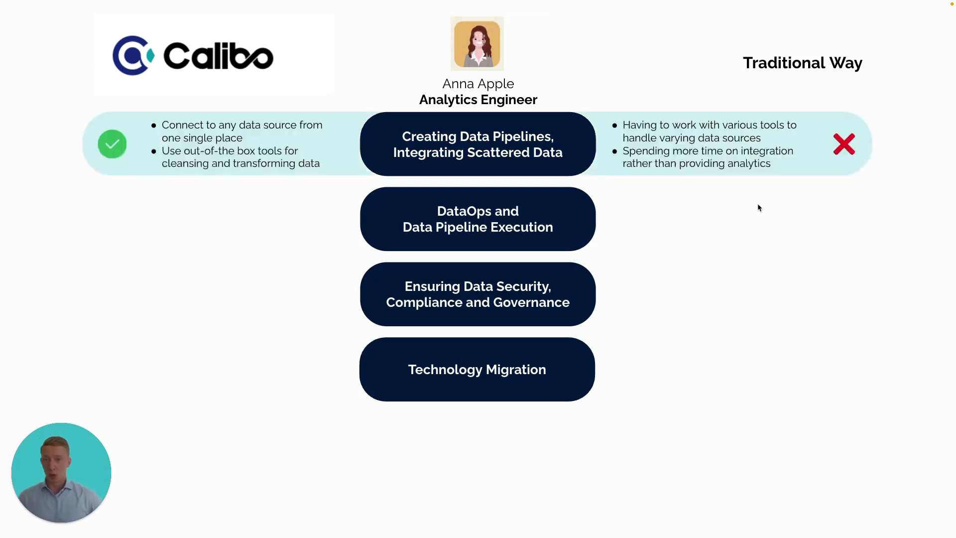